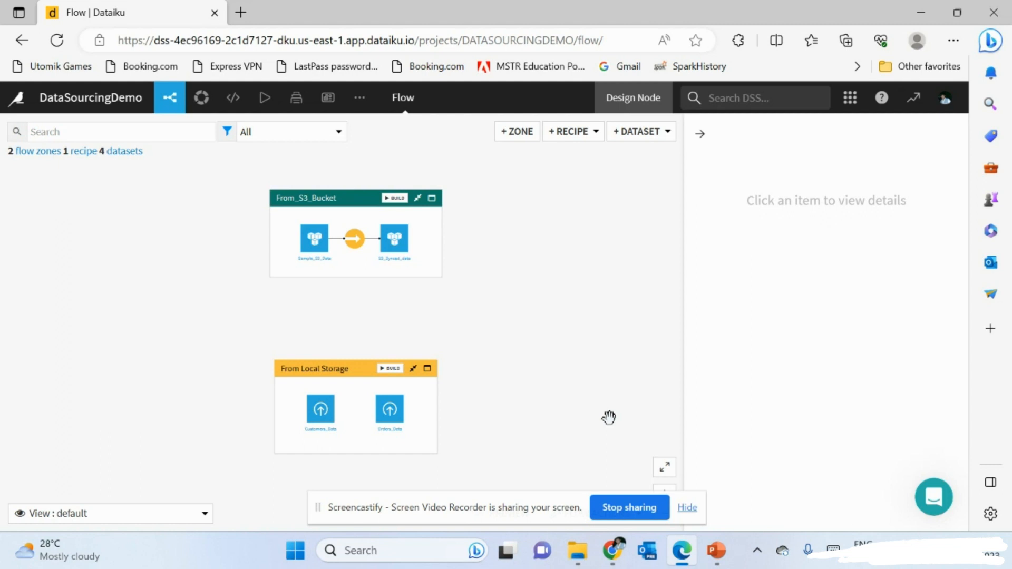
- Inspect the From_S3_Bucket zone's sync recipe and its Sample_S3_Data and S3_Synced_data datasets
{"action": "left_click", "coordinate": [363, 267]}
{"action": "left_click", "coordinate": [355, 241]}
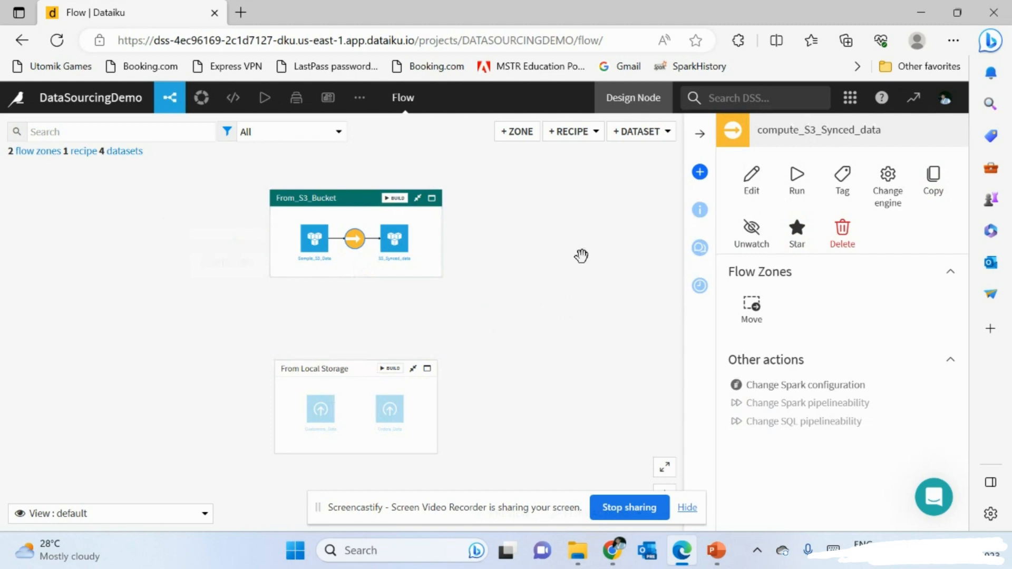
{"action": "left_click", "coordinate": [316, 257]}
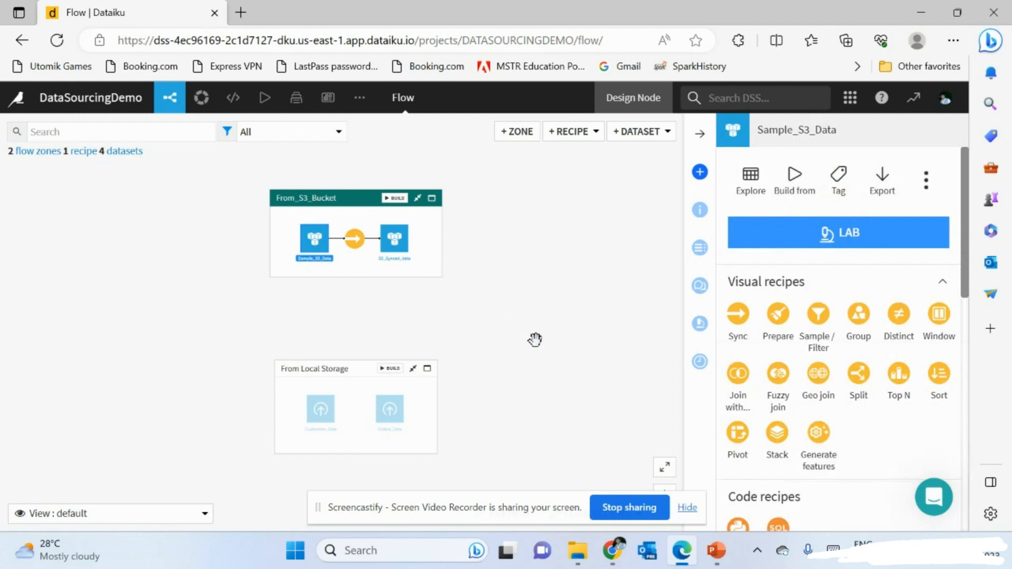
{"action": "left_click", "coordinate": [430, 310]}
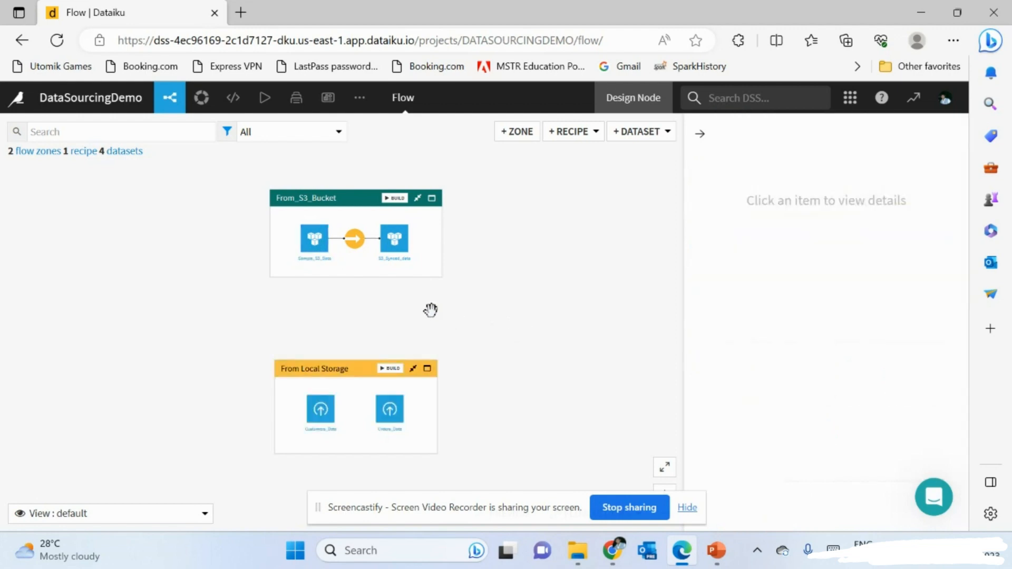
{"action": "left_click", "coordinate": [425, 245]}
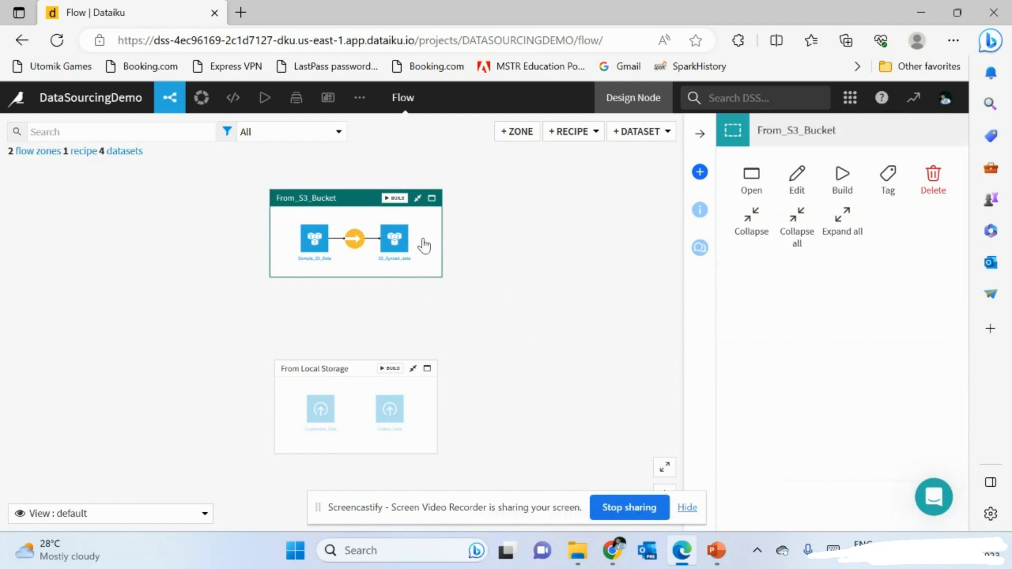
{"action": "left_click", "coordinate": [407, 258]}
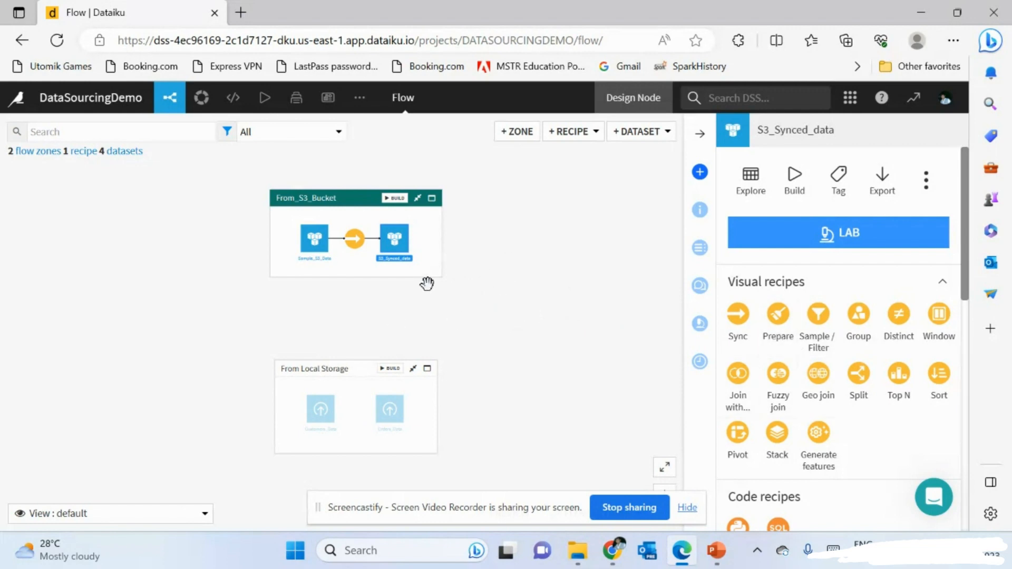
- Select the Customers_Data dataset in the From Local Storage zone to show its actions
{"action": "left_click", "coordinate": [407, 252]}
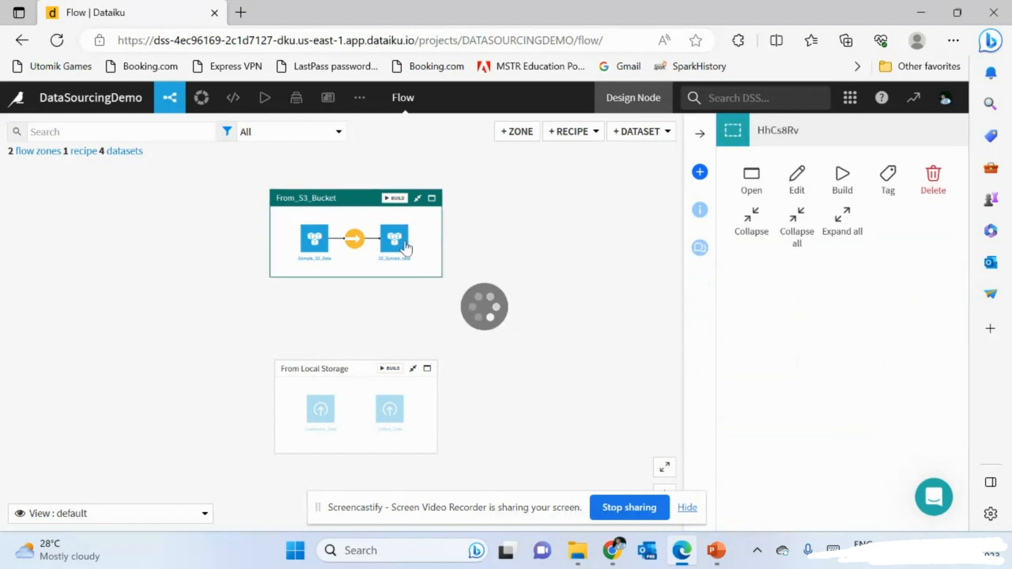
{"action": "left_click", "coordinate": [349, 384]}
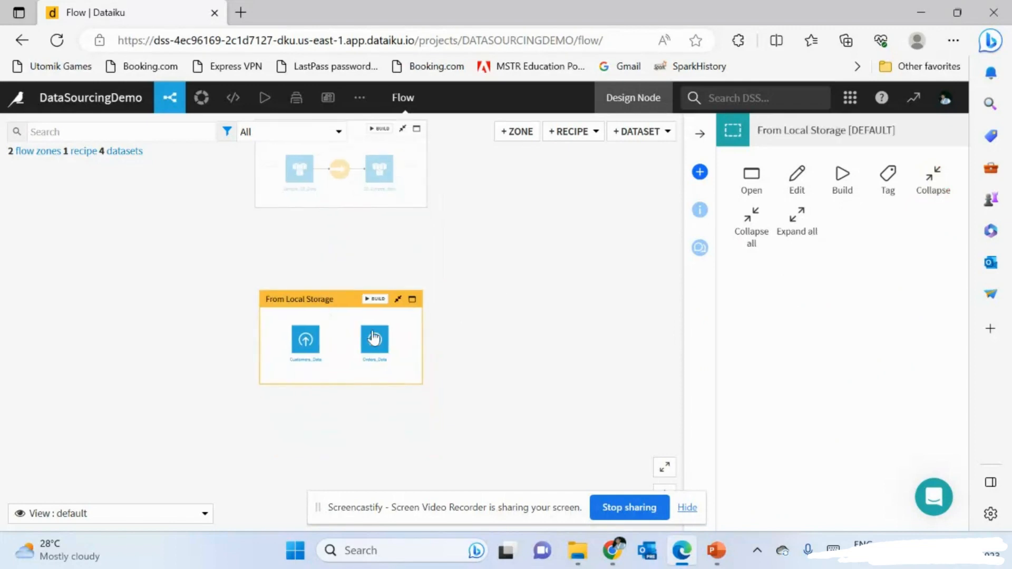
{"action": "left_click", "coordinate": [310, 346]}
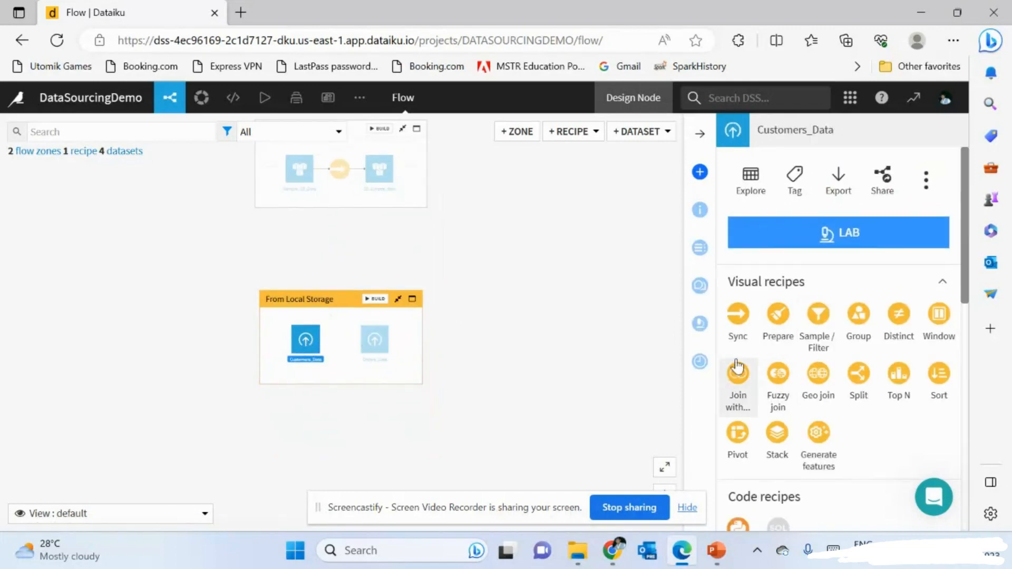
- Create a Prepare recipe on Customers_Data that outputs Customers_Data_prepared in CSV format
{"action": "left_click", "coordinate": [778, 316]}
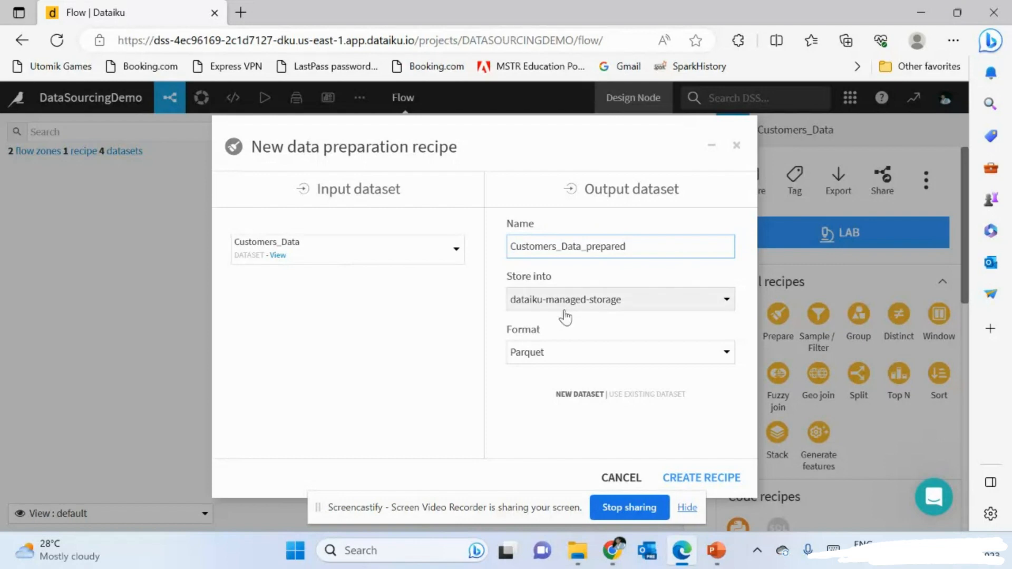
{"action": "left_click", "coordinate": [524, 353]}
{"action": "left_click", "coordinate": [537, 437]}
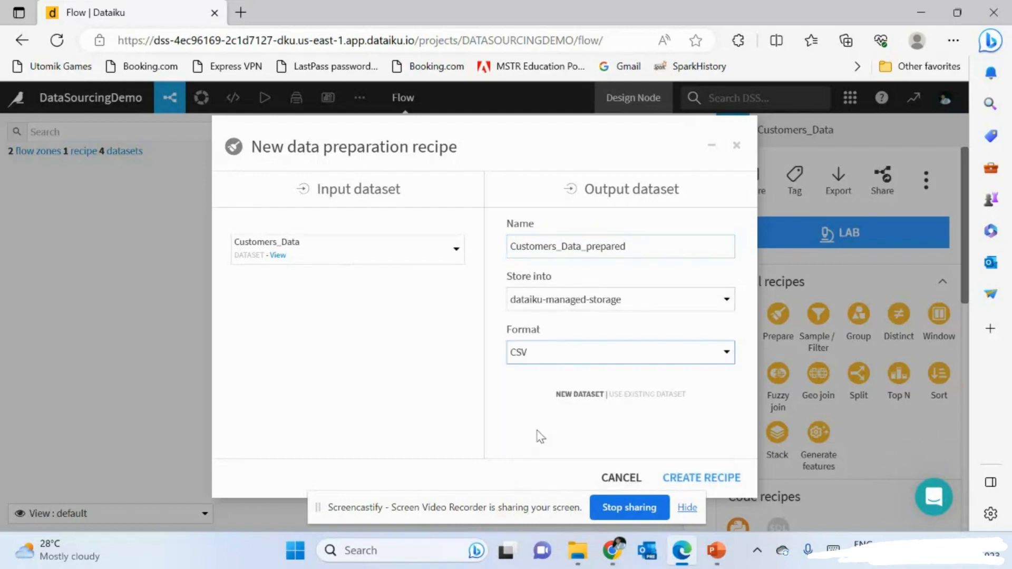
{"action": "left_click", "coordinate": [735, 479]}
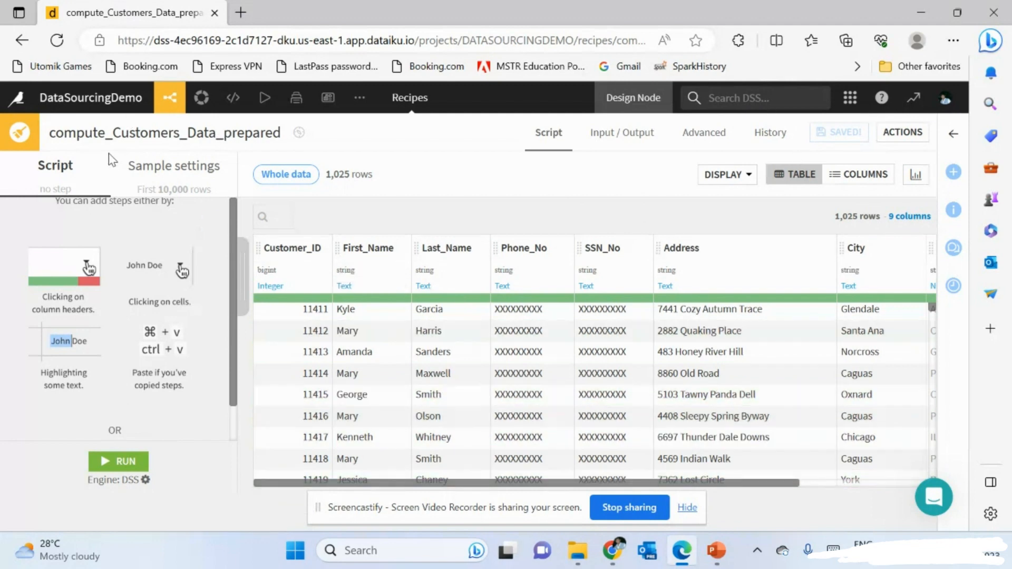
- Review the recipe's sample settings, then return to the script steps
{"action": "scroll", "coordinate": [99, 295], "scroll_direction": "down", "scroll_amount": 1}
{"action": "scroll", "coordinate": [99, 294], "scroll_direction": "up", "scroll_amount": 1}
{"action": "scroll", "coordinate": [88, 244], "scroll_direction": "down", "scroll_amount": 1}
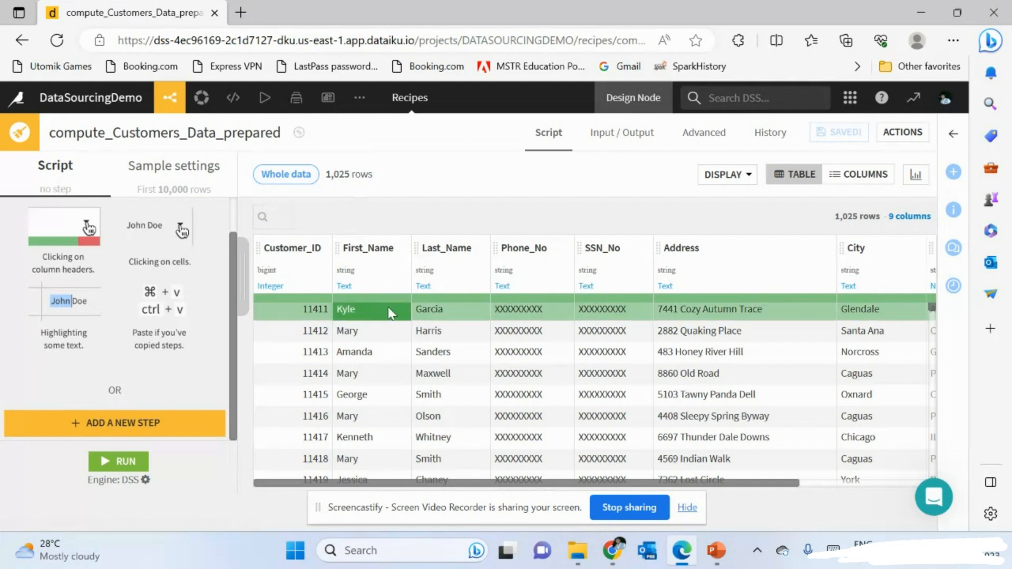
{"action": "scroll", "coordinate": [393, 311], "scroll_direction": "down", "scroll_amount": 5}
{"action": "scroll", "coordinate": [393, 311], "scroll_direction": "up", "scroll_amount": 5}
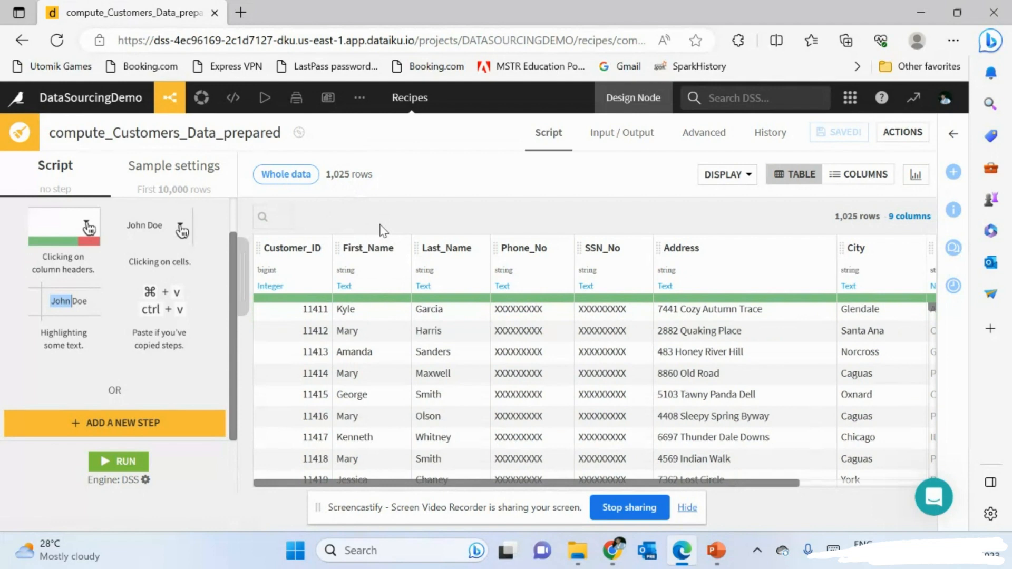
{"action": "left_click", "coordinate": [203, 177]}
{"action": "scroll", "coordinate": [525, 385], "scroll_direction": "down", "scroll_amount": 4}
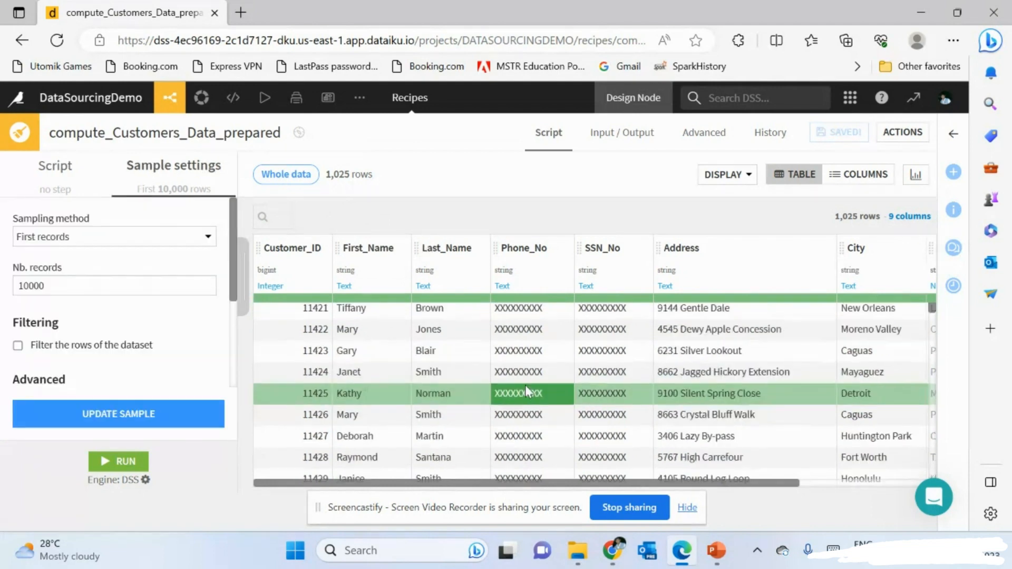
{"action": "scroll", "coordinate": [525, 385], "scroll_direction": "up", "scroll_amount": 4}
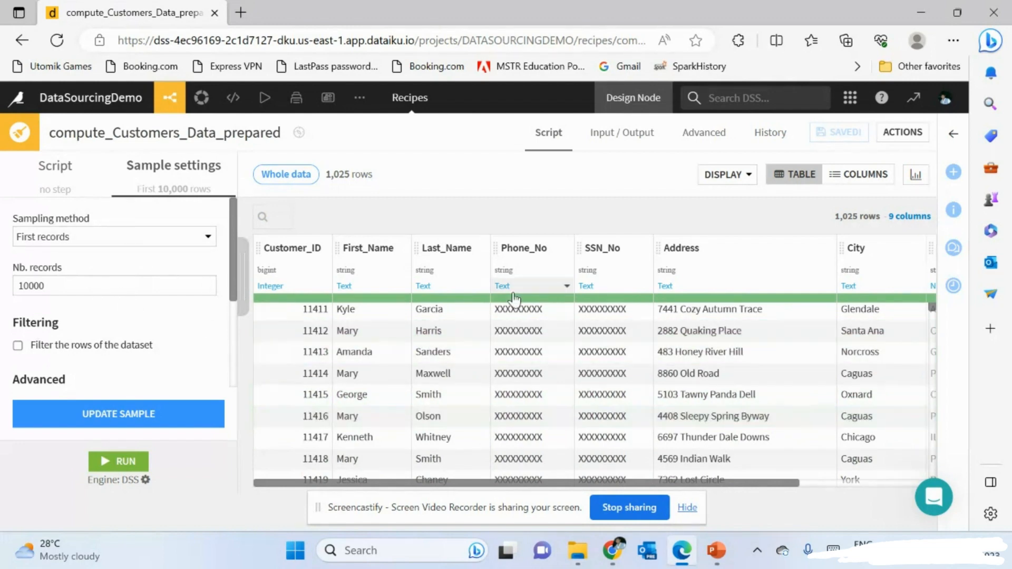
{"action": "left_click", "coordinate": [58, 173]}
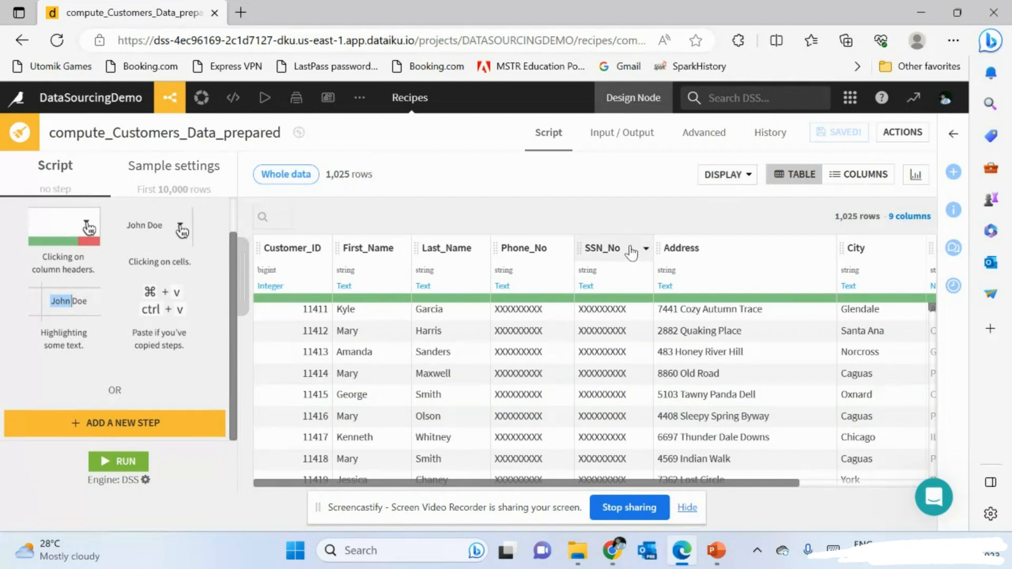
- Check the table display options and bring up the recipe engine settings
{"action": "left_click", "coordinate": [716, 174]}
{"action": "left_click", "coordinate": [622, 169]}
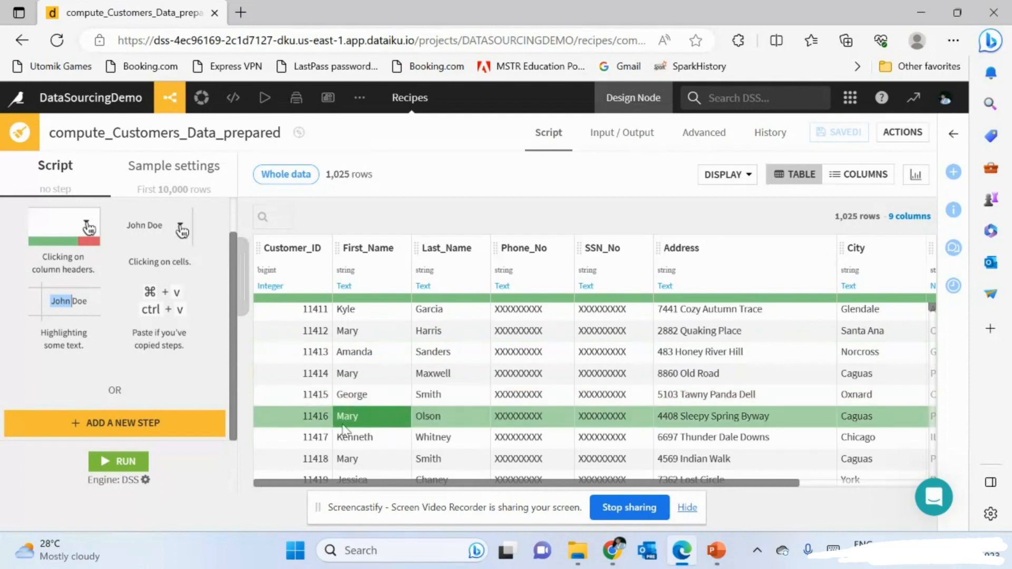
{"action": "left_click", "coordinate": [145, 480]}
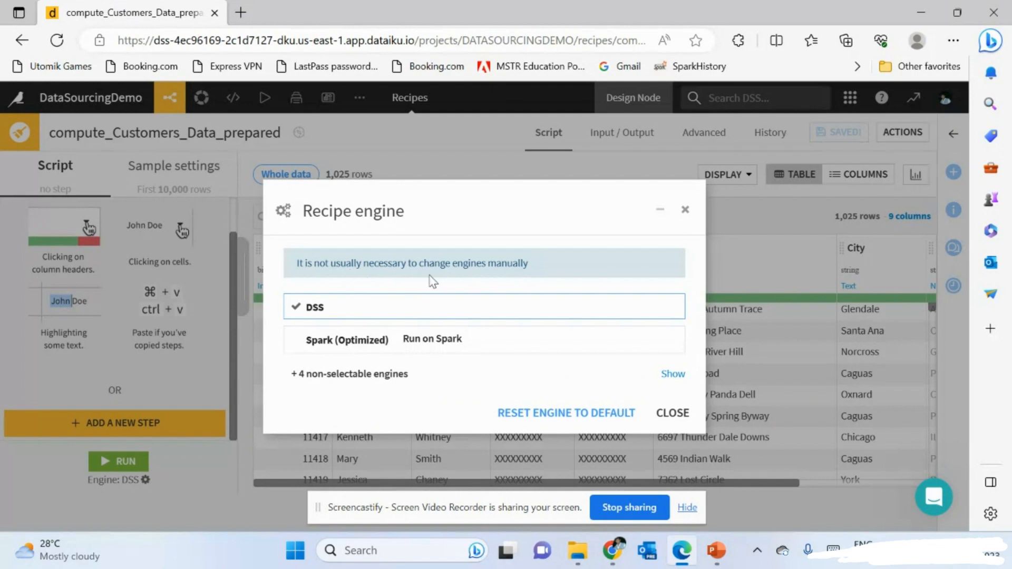
- Review the non-selectable engines, then reset the recipe engine to the default DSS
{"action": "left_click", "coordinate": [371, 385]}
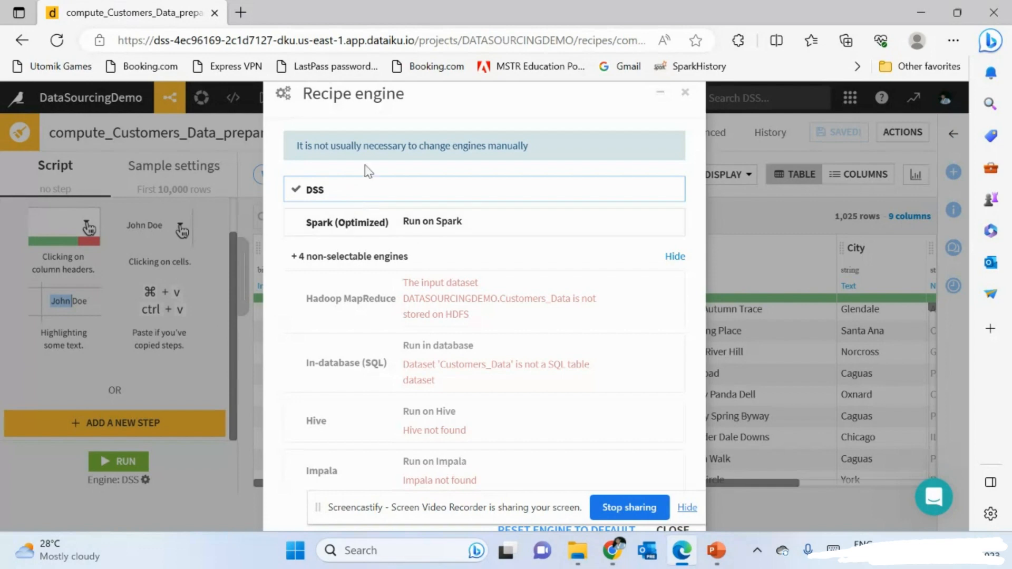
{"action": "scroll", "coordinate": [362, 190], "scroll_direction": "up", "scroll_amount": 3}
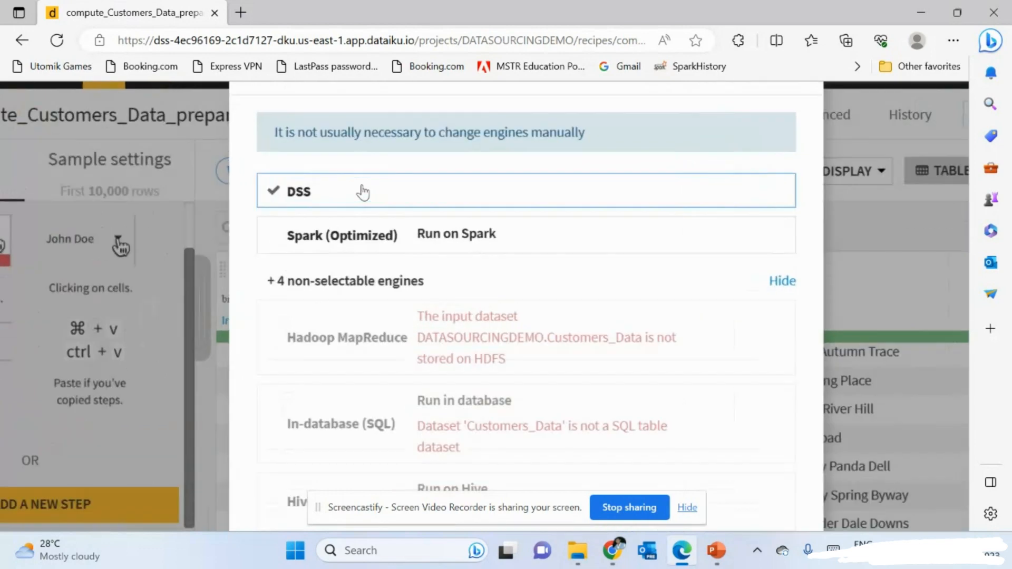
{"action": "scroll", "coordinate": [372, 270], "scroll_direction": "down", "scroll_amount": 3}
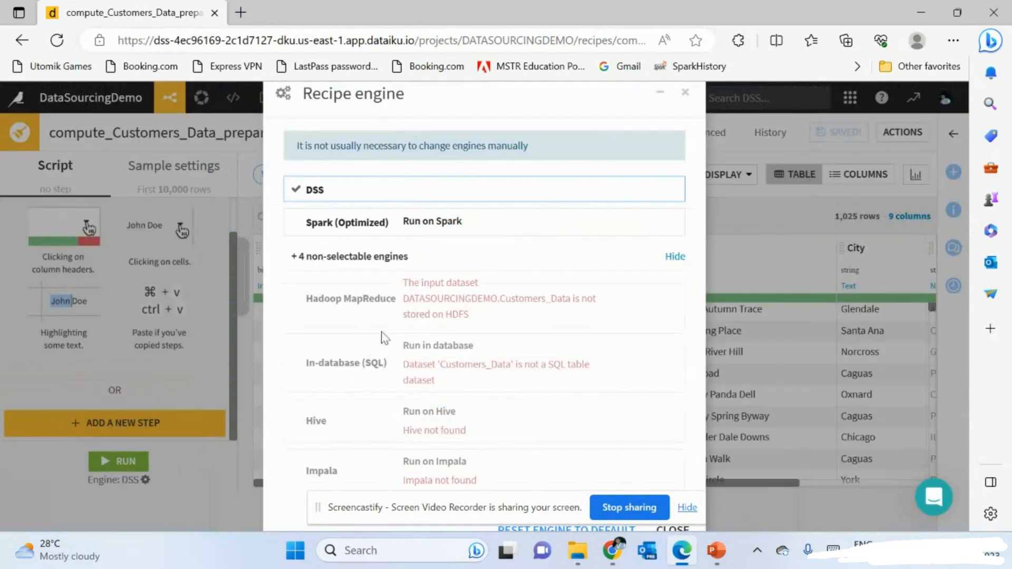
{"action": "left_click", "coordinate": [676, 257]}
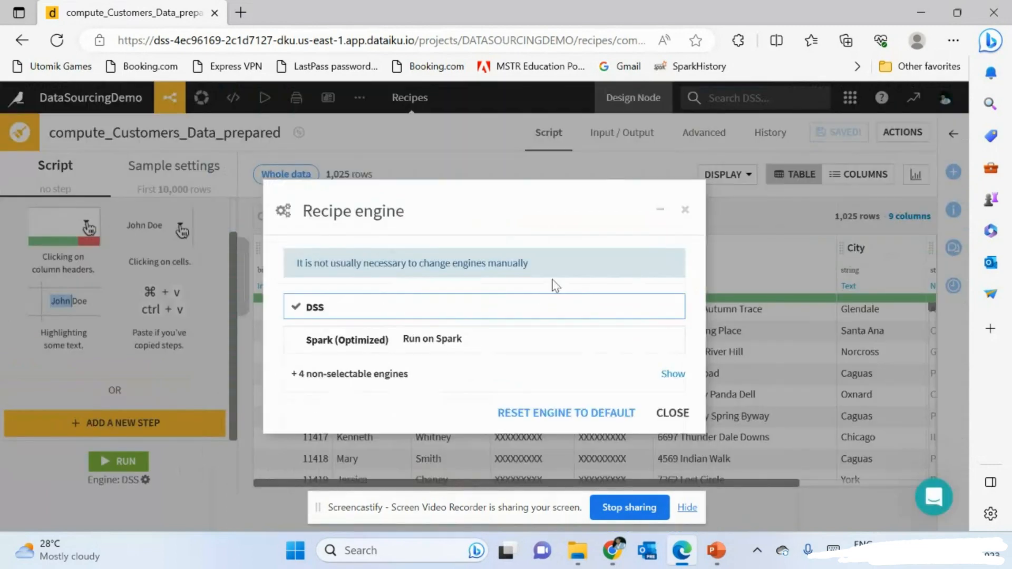
{"action": "left_click", "coordinate": [546, 419]}
{"action": "scroll", "coordinate": [456, 404], "scroll_direction": "down", "scroll_amount": 3}
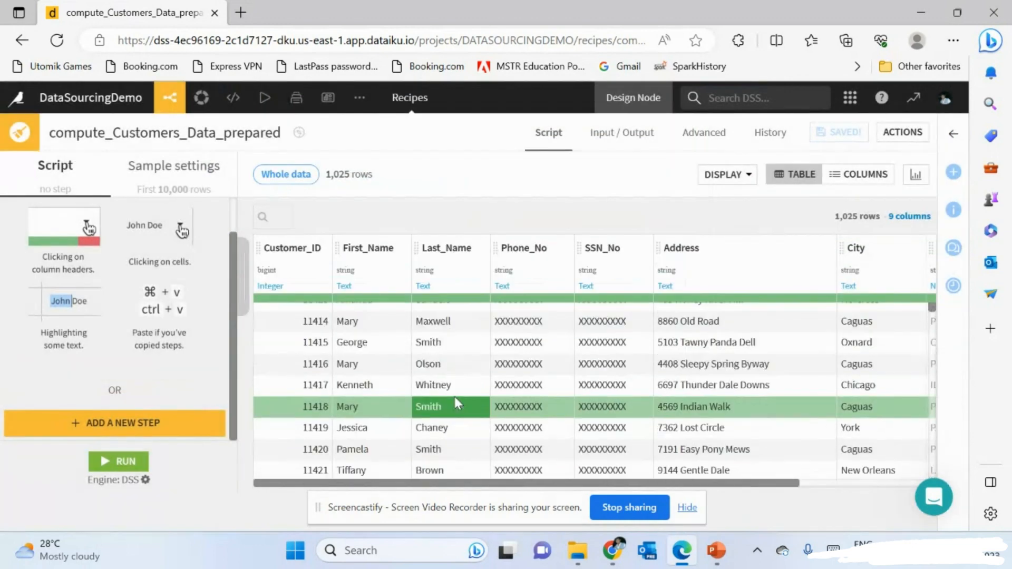
{"action": "scroll", "coordinate": [457, 404], "scroll_direction": "up", "scroll_amount": 3}
{"action": "scroll", "coordinate": [527, 407], "scroll_direction": "right", "scroll_amount": 3}
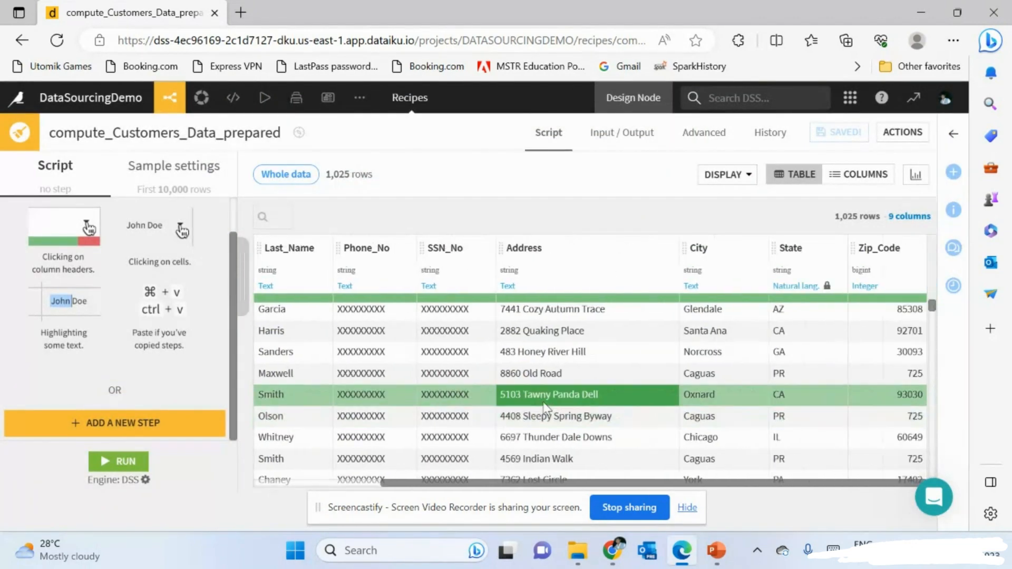
{"action": "scroll", "coordinate": [553, 410], "scroll_direction": "left", "scroll_amount": 3}
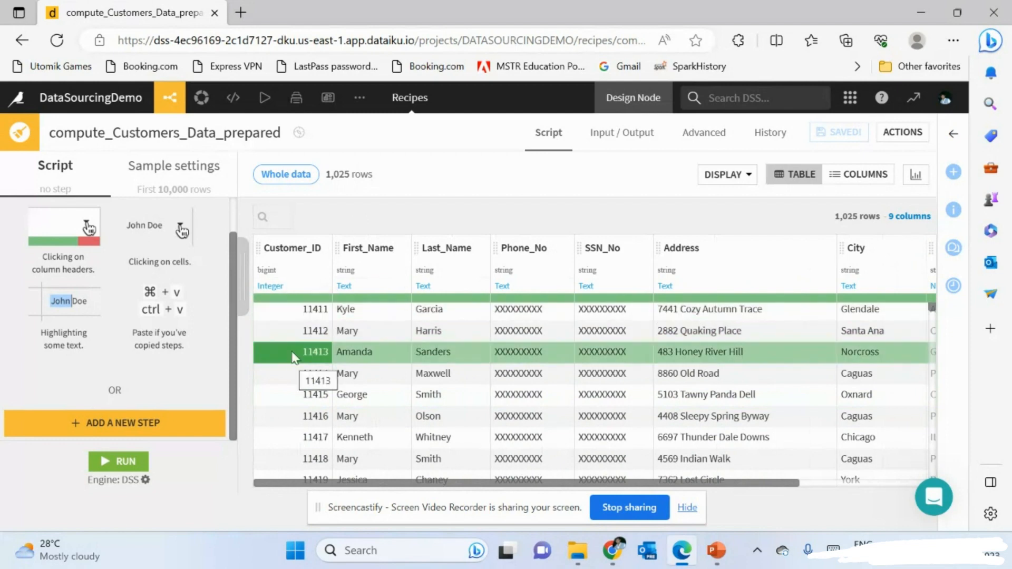
{"action": "scroll", "coordinate": [342, 375], "scroll_direction": "right", "scroll_amount": 1}
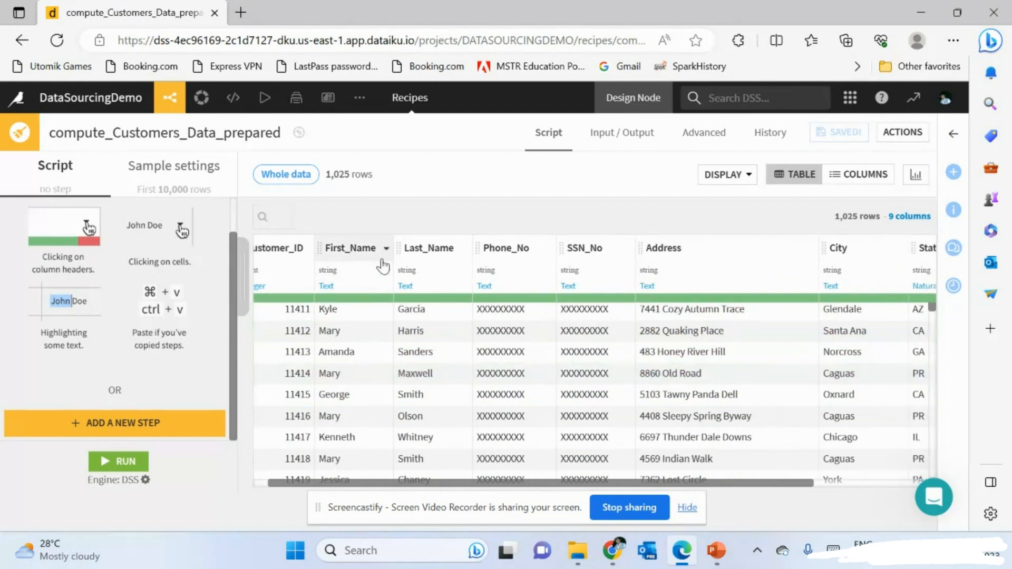
{"action": "scroll", "coordinate": [401, 269], "scroll_direction": "right", "scroll_amount": 3}
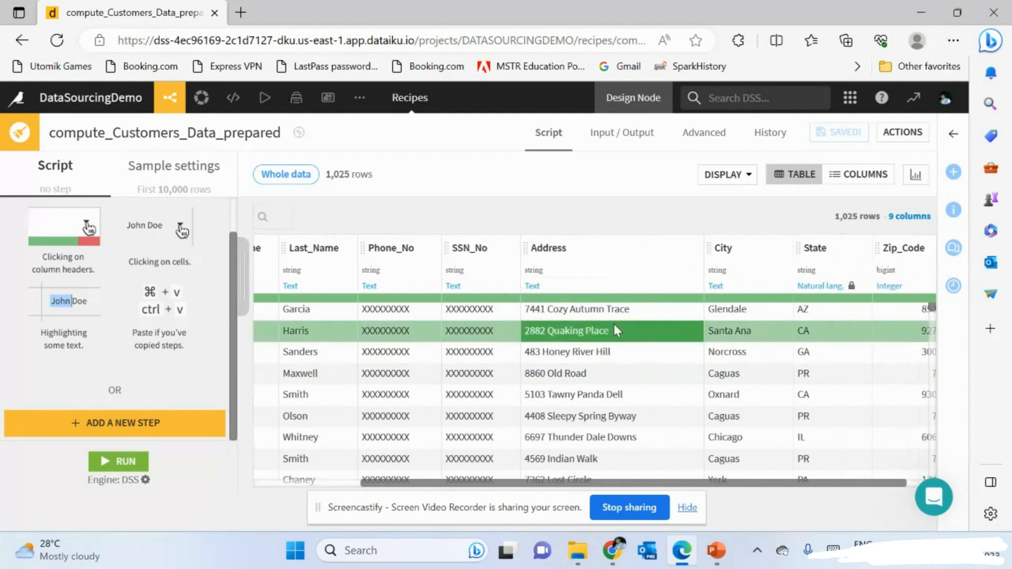
{"action": "scroll", "coordinate": [615, 330], "scroll_direction": "right", "scroll_amount": 4}
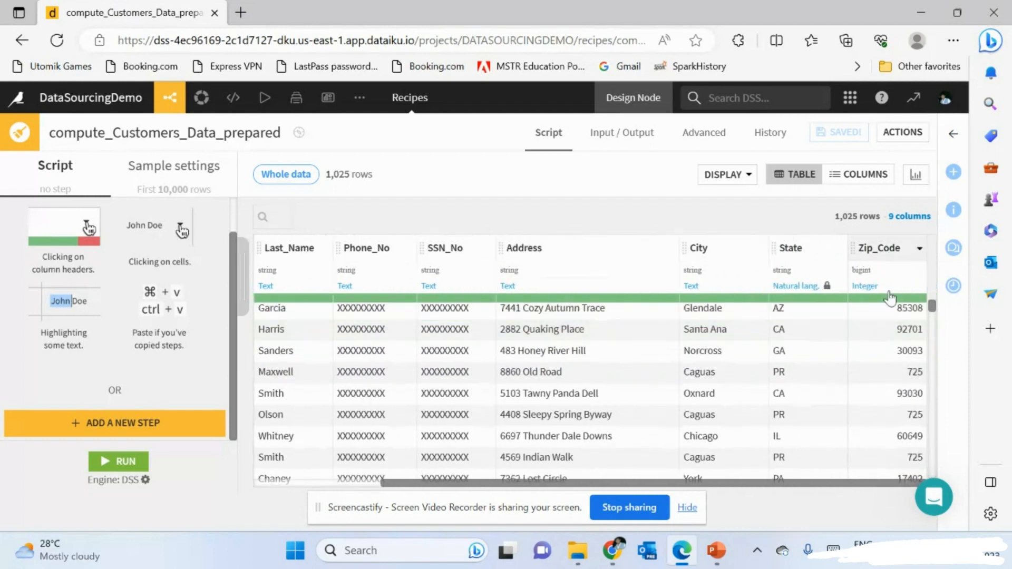
{"action": "left_click", "coordinate": [701, 352]}
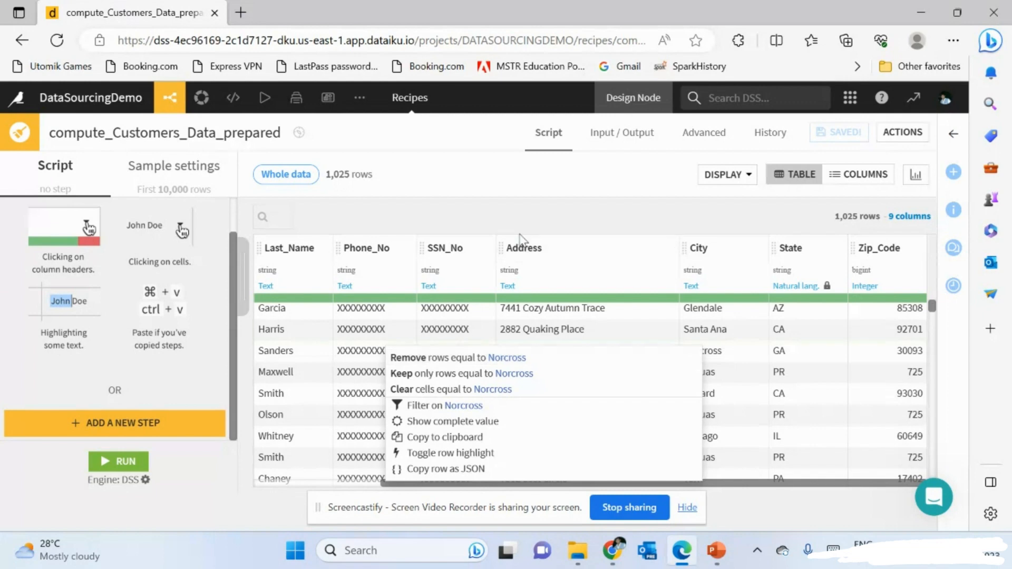
{"action": "scroll", "coordinate": [337, 358], "scroll_direction": "left", "scroll_amount": 5}
{"action": "scroll", "coordinate": [337, 359], "scroll_direction": "left", "scroll_amount": 3}
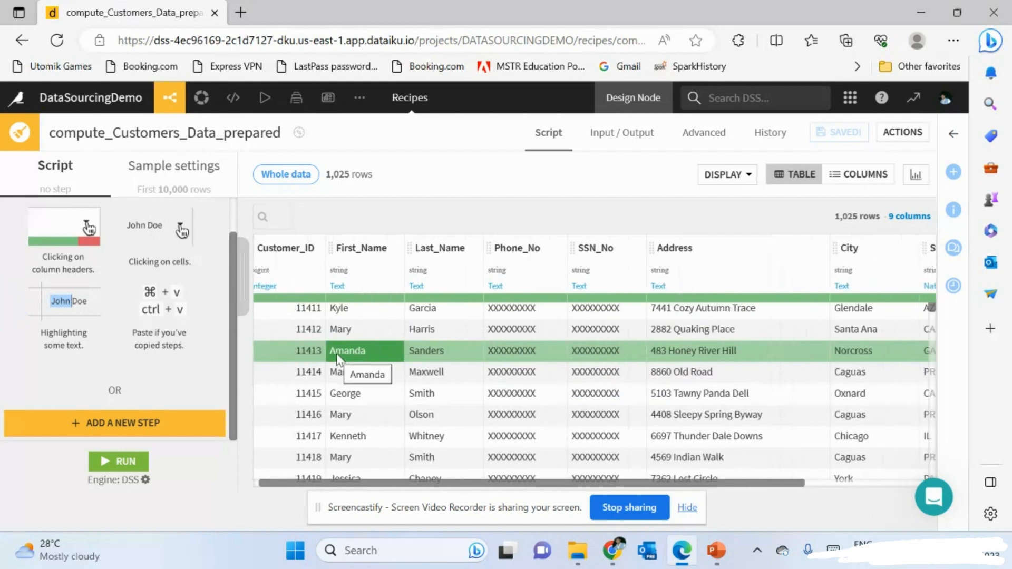
{"action": "scroll", "coordinate": [533, 388], "scroll_direction": "down", "scroll_amount": 1}
{"action": "scroll", "coordinate": [533, 383], "scroll_direction": "down", "scroll_amount": 10}
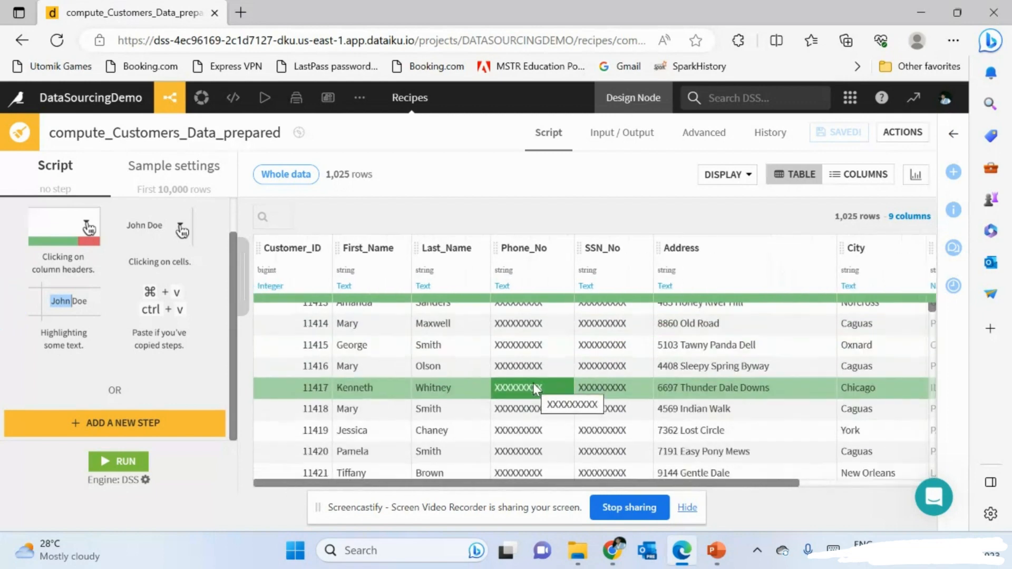
{"action": "scroll", "coordinate": [533, 384], "scroll_direction": "down", "scroll_amount": 12}
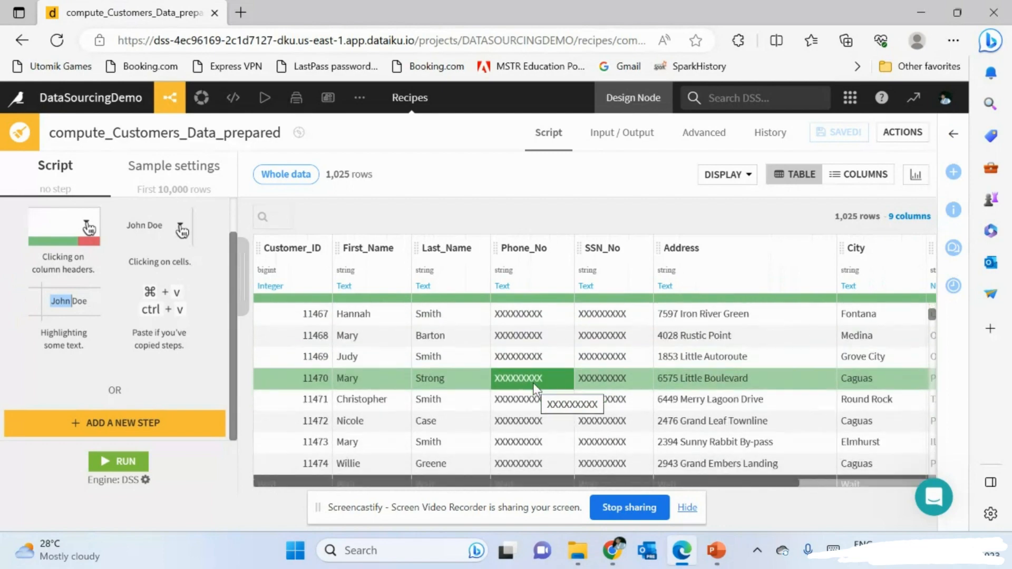
{"action": "scroll", "coordinate": [534, 388], "scroll_direction": "up", "scroll_amount": 20}
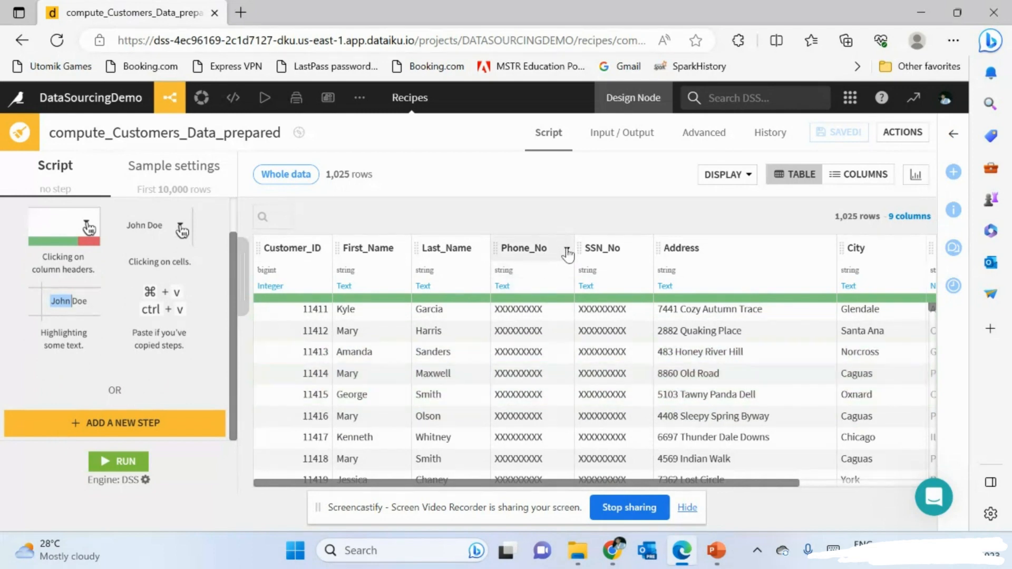
- Inspect the Phone_No column's actions in the data preview, then dismiss them
{"action": "left_click", "coordinate": [567, 249]}
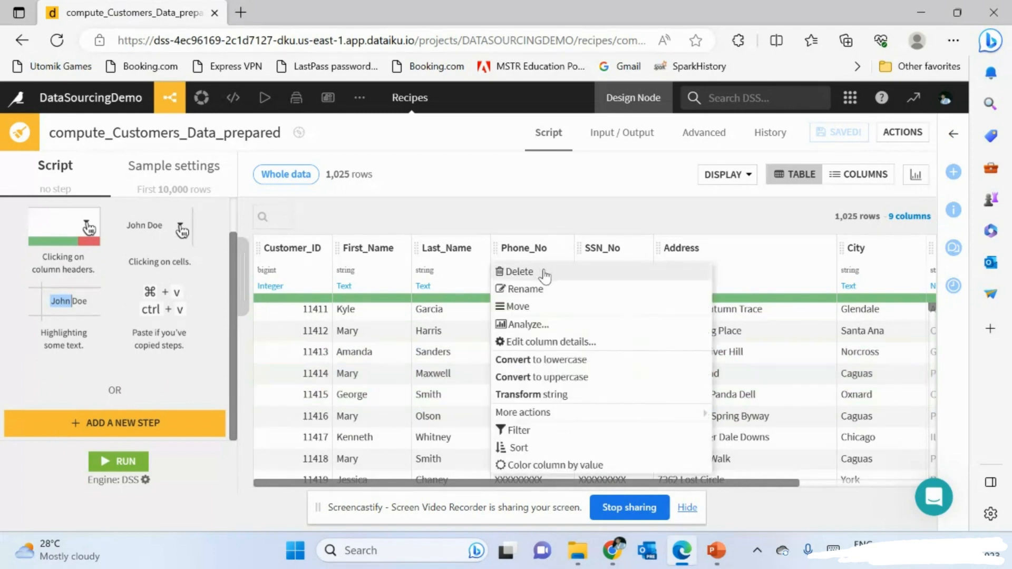
{"action": "scroll", "coordinate": [172, 355], "scroll_direction": "up", "scroll_amount": 1}
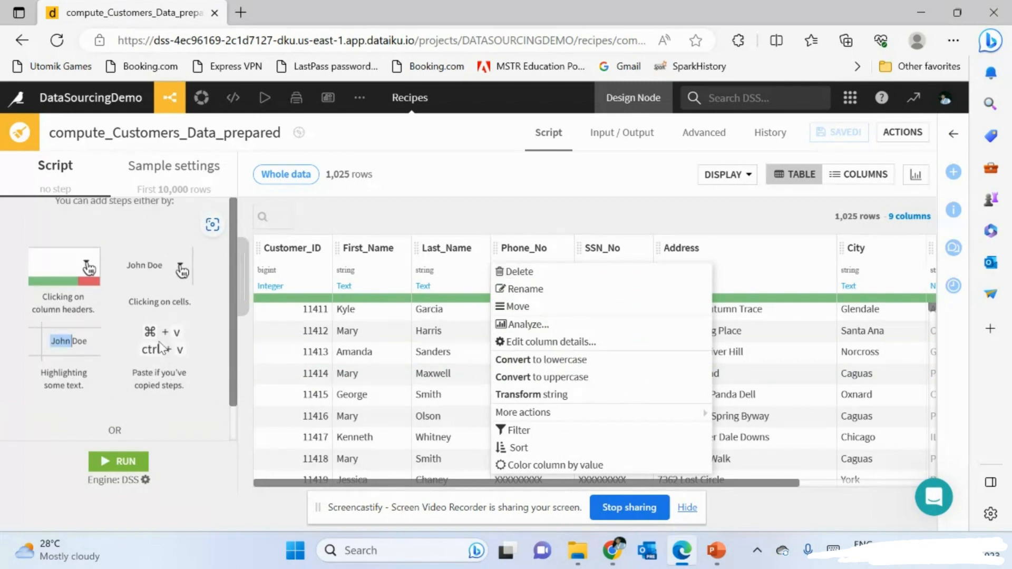
{"action": "scroll", "coordinate": [160, 347], "scroll_direction": "down", "scroll_amount": 1}
{"action": "left_click", "coordinate": [496, 226]}
{"action": "scroll", "coordinate": [96, 381], "scroll_direction": "down", "scroll_amount": 1}
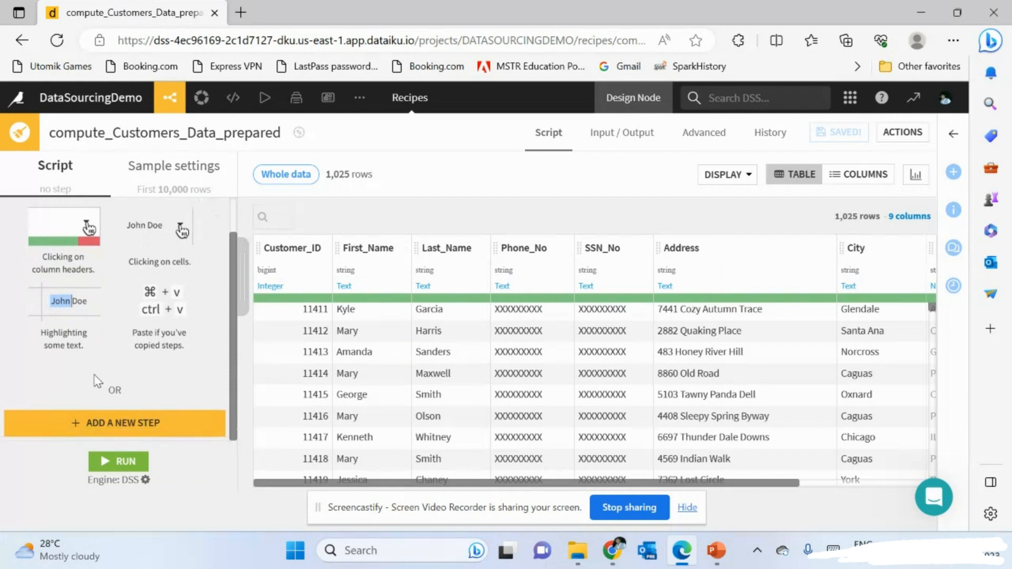
{"action": "scroll", "coordinate": [109, 253], "scroll_direction": "up", "scroll_amount": 1}
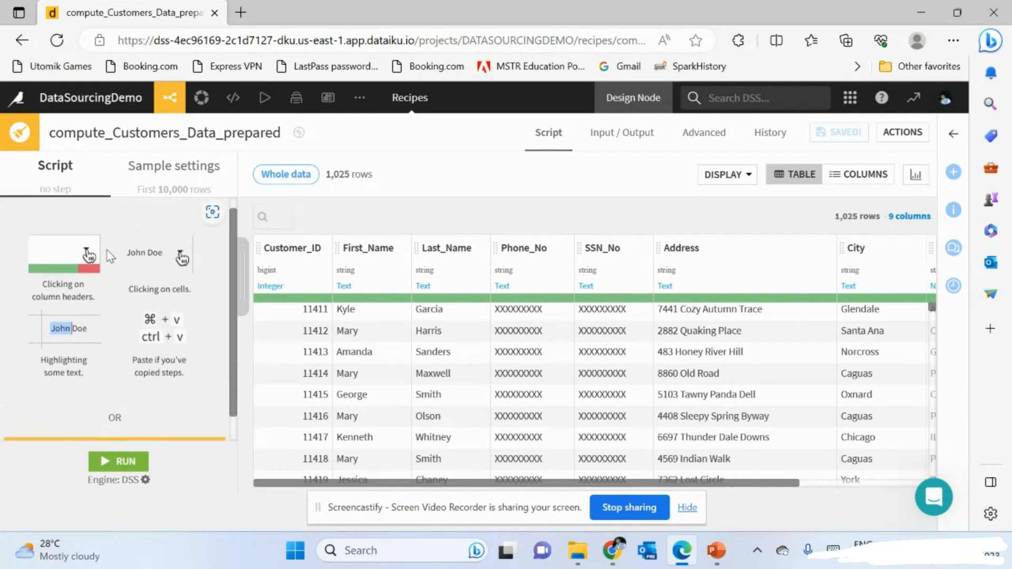
{"action": "scroll", "coordinate": [109, 255], "scroll_direction": "down", "scroll_amount": 1}
- Search all processor categories, not just Strings, for 'remove co'
{"action": "left_click", "coordinate": [108, 424]}
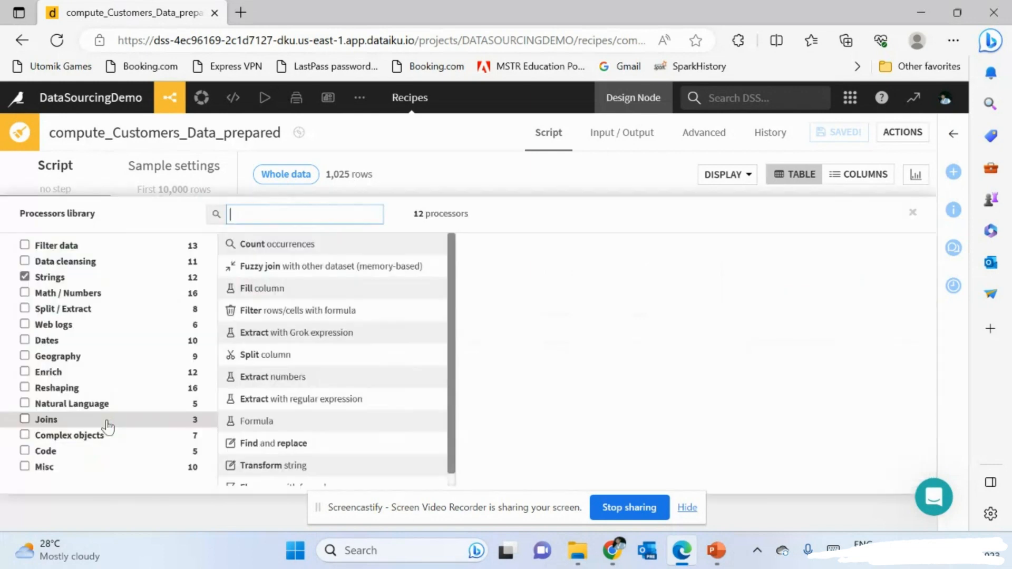
{"action": "type", "text": "remo"}
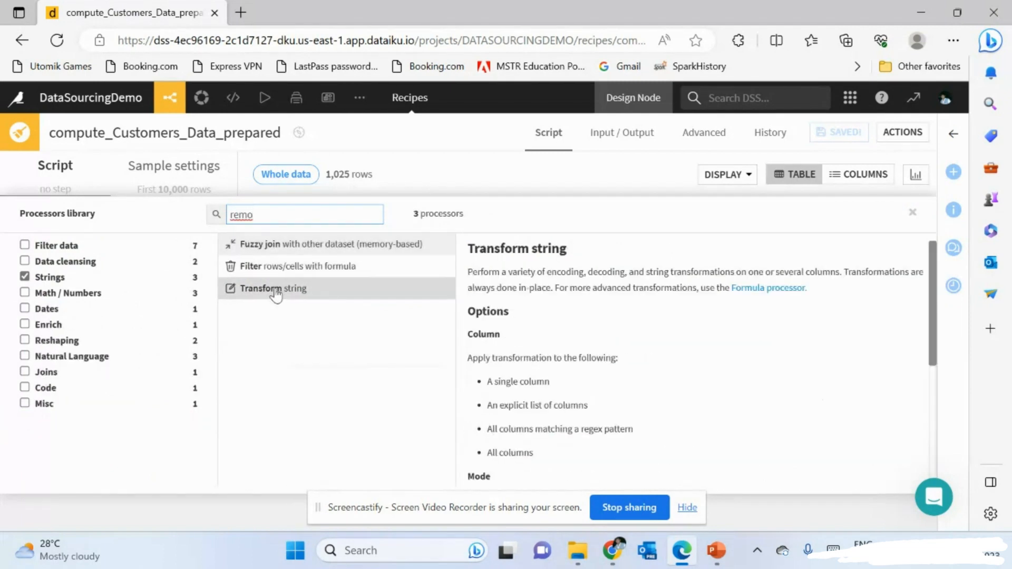
{"action": "key", "text": "BackSpace"}
{"action": "key", "text": "BackSpace"}
{"action": "key", "text": "BackSpace"}
{"action": "key", "text": "BackSpace"}
{"action": "key", "text": "BackSpace"}
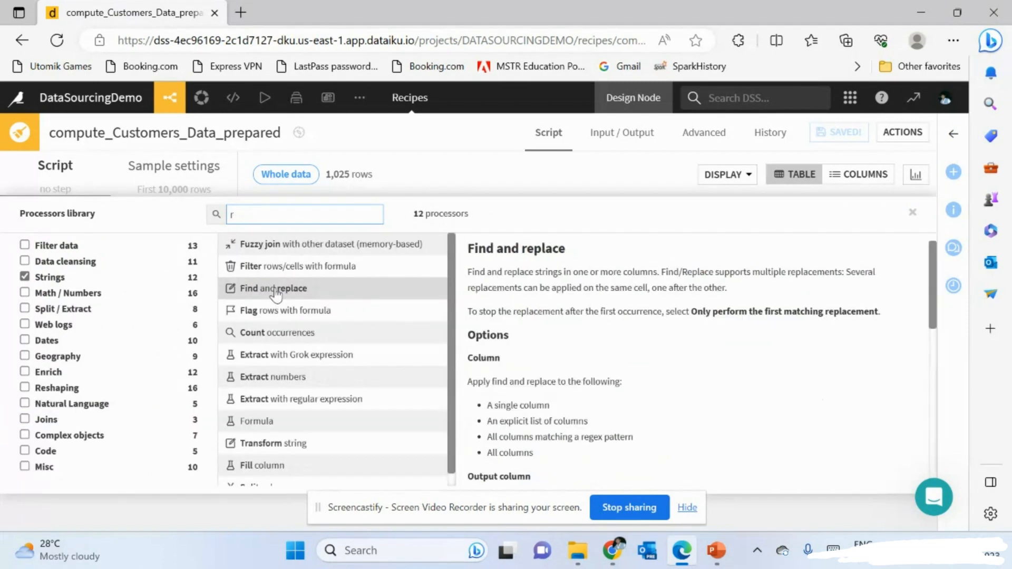
{"action": "left_click", "coordinate": [24, 277]}
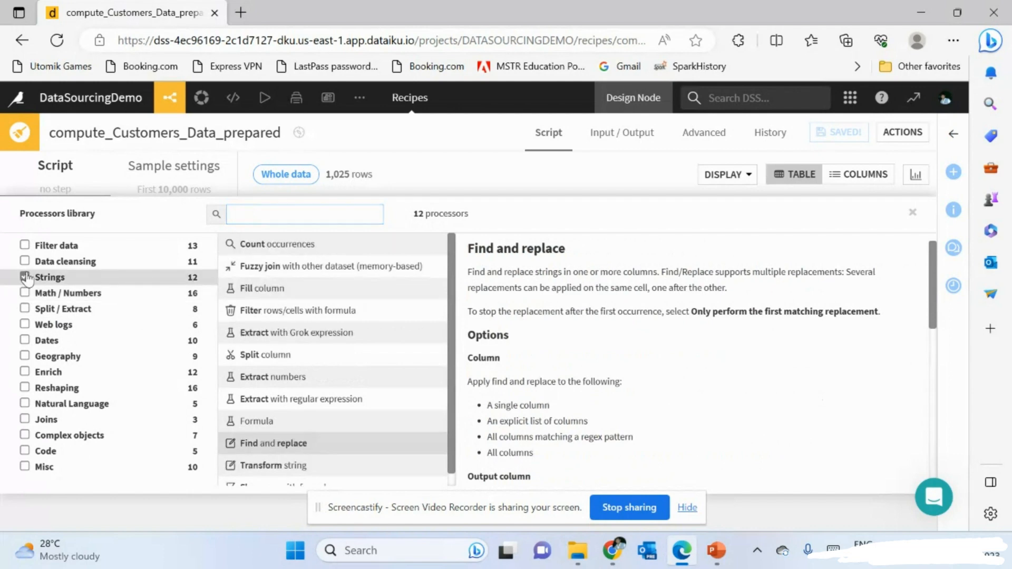
{"action": "left_click", "coordinate": [268, 213]}
{"action": "type", "text": "remove"}
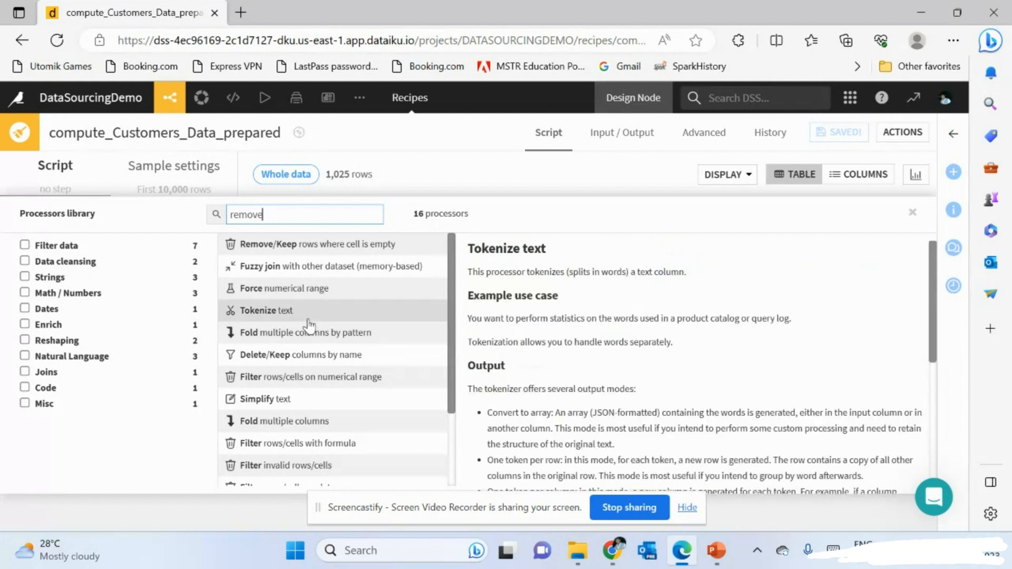
{"action": "type", "text": " co"}
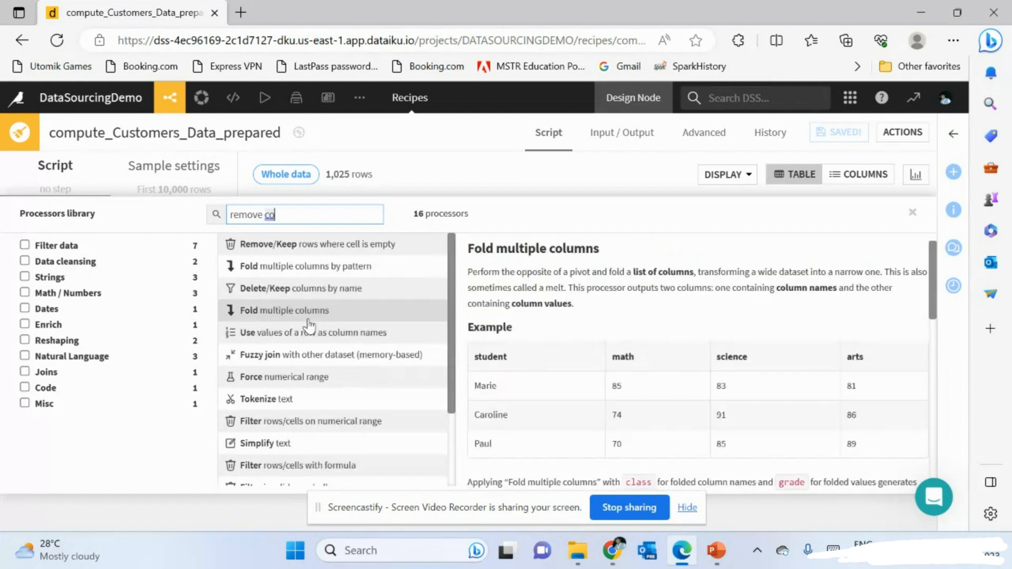
{"action": "scroll", "coordinate": [329, 375], "scroll_direction": "down", "scroll_amount": 1}
{"action": "scroll", "coordinate": [329, 375], "scroll_direction": "up", "scroll_amount": 1}
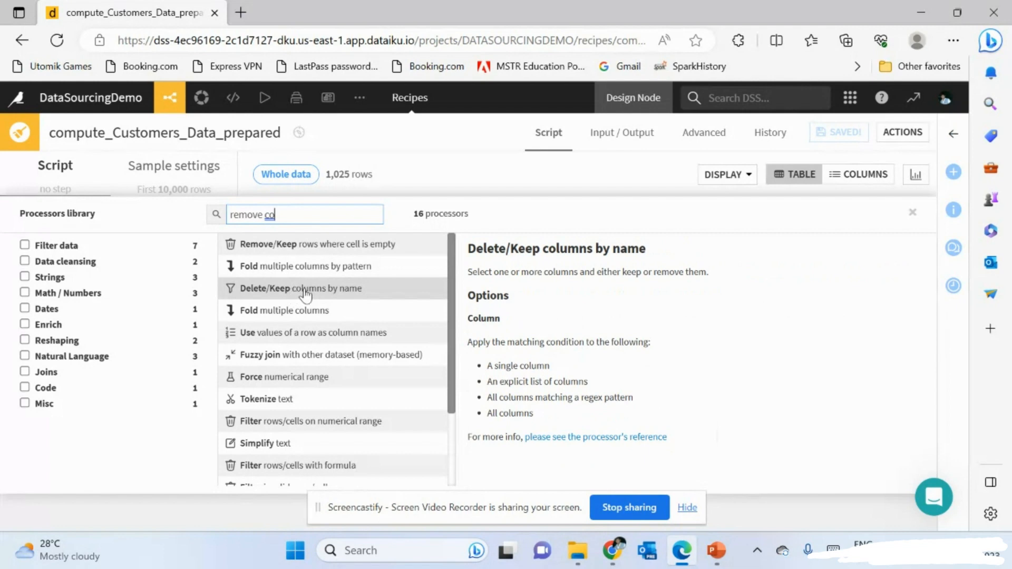
- Add a Delete/Keep columns by name step removing Phone_No and SSN_No
{"action": "left_click", "coordinate": [338, 292]}
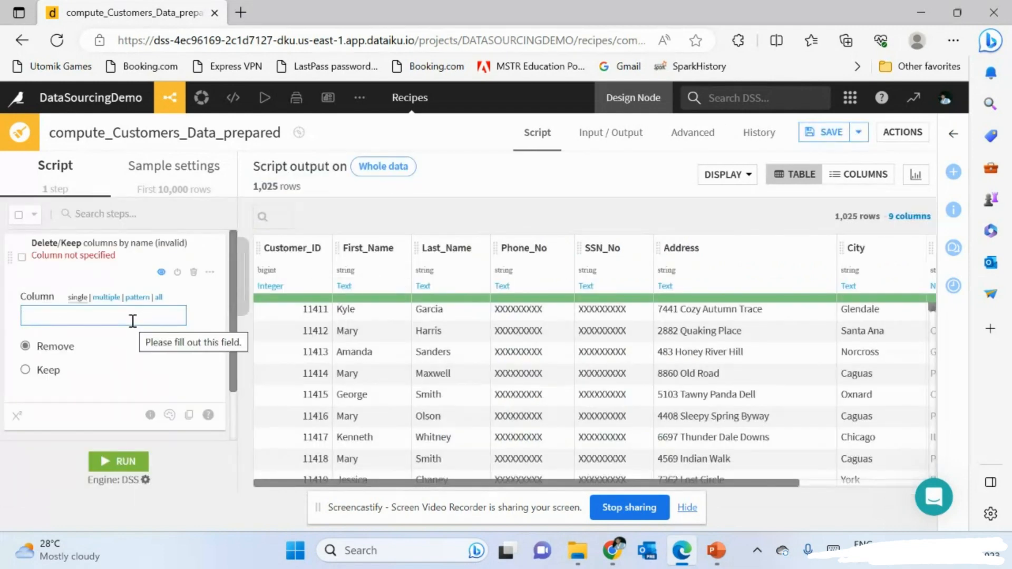
{"action": "left_click", "coordinate": [106, 298]}
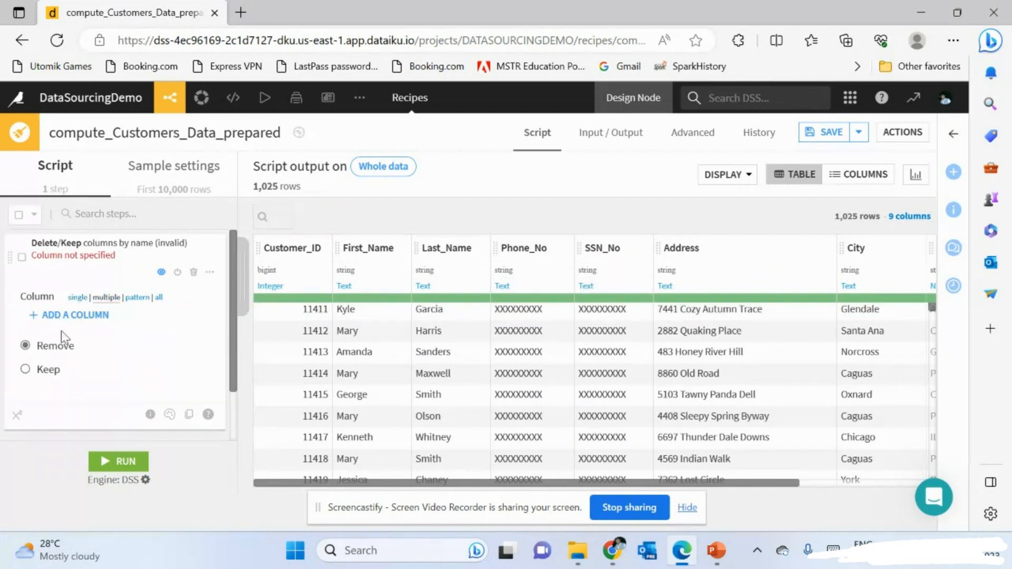
{"action": "scroll", "coordinate": [112, 302], "scroll_direction": "down", "scroll_amount": 1}
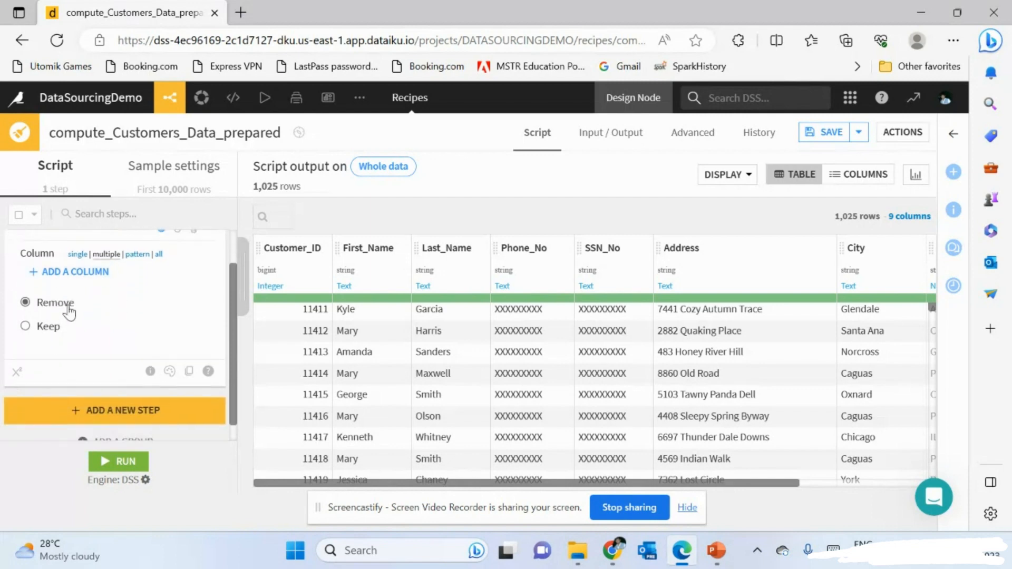
{"action": "left_click", "coordinate": [83, 285]}
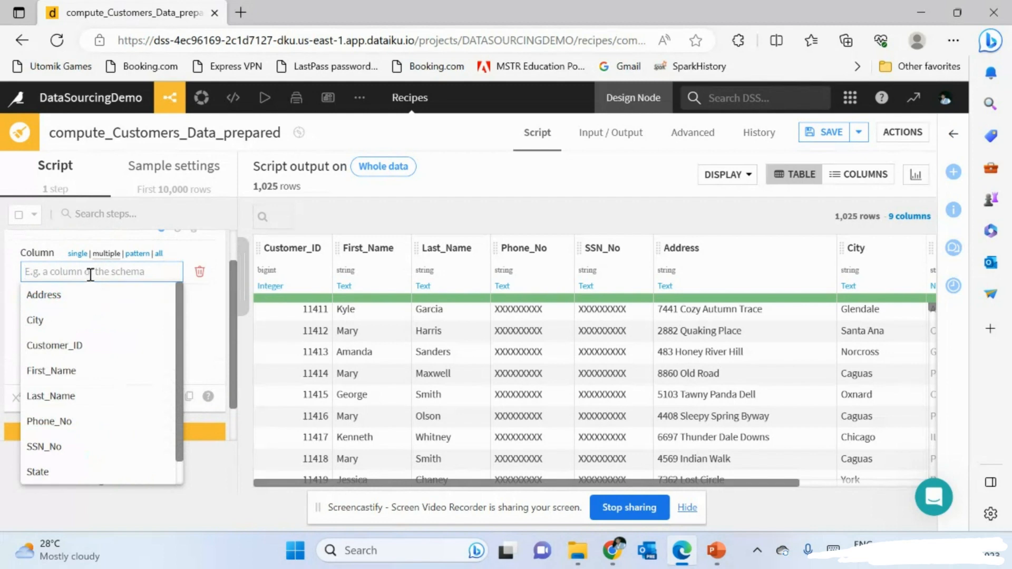
{"action": "type", "text": "Phon"}
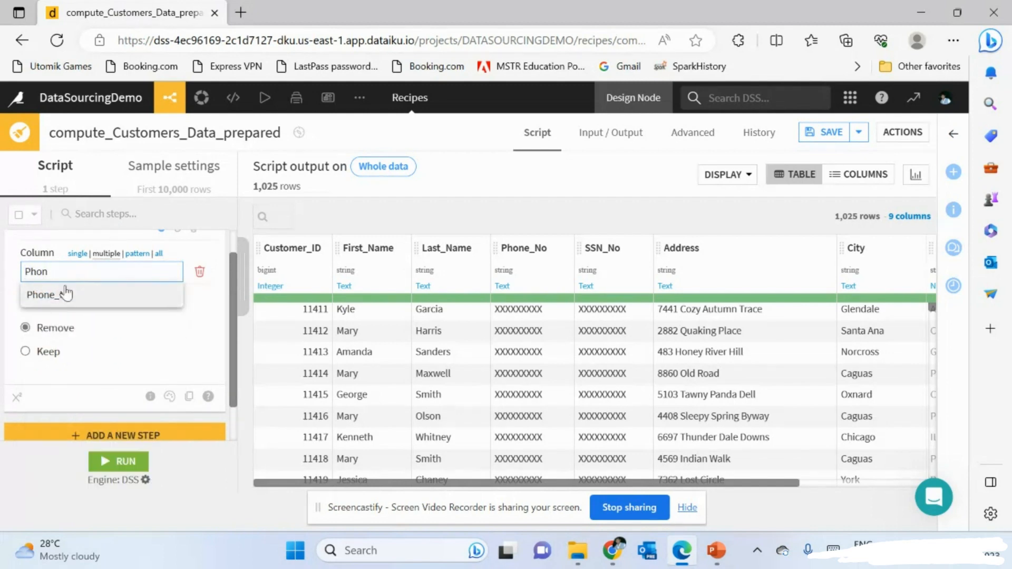
{"action": "left_click", "coordinate": [103, 298]}
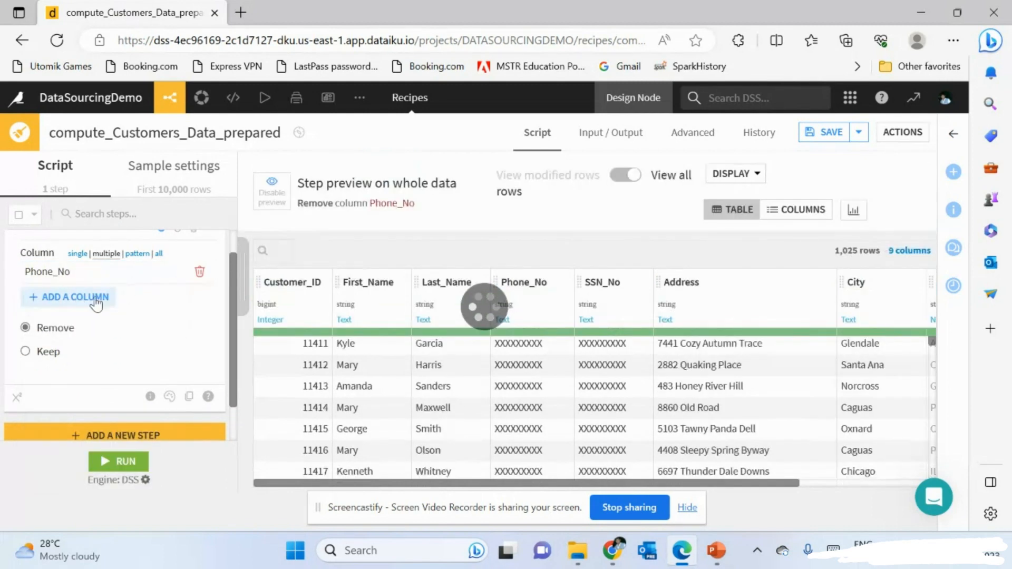
{"action": "left_click", "coordinate": [104, 300]}
{"action": "type", "text": "SSn"}
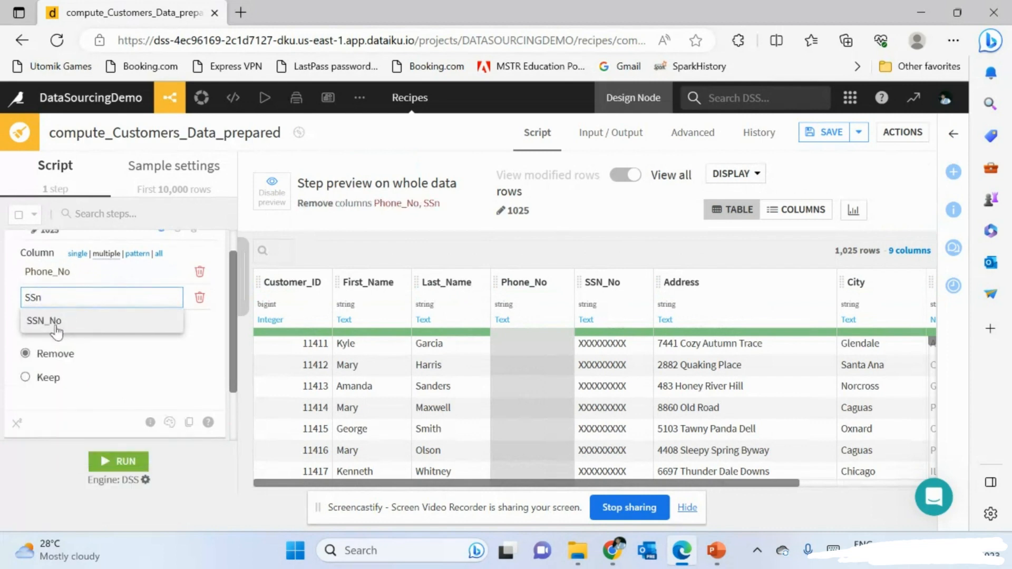
{"action": "left_click", "coordinate": [57, 327]}
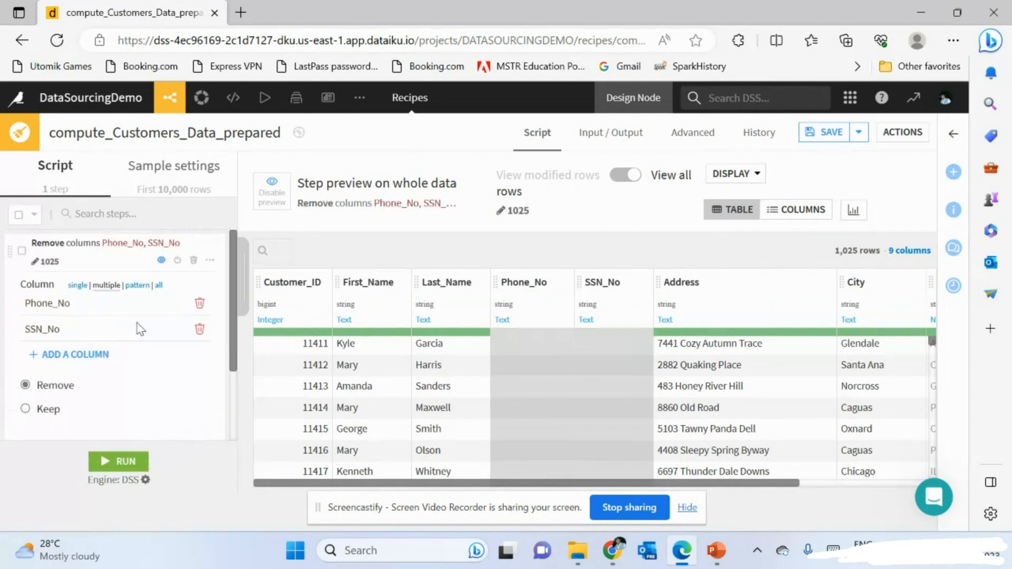
{"action": "left_click", "coordinate": [90, 266]}
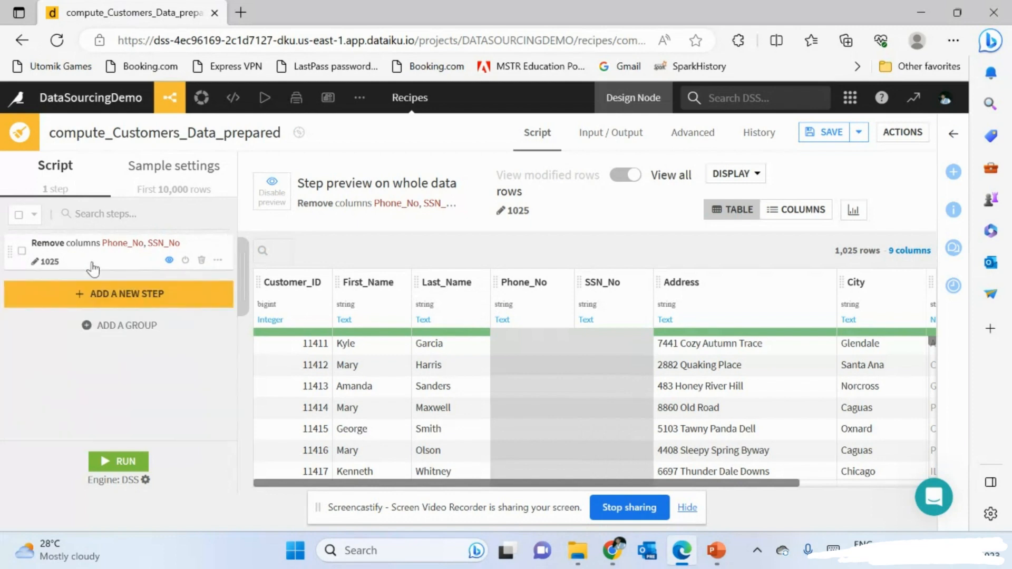
- Close the processors library unused and select row 11414 in the preview
{"action": "left_click", "coordinate": [145, 294]}
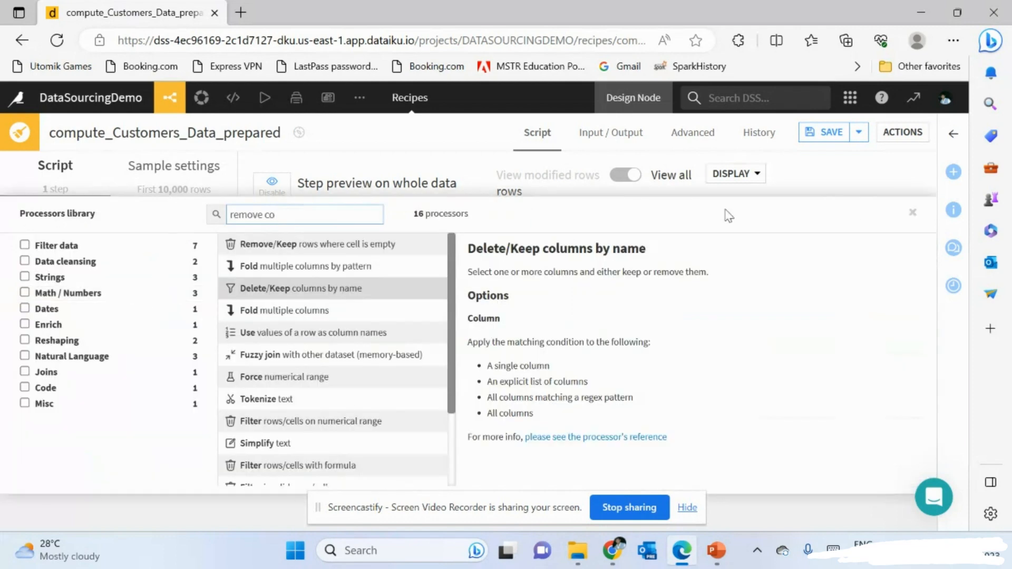
{"action": "left_click", "coordinate": [913, 212]}
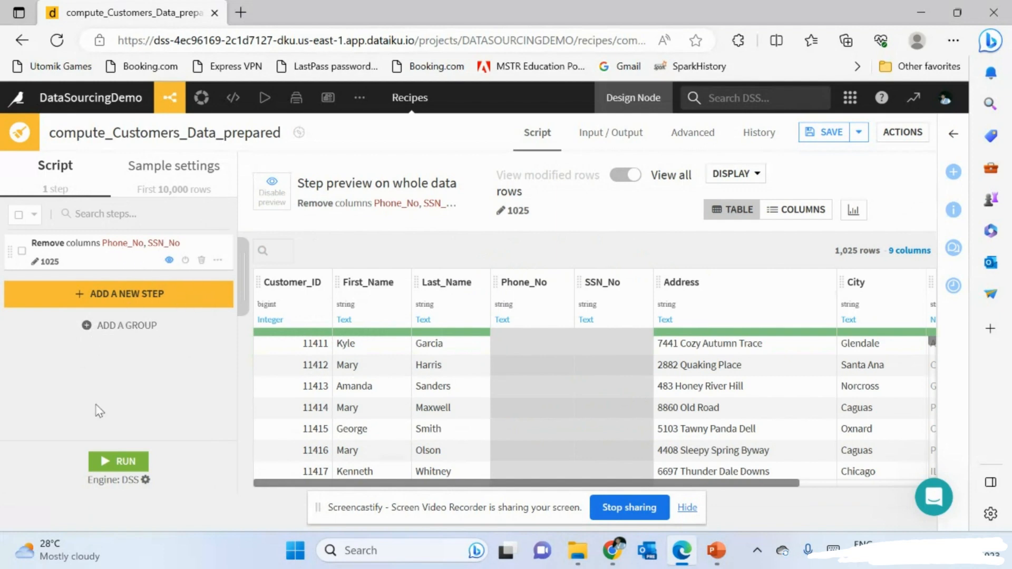
{"action": "left_click", "coordinate": [444, 403]}
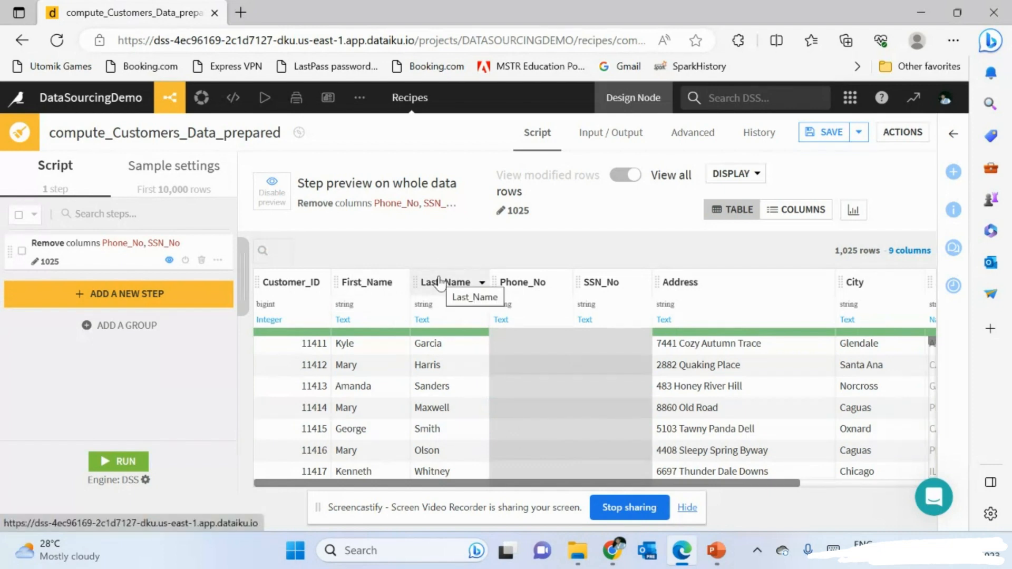
- Search the processors library for 'concat' in place of the old search text
{"action": "left_click", "coordinate": [152, 305]}
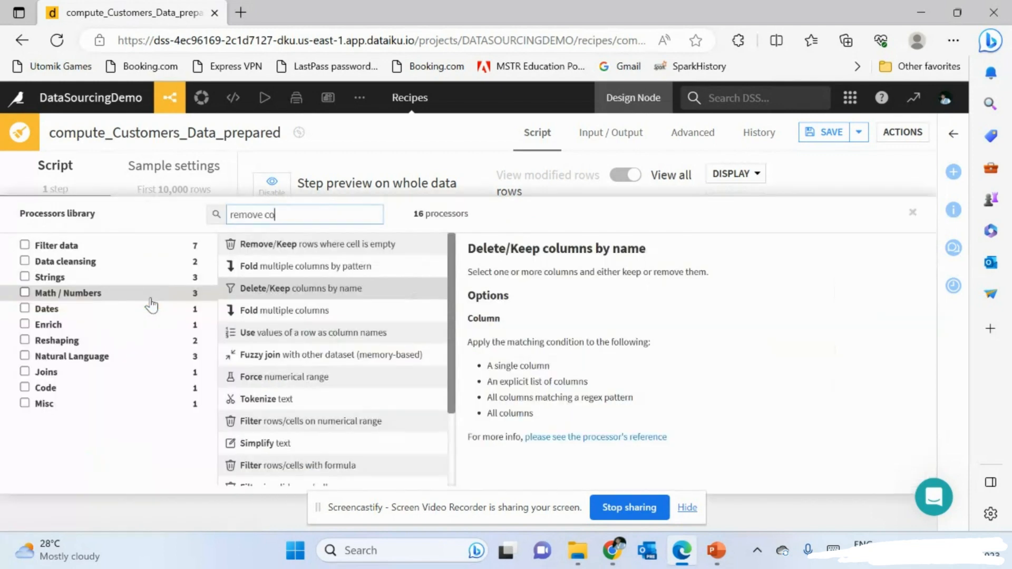
{"action": "left_click_drag", "start_coordinate": [331, 214], "coordinate": [186, 221]}
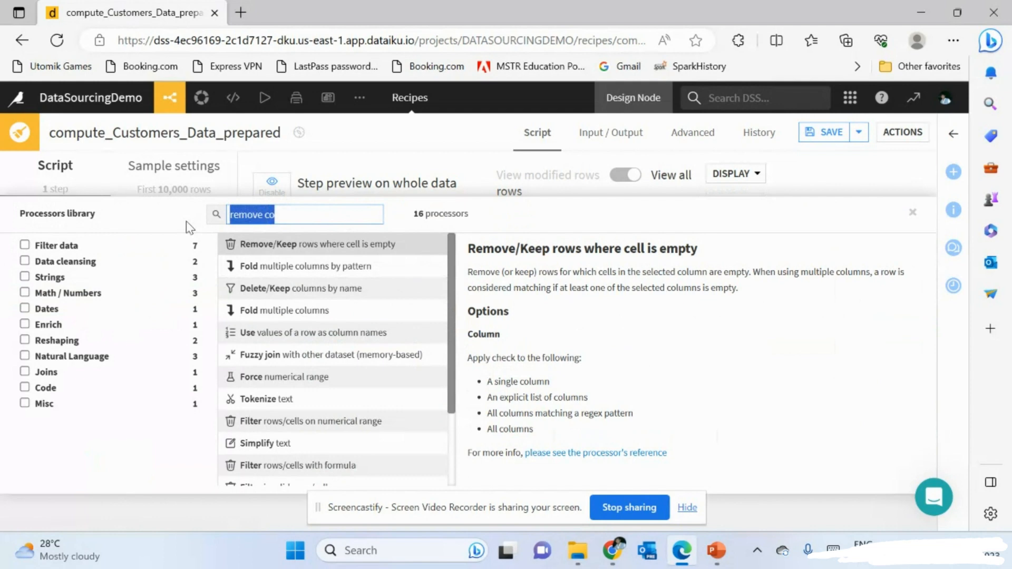
{"action": "type", "text": "concat"}
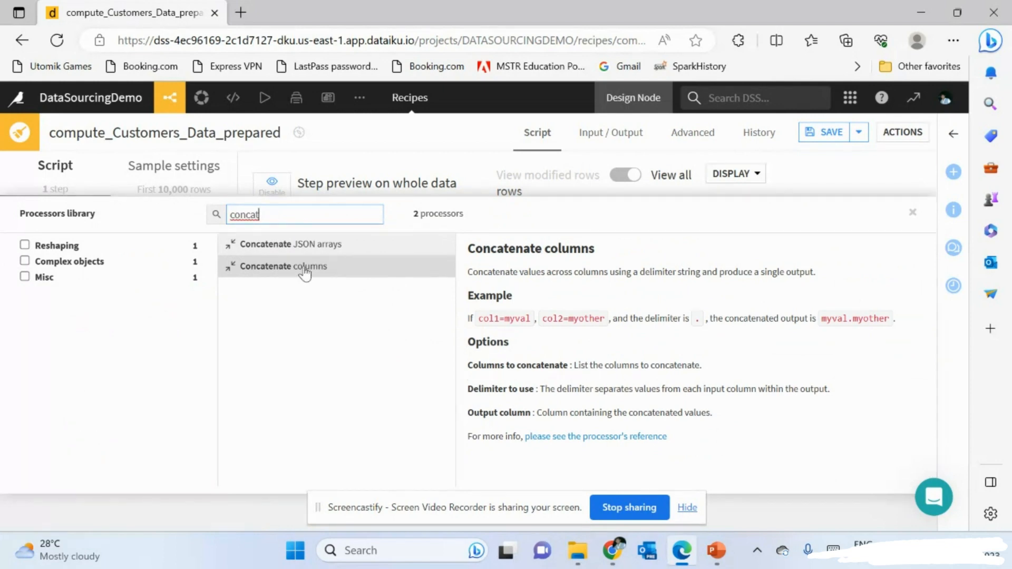
- Add a Concatenate columns step joining First_Name and Last_Name
{"action": "left_click", "coordinate": [305, 267]}
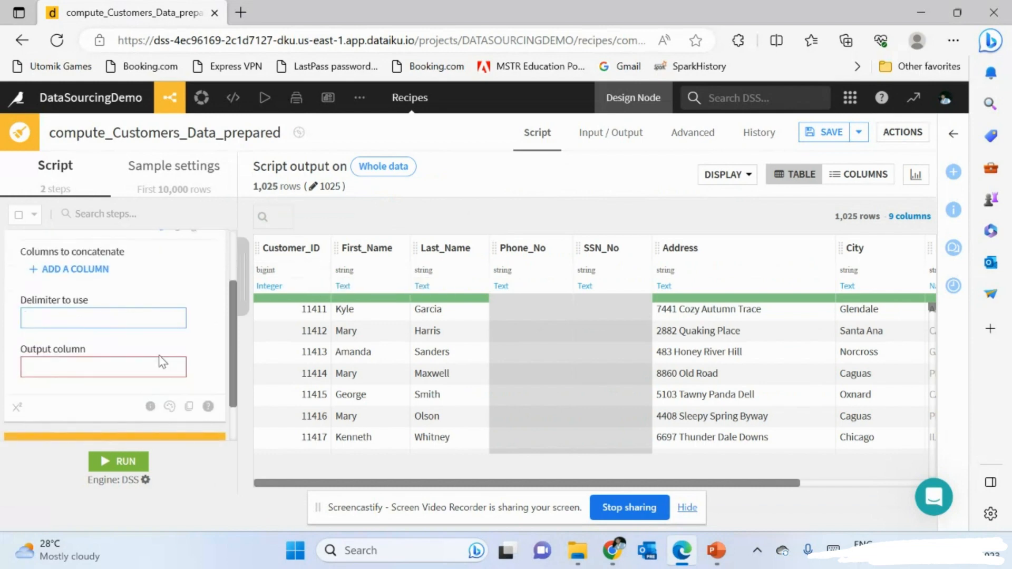
{"action": "left_click", "coordinate": [108, 319]}
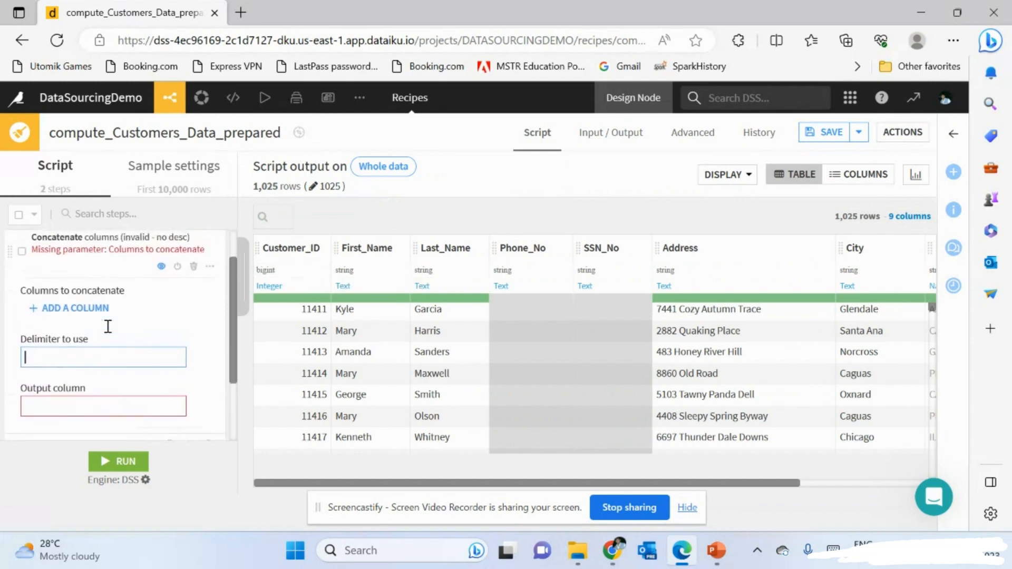
{"action": "left_click", "coordinate": [79, 308]}
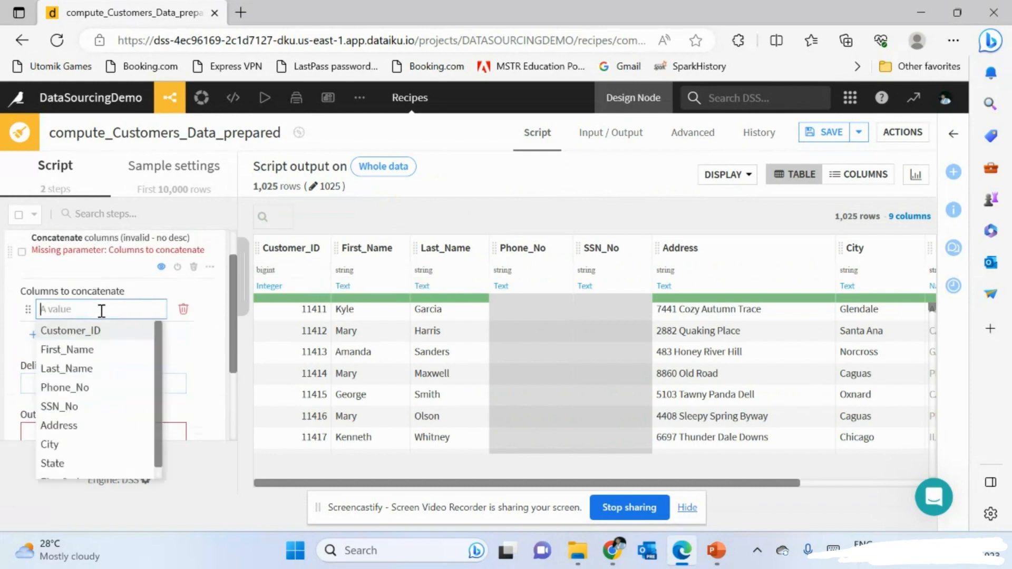
{"action": "type", "text": "fi"}
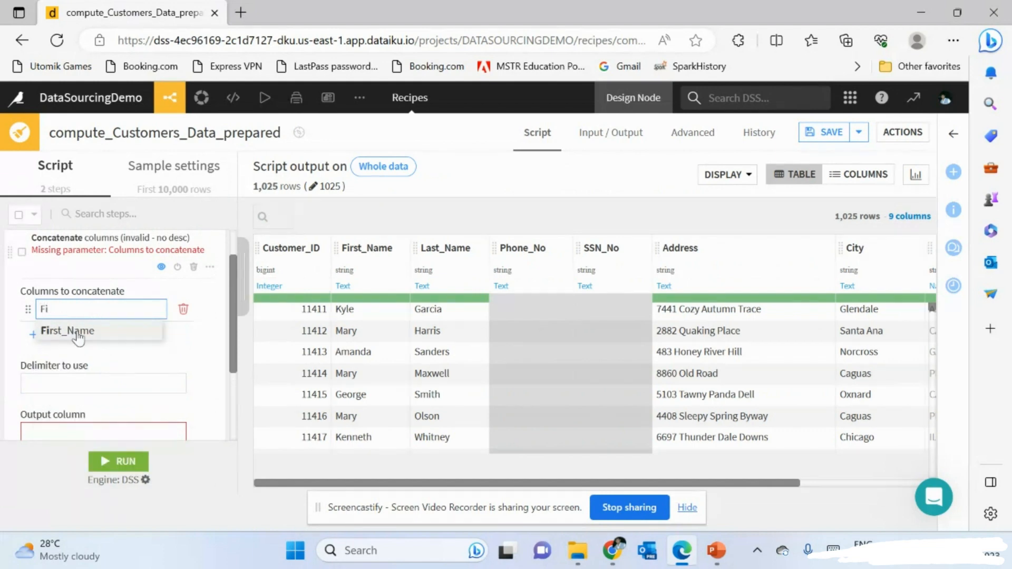
{"action": "left_click", "coordinate": [78, 334]}
{"action": "scroll", "coordinate": [129, 336], "scroll_direction": "up", "scroll_amount": 1}
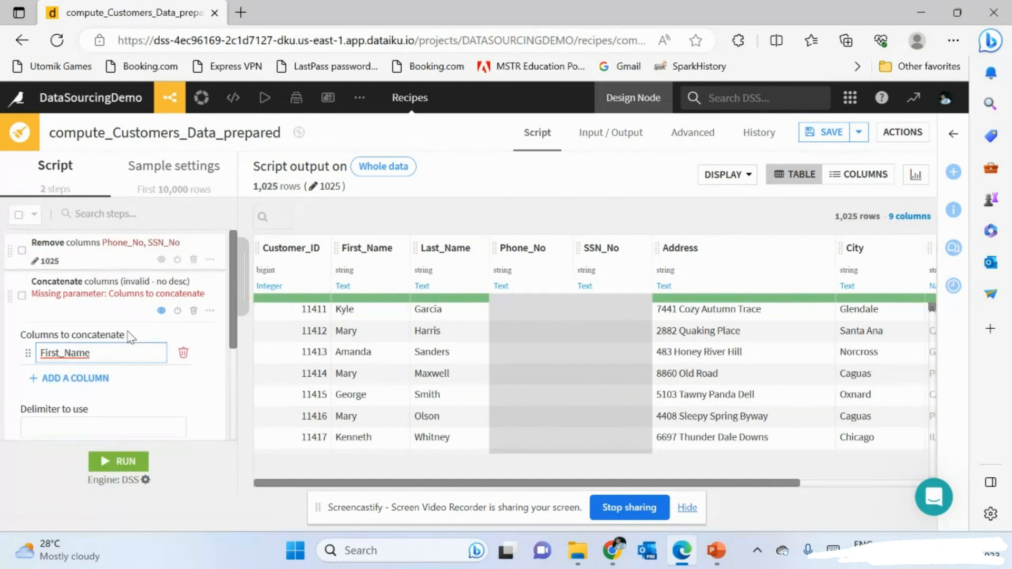
{"action": "scroll", "coordinate": [130, 336], "scroll_direction": "down", "scroll_amount": 1}
{"action": "left_click", "coordinate": [108, 361]}
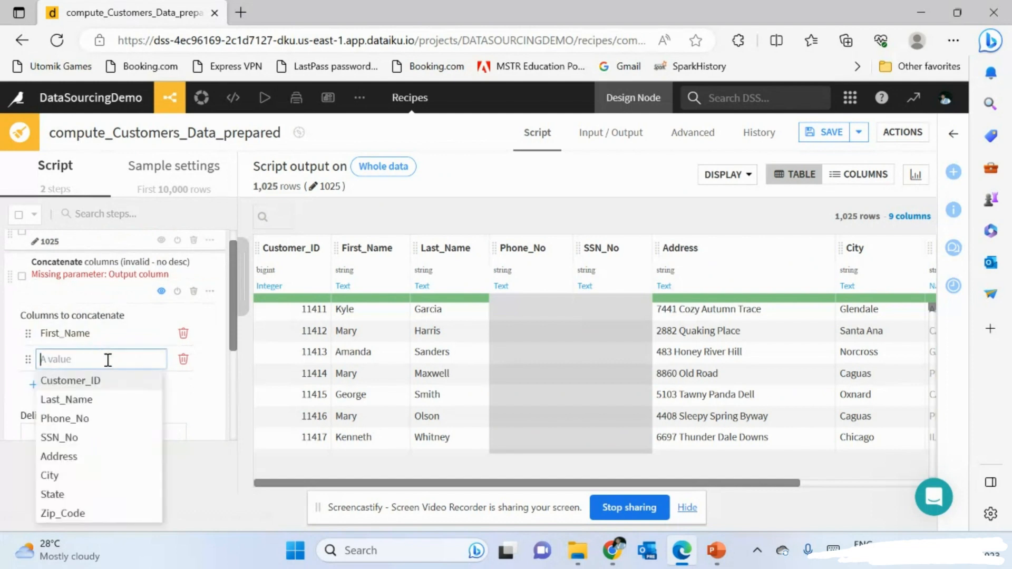
{"action": "type", "text": "Las"}
{"action": "left_click", "coordinate": [66, 379]}
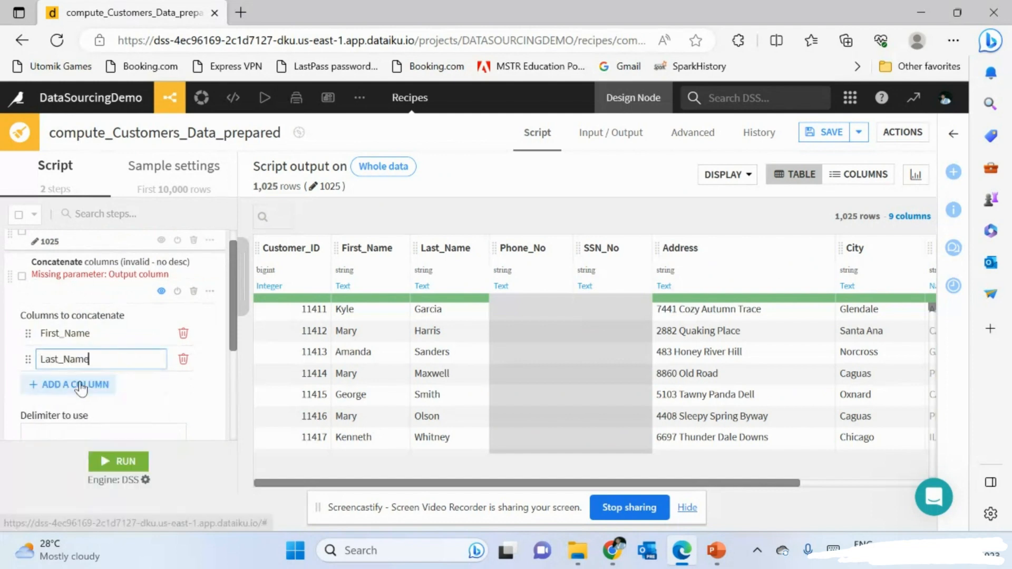
- Set a space delimiter, name the output column Full Name, and preview the result
{"action": "scroll", "coordinate": [94, 382], "scroll_direction": "down", "scroll_amount": 1}
{"action": "left_click", "coordinate": [74, 386]}
{"action": "scroll", "coordinate": [72, 393], "scroll_direction": "down", "scroll_amount": 1}
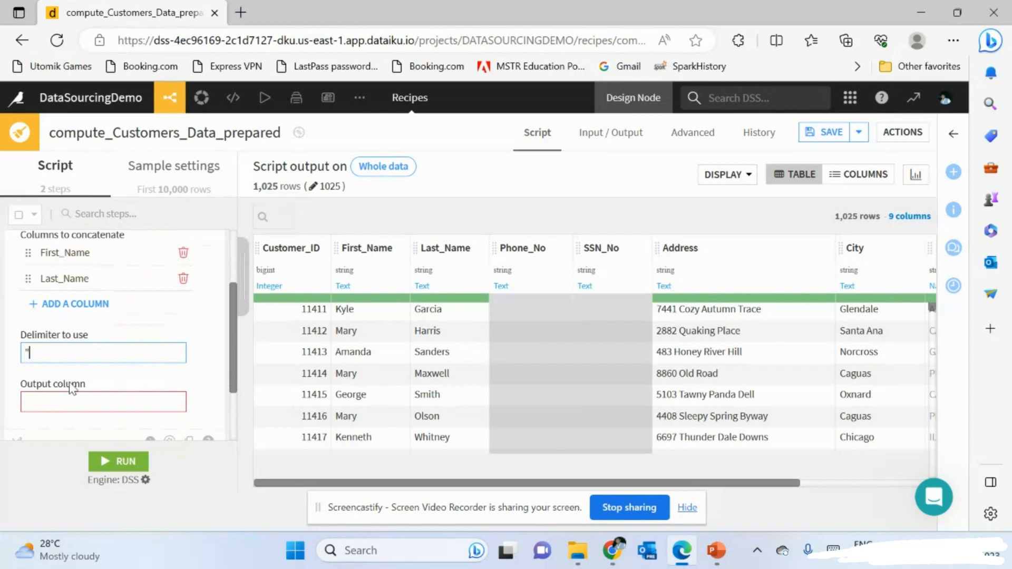
{"action": "left_click", "coordinate": [72, 404]}
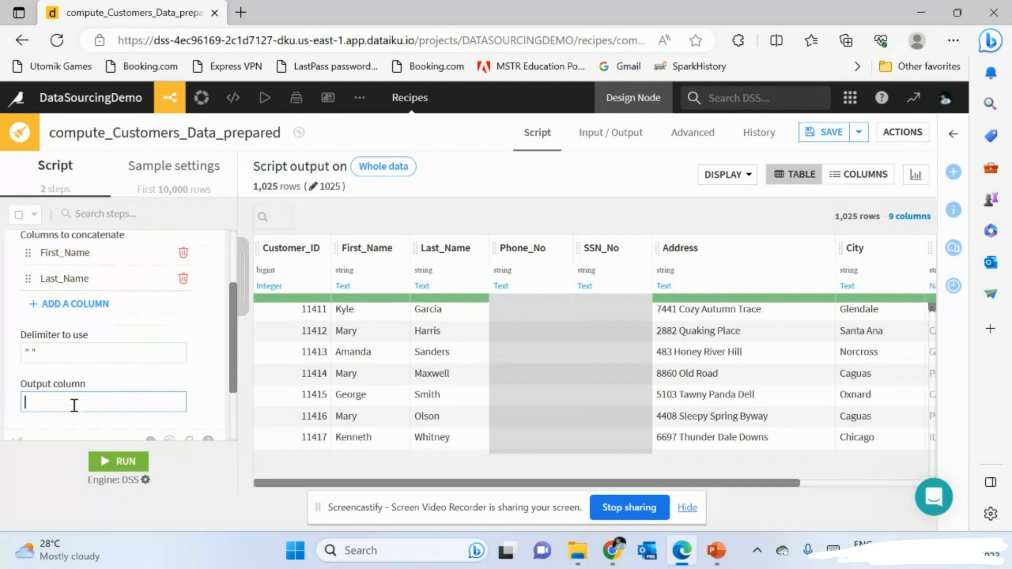
{"action": "scroll", "coordinate": [73, 406], "scroll_direction": "down", "scroll_amount": 1}
{"action": "type", "text": "Full"}
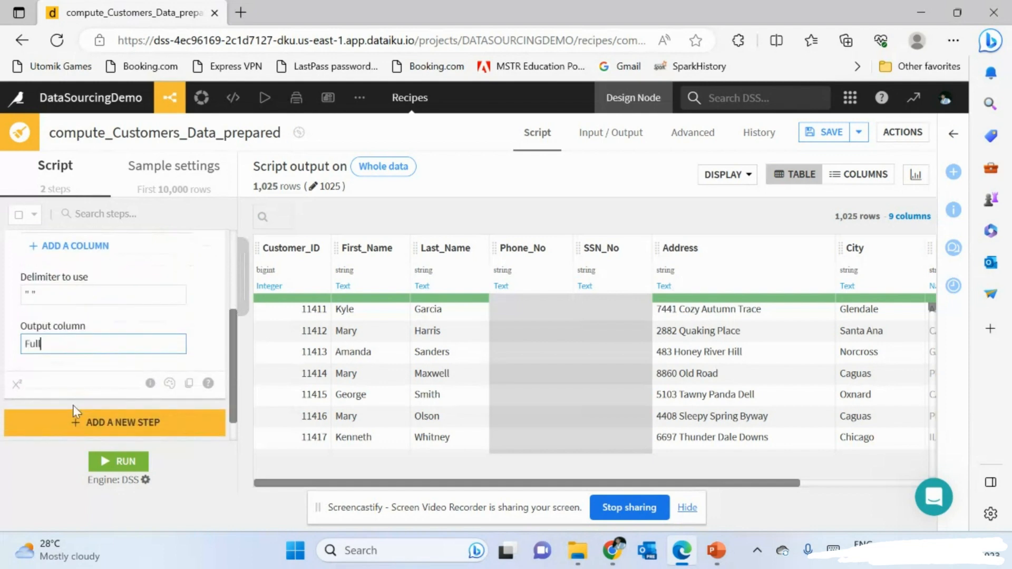
{"action": "type", "text": " Name"}
{"action": "scroll", "coordinate": [73, 406], "scroll_direction": "up", "scroll_amount": 2}
{"action": "left_click", "coordinate": [96, 291]}
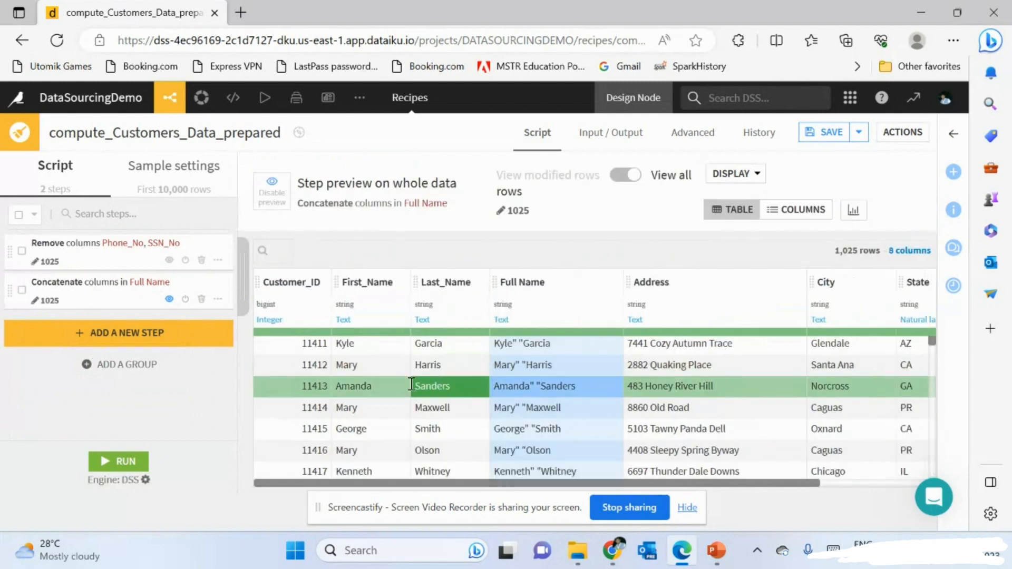
{"action": "left_click", "coordinate": [108, 299]}
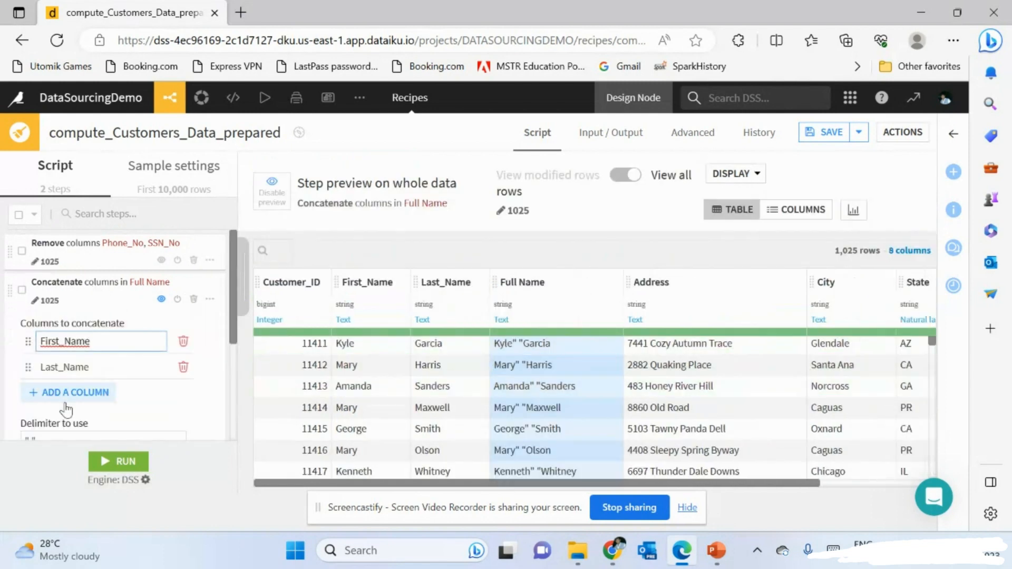
{"action": "scroll", "coordinate": [48, 393], "scroll_direction": "down", "scroll_amount": 2}
{"action": "left_click", "coordinate": [46, 371]}
{"action": "key", "text": "BackSpace"}
{"action": "key", "text": "BackSpace"}
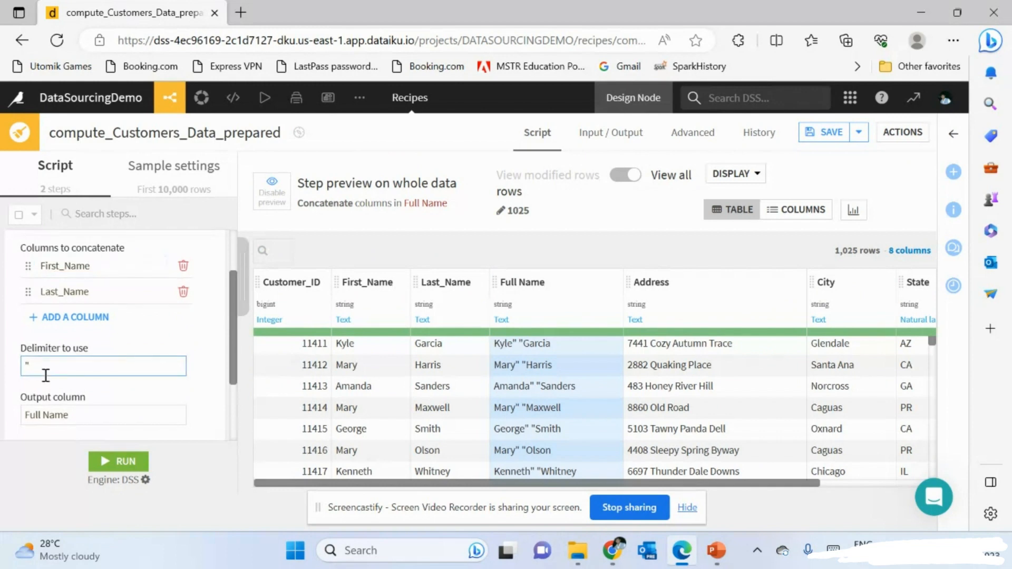
{"action": "left_click", "coordinate": [134, 339]}
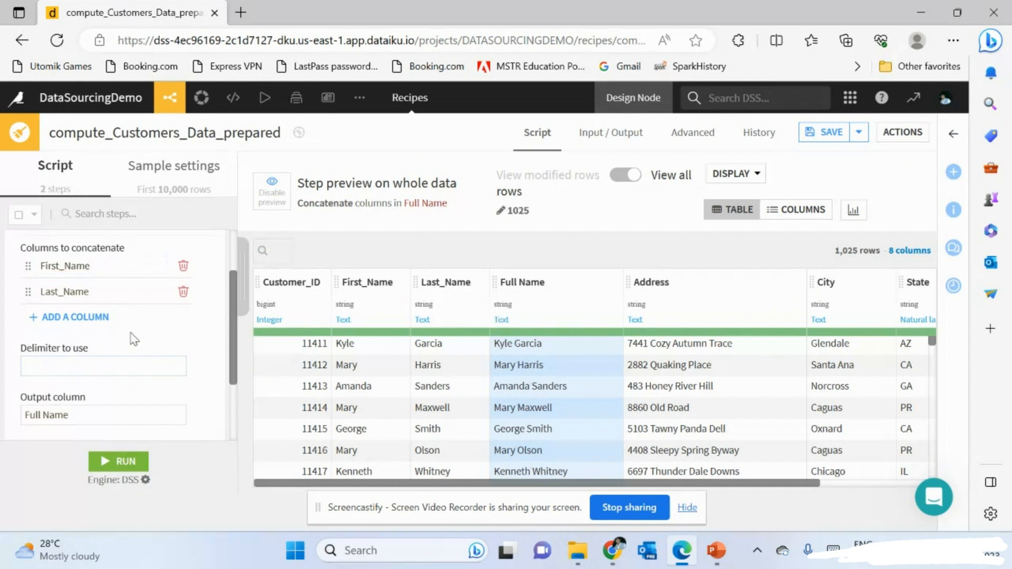
{"action": "scroll", "coordinate": [570, 431], "scroll_direction": "down", "scroll_amount": 3}
{"action": "scroll", "coordinate": [570, 430], "scroll_direction": "up", "scroll_amount": 3}
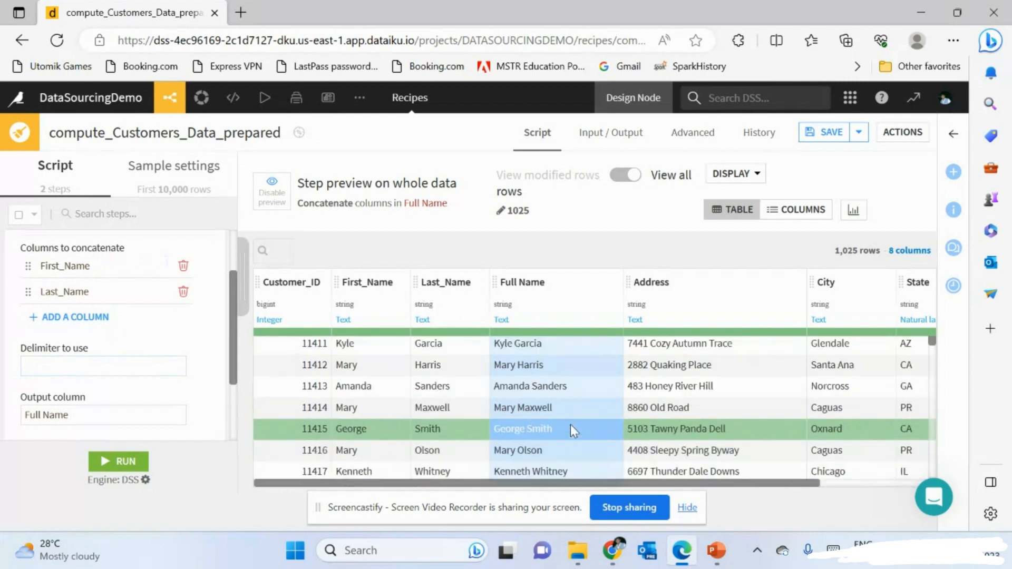
{"action": "scroll", "coordinate": [570, 431], "scroll_direction": "down", "scroll_amount": 5}
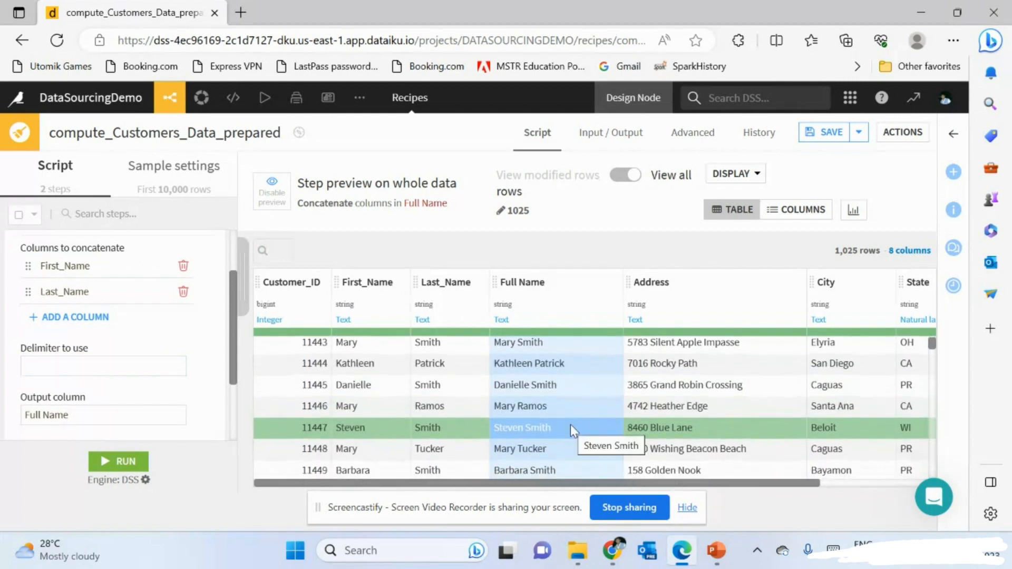
{"action": "scroll", "coordinate": [571, 430], "scroll_direction": "up", "scroll_amount": 3}
{"action": "scroll", "coordinate": [571, 425], "scroll_direction": "up", "scroll_amount": 2}
{"action": "scroll", "coordinate": [628, 397], "scroll_direction": "right", "scroll_amount": 3}
{"action": "scroll", "coordinate": [629, 397], "scroll_direction": "left", "scroll_amount": 3}
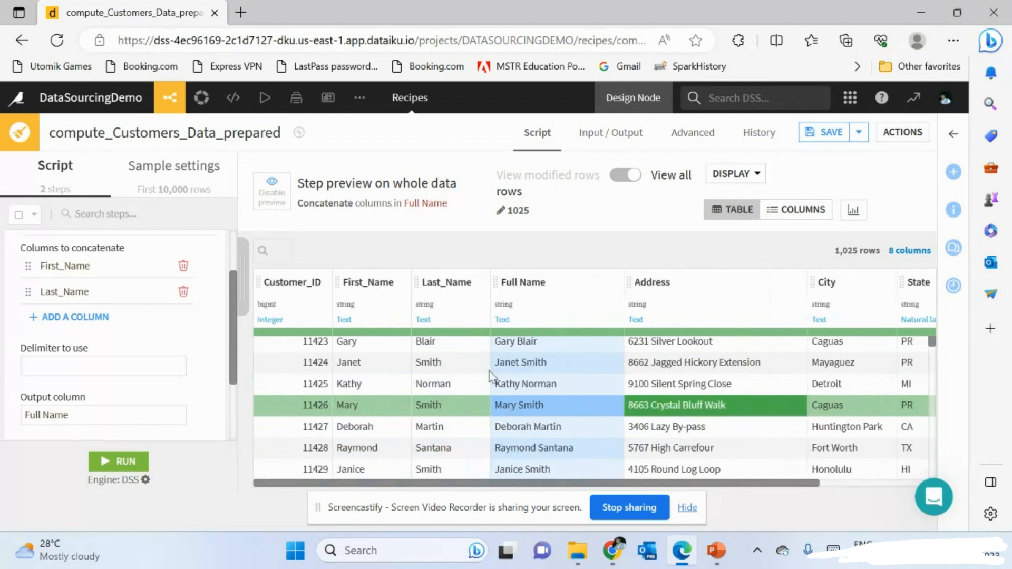
{"action": "scroll", "coordinate": [228, 369], "scroll_direction": "up", "scroll_amount": 2}
{"action": "scroll", "coordinate": [228, 370], "scroll_direction": "up", "scroll_amount": 1}
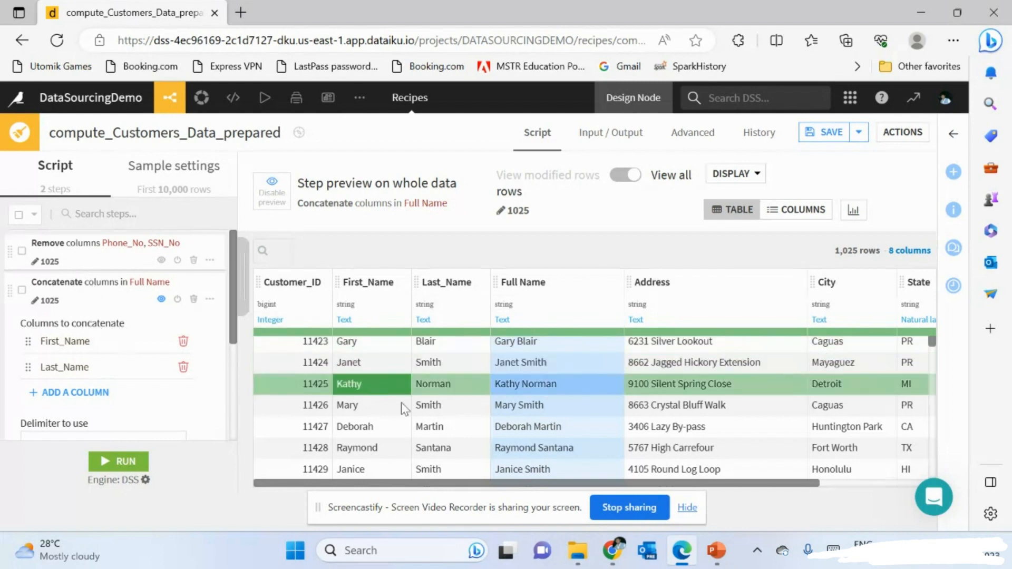
{"action": "left_click", "coordinate": [112, 303]}
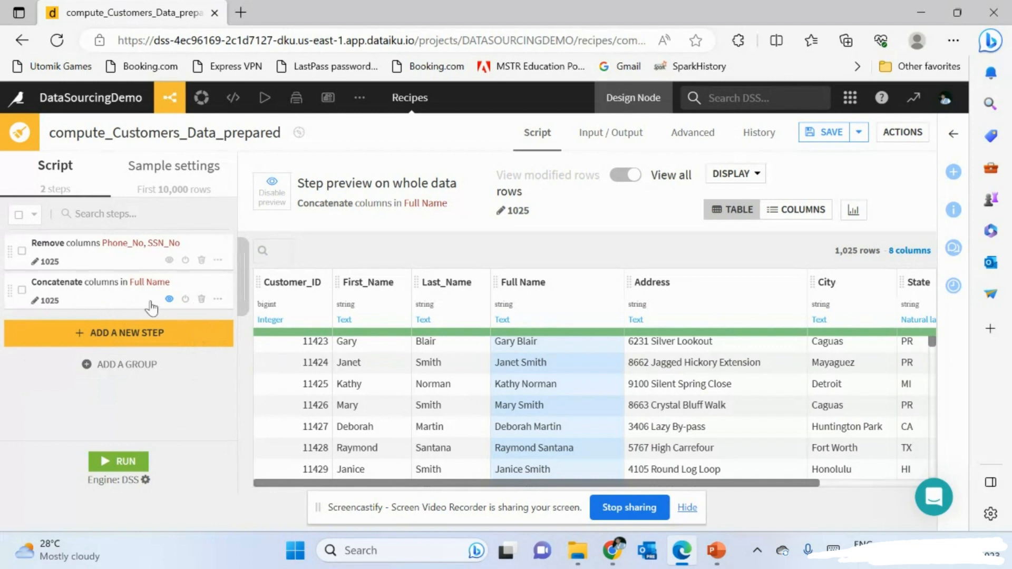
{"action": "scroll", "coordinate": [151, 304], "scroll_direction": "up", "scroll_amount": 2}
{"action": "scroll", "coordinate": [218, 308], "scroll_direction": "up", "scroll_amount": 4}
{"action": "scroll", "coordinate": [217, 307], "scroll_direction": "up", "scroll_amount": 3}
{"action": "scroll", "coordinate": [127, 337], "scroll_direction": "left", "scroll_amount": 6}
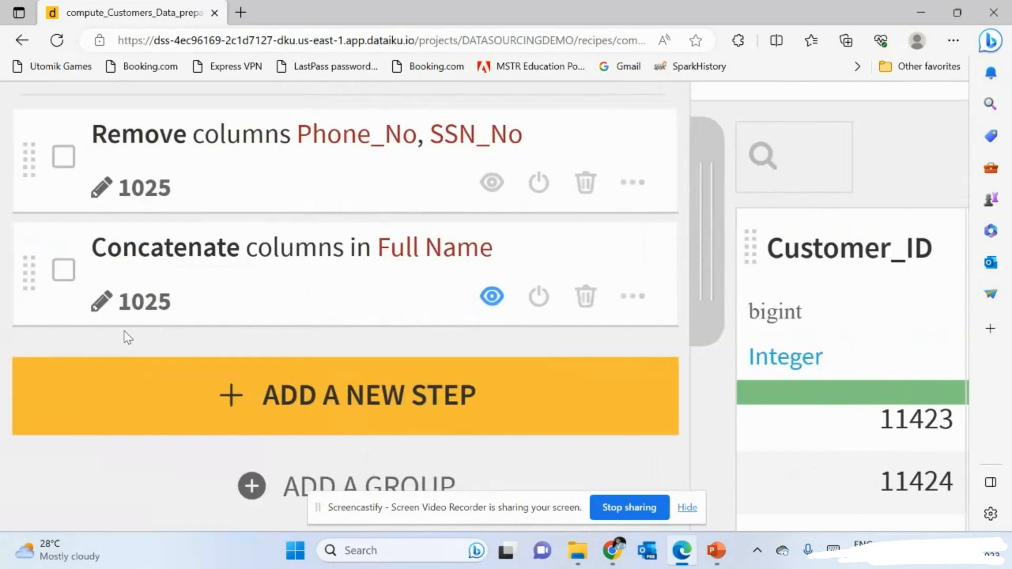
{"action": "scroll", "coordinate": [127, 338], "scroll_direction": "up", "scroll_amount": 1}
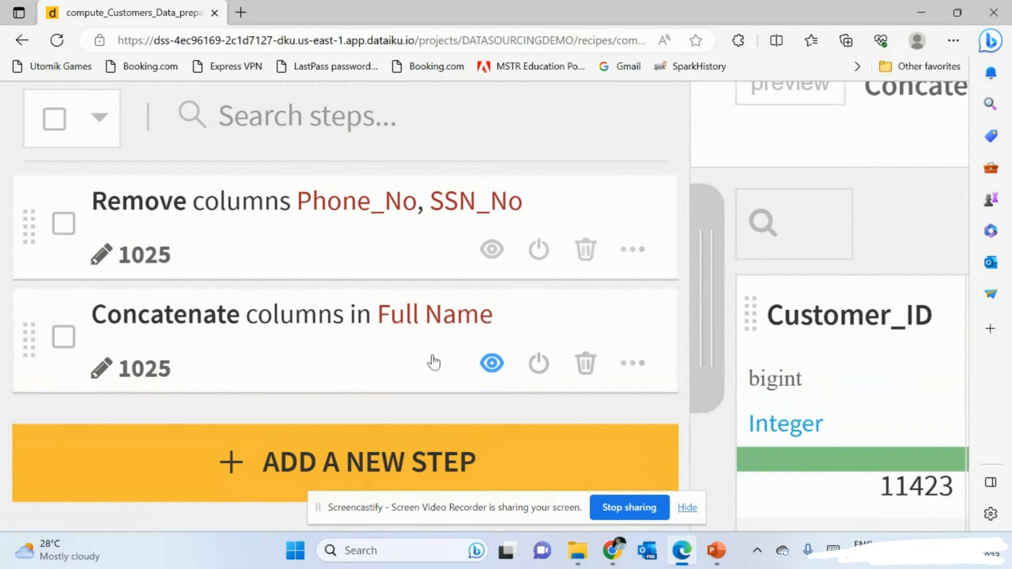
- Delete the Concatenate columns step that built Full Name
{"action": "scroll", "coordinate": [433, 363], "scroll_direction": "down", "scroll_amount": 9}
{"action": "scroll", "coordinate": [434, 362], "scroll_direction": "down", "scroll_amount": 1}
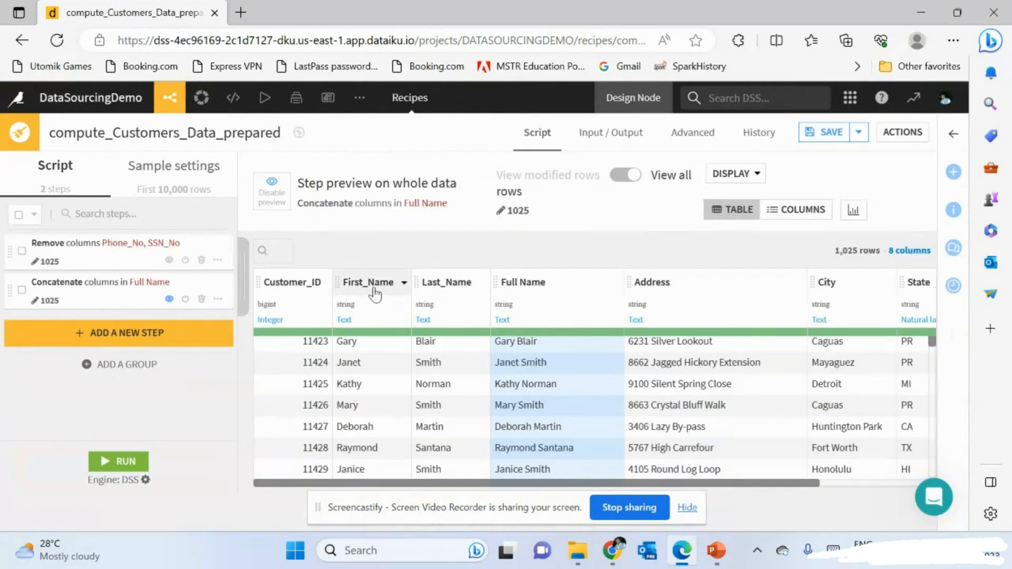
{"action": "left_click", "coordinate": [201, 300]}
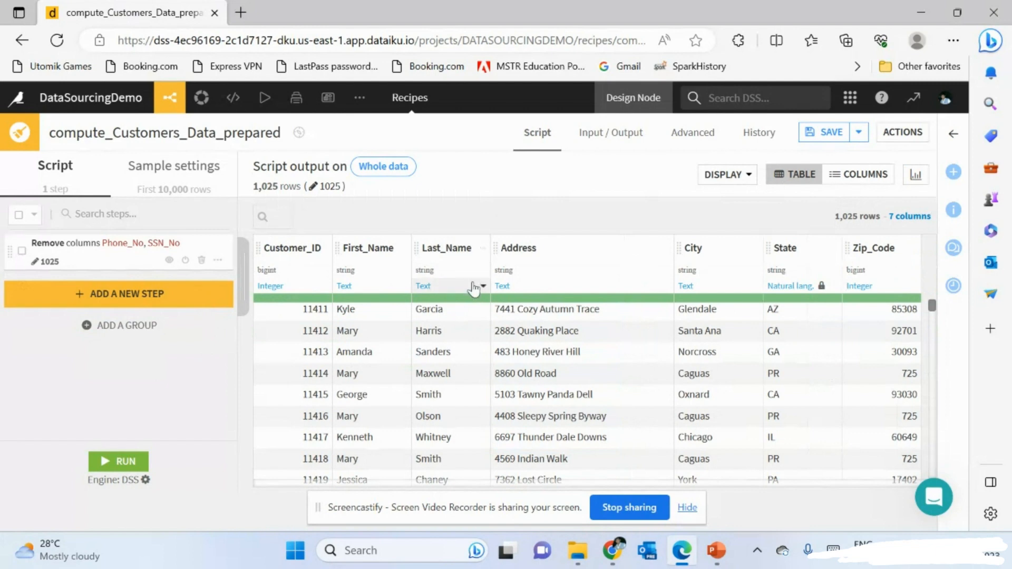
- Search the processors library for 'formula'
{"action": "left_click", "coordinate": [120, 295]}
{"action": "type", "text": "concat"}
{"action": "left_click_drag", "start_coordinate": [289, 214], "coordinate": [179, 212]}
{"action": "type", "text": "f"}
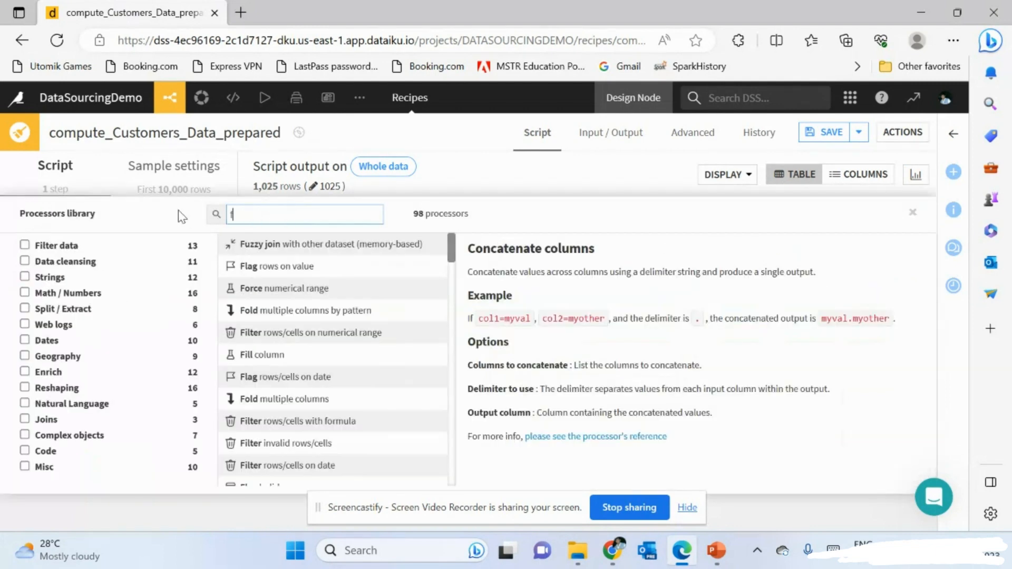
{"action": "type", "text": "ormula"}
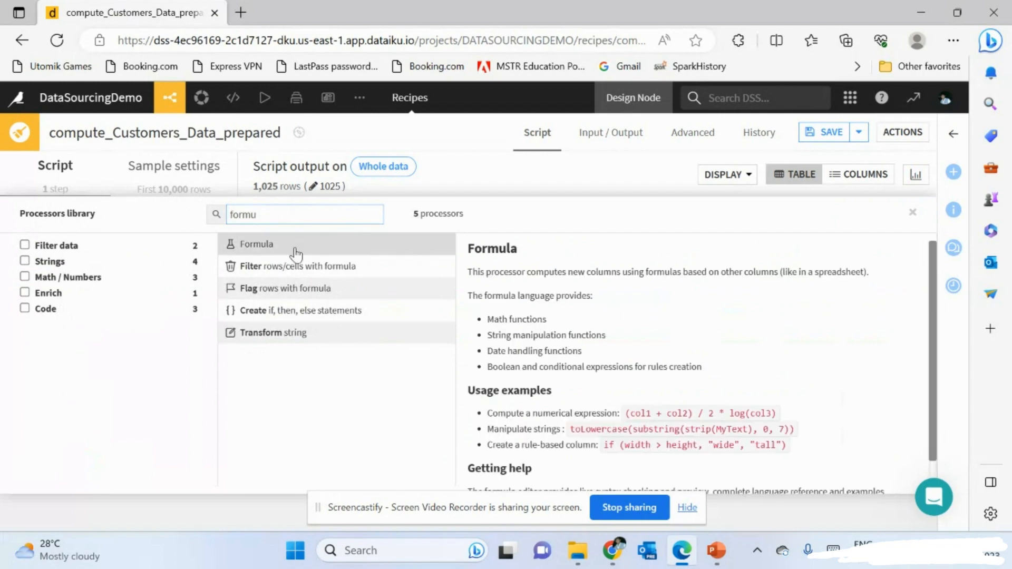
- Add a Formula step whose output column is named Full Name
{"action": "left_click", "coordinate": [290, 244]}
{"action": "double_click", "coordinate": [122, 357]}
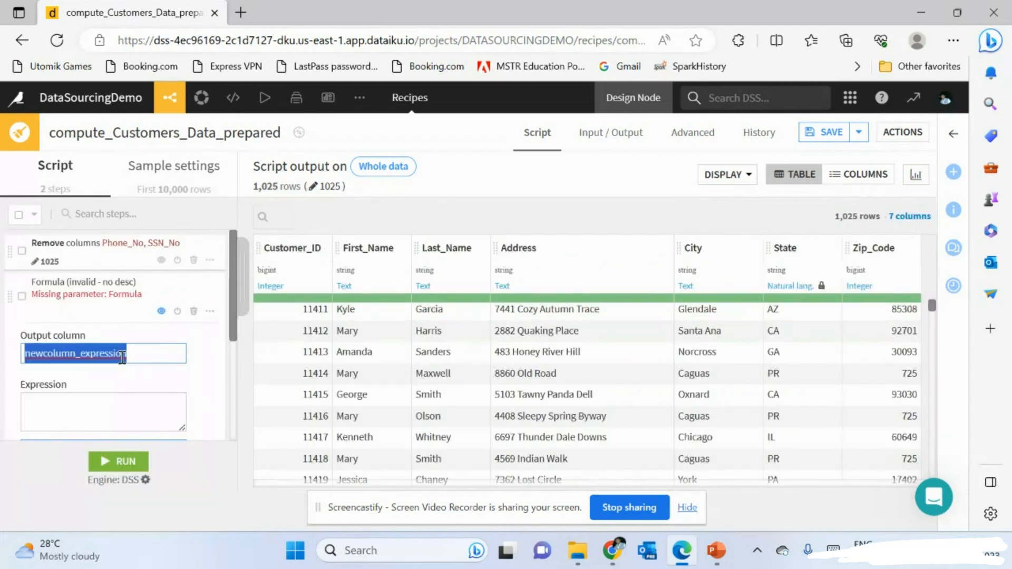
{"action": "type", "text": "Full an"}
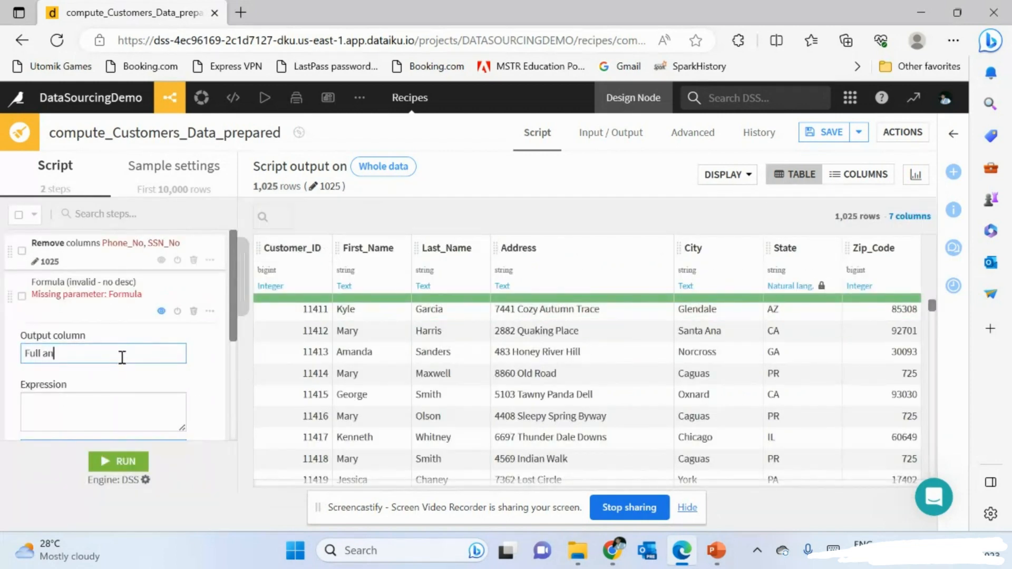
{"action": "key", "text": "BackSpace"}
{"action": "key", "text": "BackSpace"}
{"action": "type", "text": "Name"}
{"action": "left_click", "coordinate": [108, 396]}
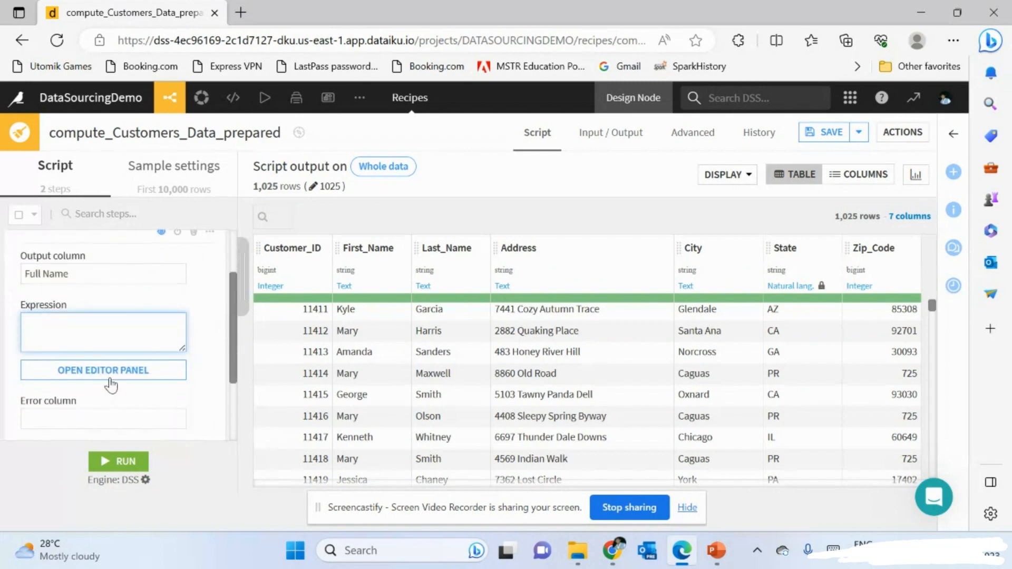
- Delete the trial '<> !=' operators from the Full Name formula, leaving an empty expression
{"action": "left_click", "coordinate": [109, 377]}
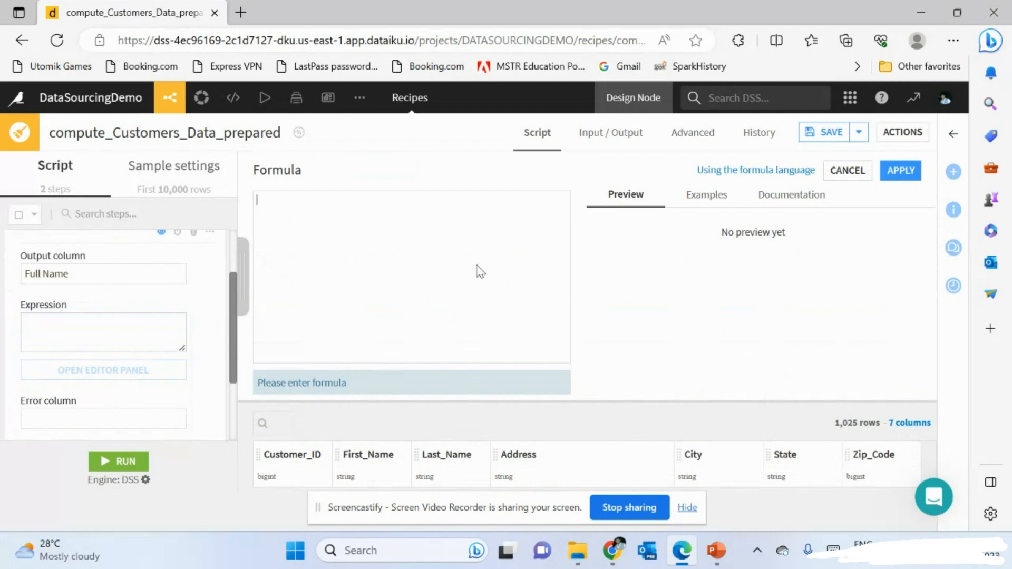
{"action": "scroll", "coordinate": [477, 265], "scroll_direction": "up", "scroll_amount": 3}
{"action": "scroll", "coordinate": [477, 265], "scroll_direction": "right", "scroll_amount": 3}
{"action": "scroll", "coordinate": [476, 265], "scroll_direction": "down", "scroll_amount": 2}
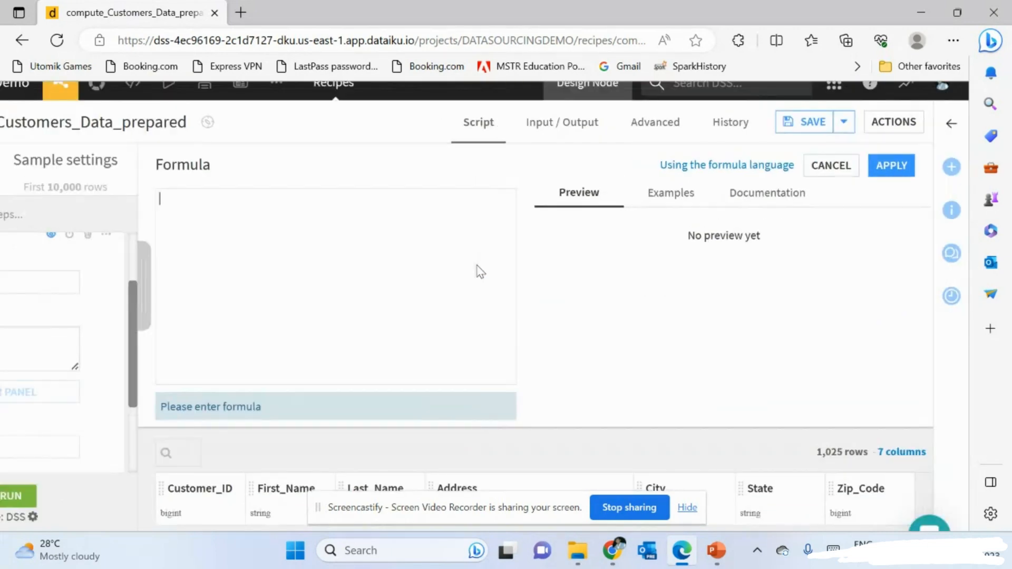
{"action": "scroll", "coordinate": [492, 261], "scroll_direction": "up", "scroll_amount": 1}
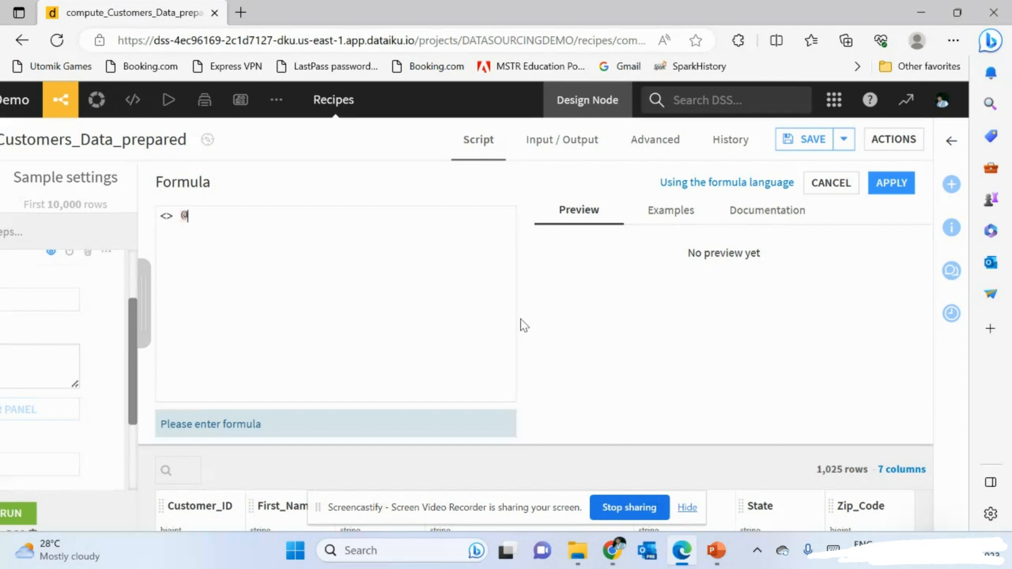
{"action": "key", "text": "BackSpace"}
{"action": "key", "text": "ctrl+a"}
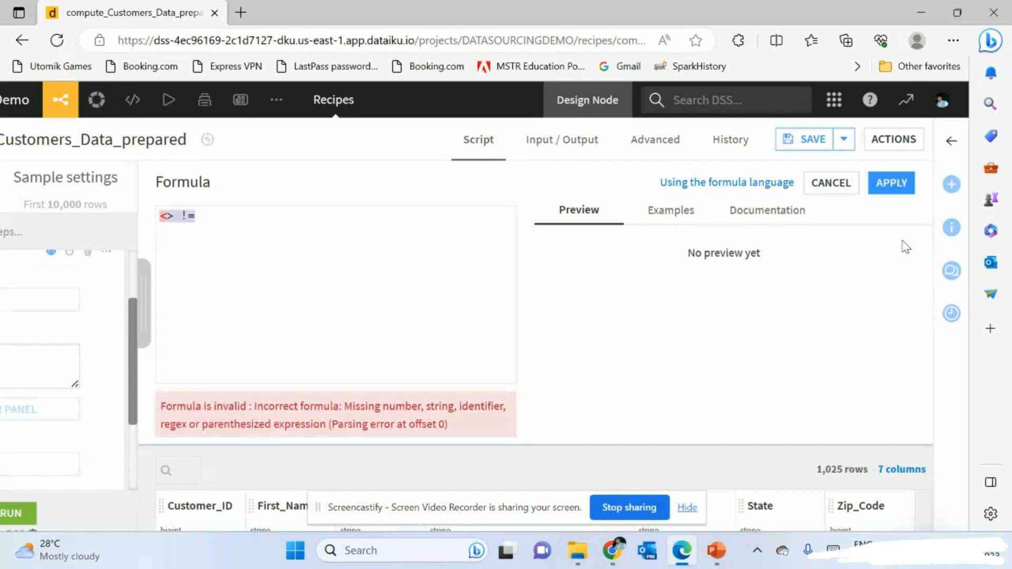
{"action": "key", "text": "ctrl+minus"}
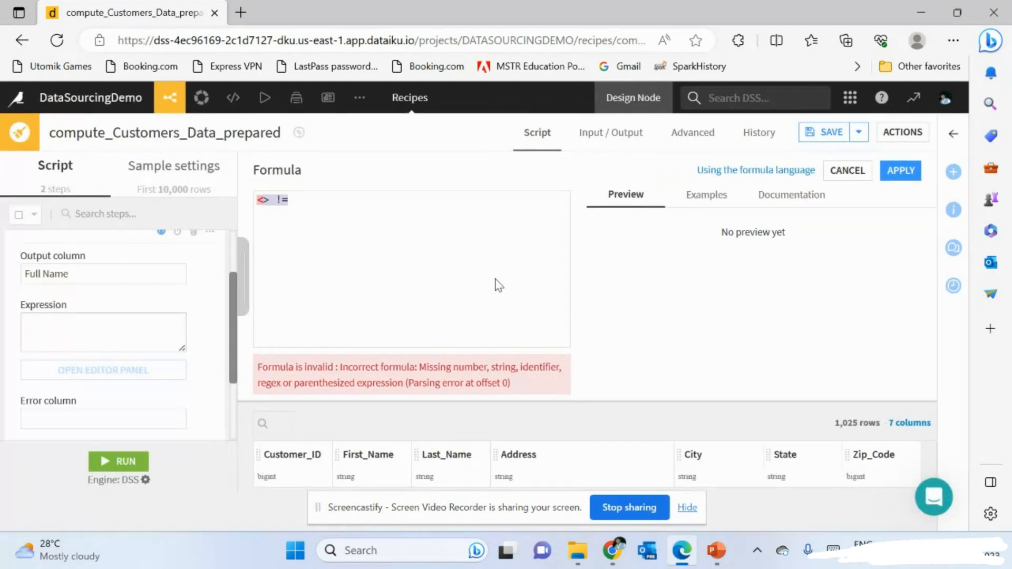
{"action": "key", "text": "BackSpace"}
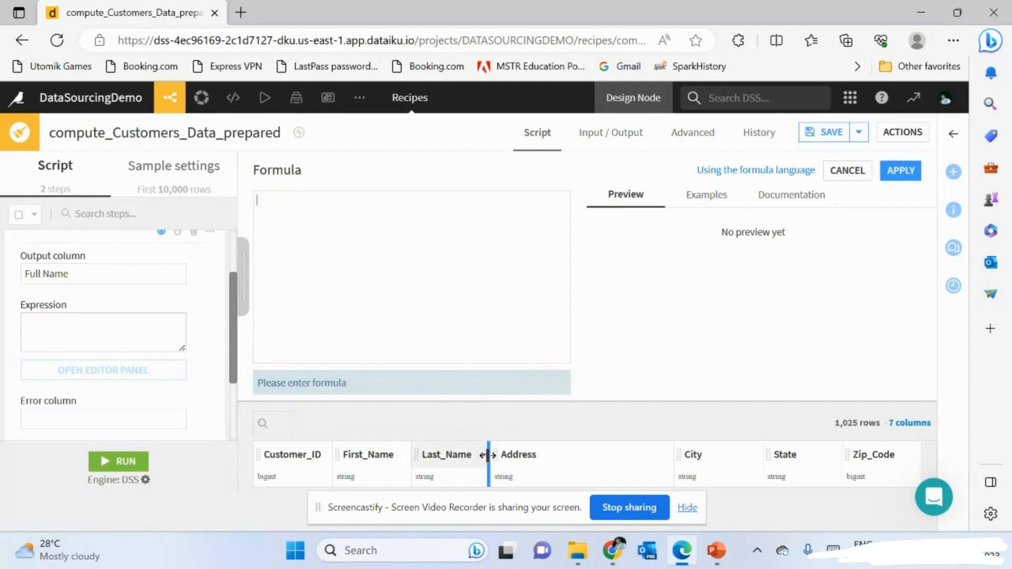
{"action": "type", "text": "First_Name"}
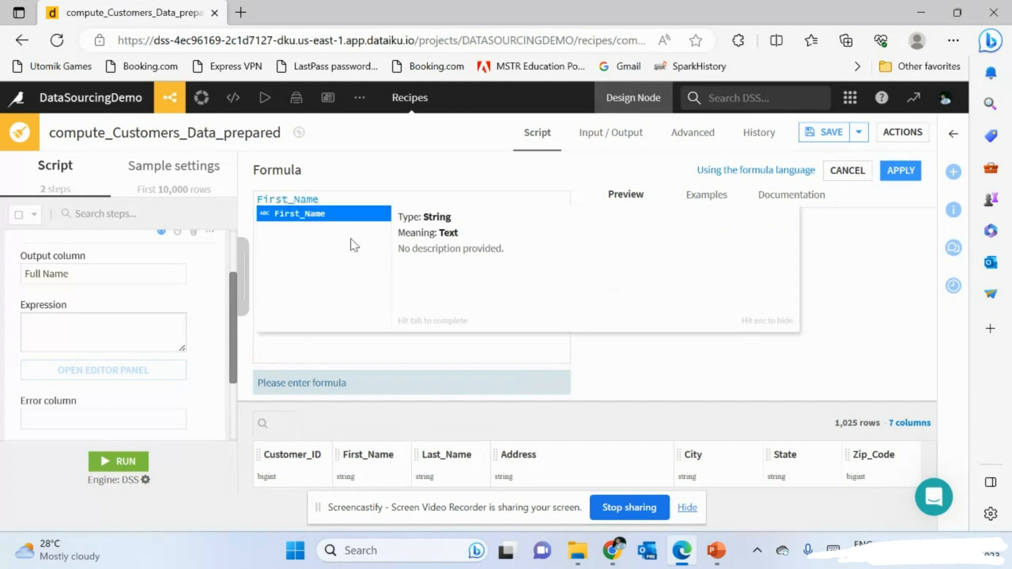
{"action": "key", "text": "Escape"}
{"action": "type", "text": "+\" \""}
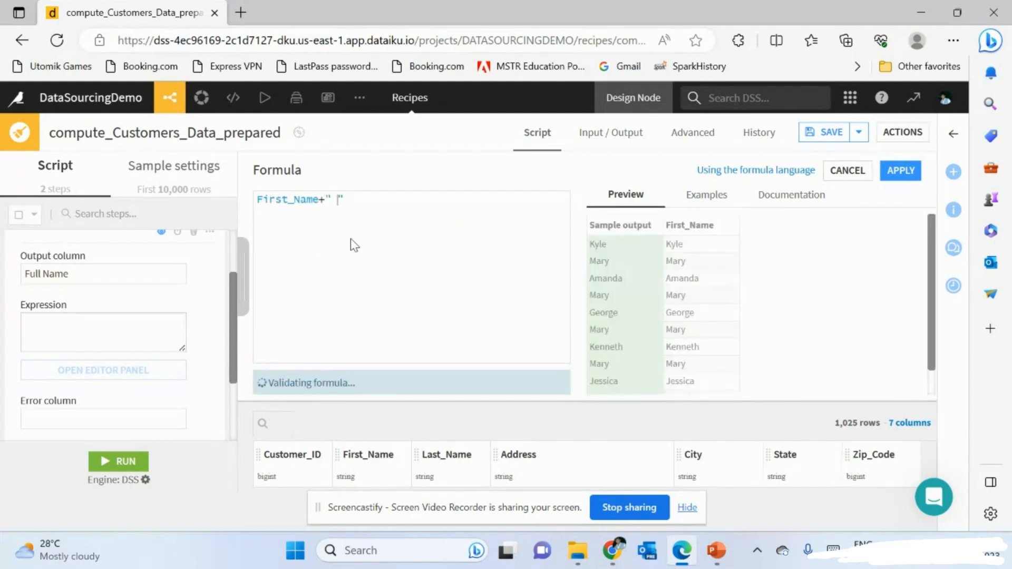
{"action": "type", "text": "+Last"}
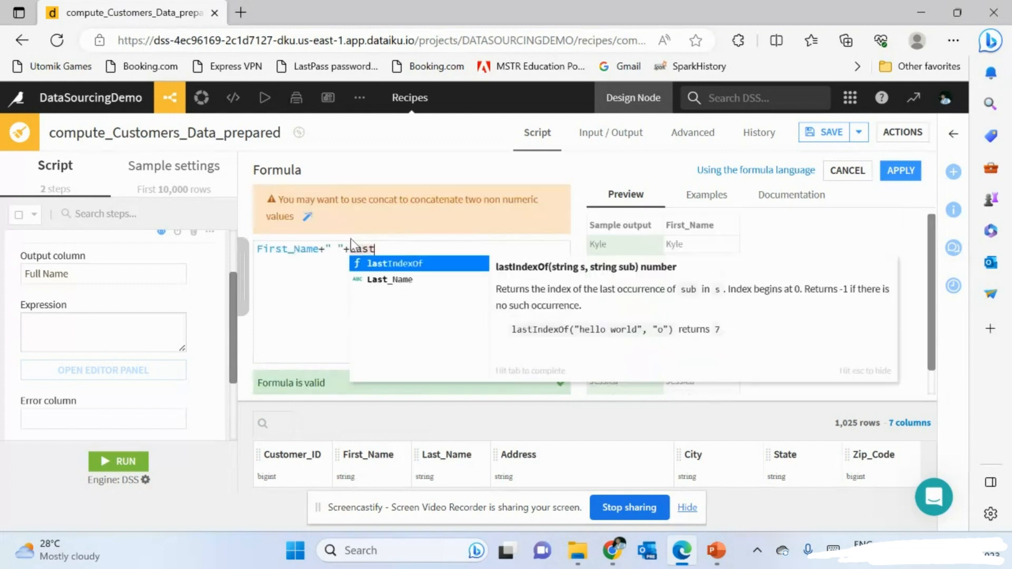
{"action": "type", "text": "_Name"}
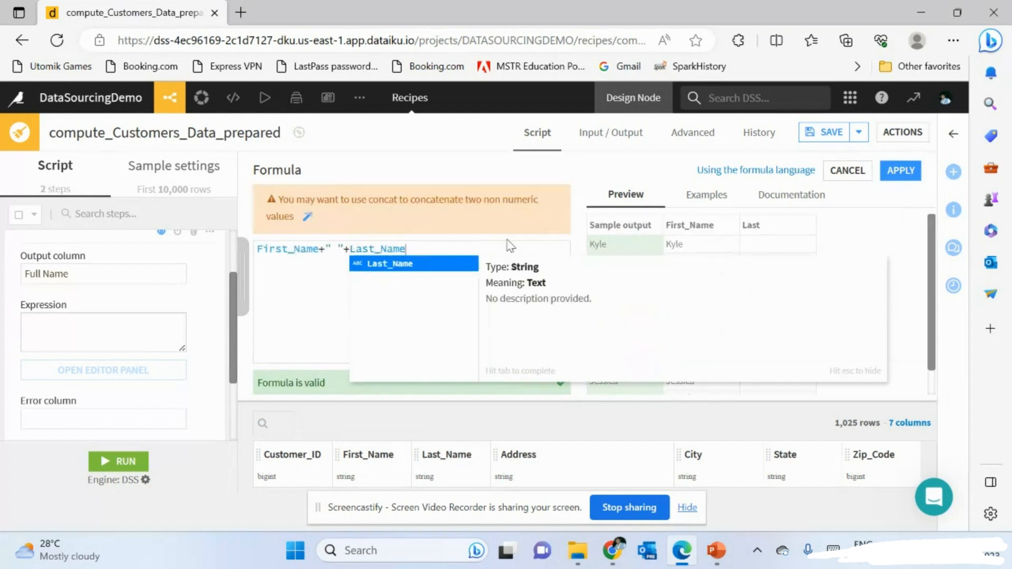
{"action": "key", "text": "Tab"}
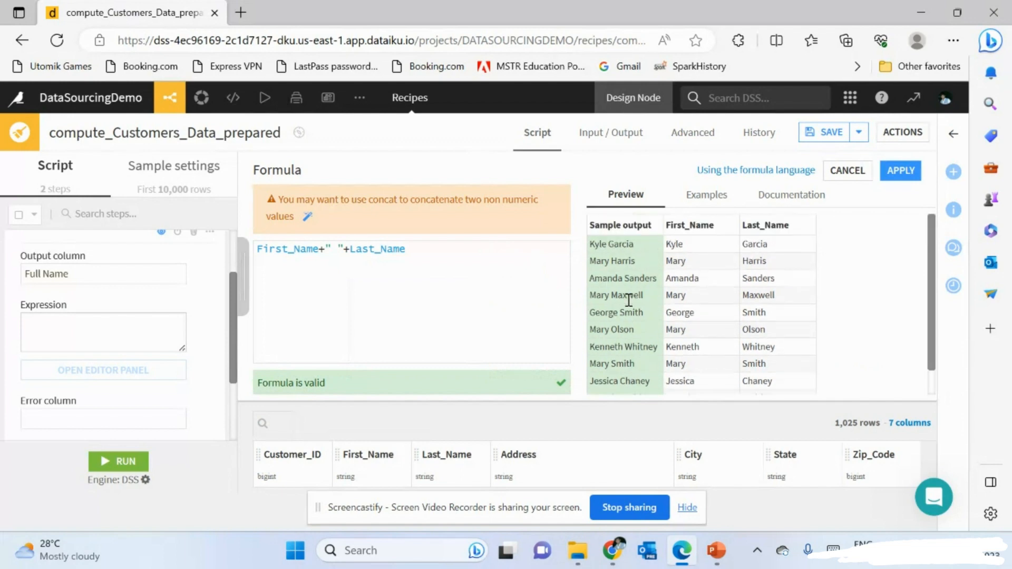
{"action": "scroll", "coordinate": [327, 199], "scroll_direction": "up", "scroll_amount": 3}
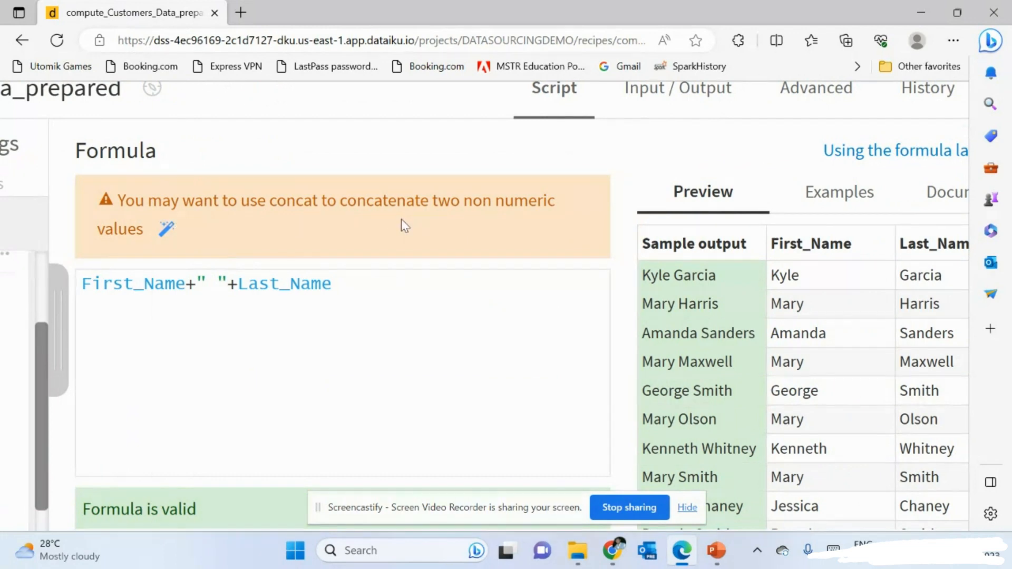
{"action": "scroll", "coordinate": [696, 393], "scroll_direction": "right", "scroll_amount": 3}
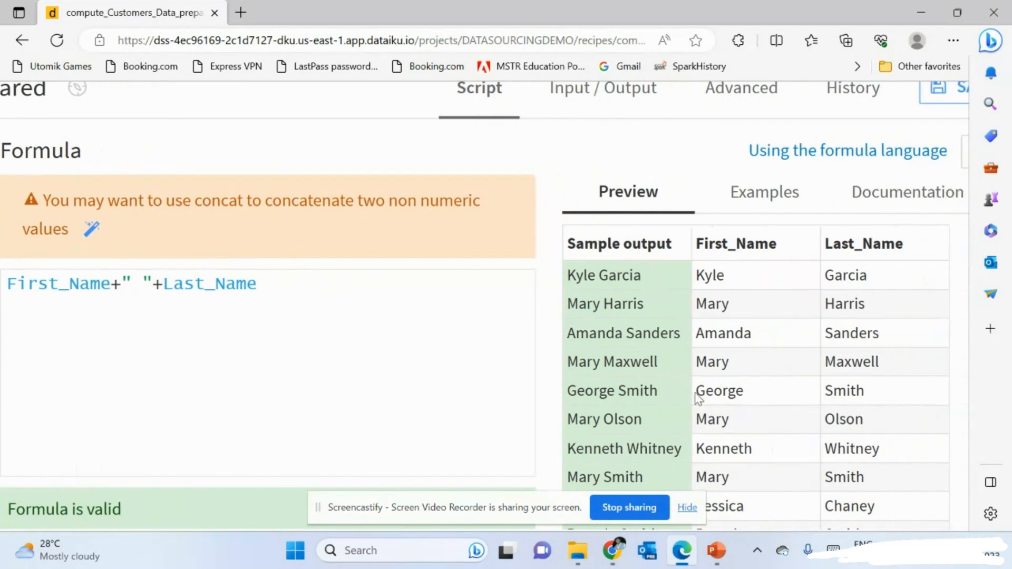
{"action": "scroll", "coordinate": [695, 394], "scroll_direction": "left", "scroll_amount": 2}
{"action": "scroll", "coordinate": [696, 393], "scroll_direction": "down", "scroll_amount": 3}
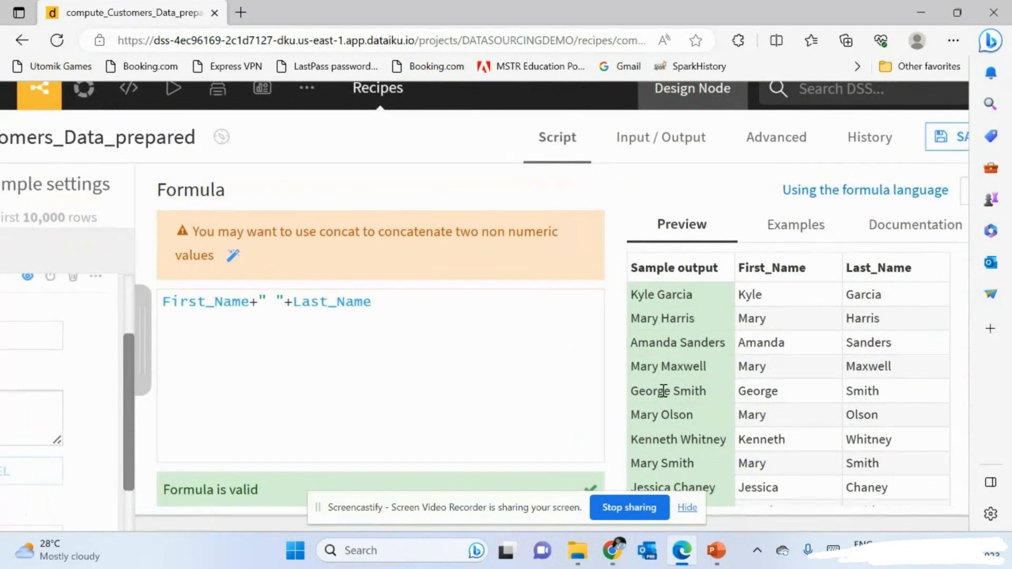
{"action": "scroll", "coordinate": [488, 385], "scroll_direction": "right", "scroll_amount": 1}
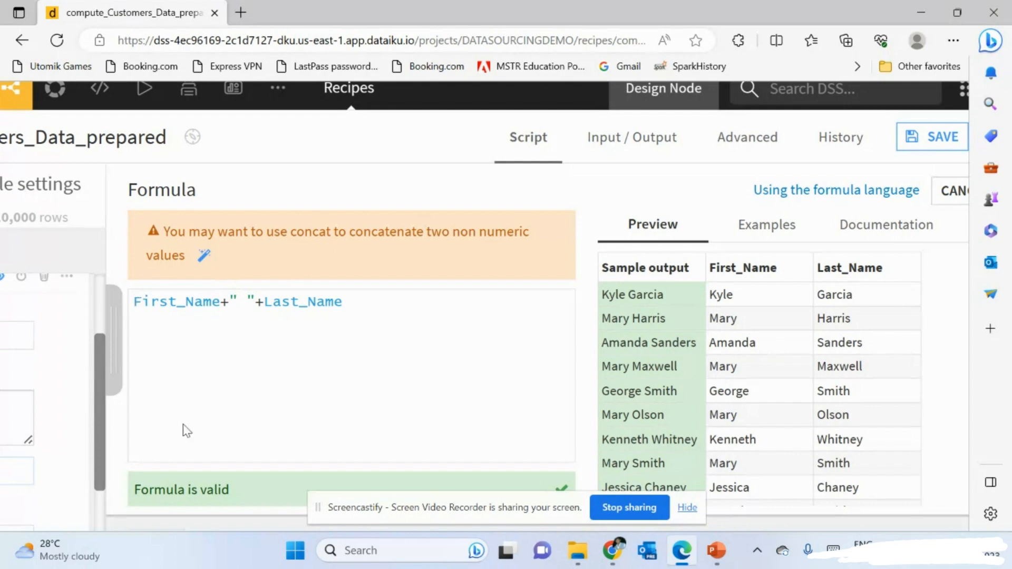
- Replace the plus-based formula with concat(First_Name," ",Last_Name) and confirm it still validates
{"action": "double_click", "coordinate": [243, 300]}
{"action": "key", "text": "shift+Home"}
{"action": "key", "text": "Delete"}
{"action": "key", "text": "Delete"}
{"action": "key", "text": "Delete"}
{"action": "key", "text": "Delete"}
{"action": "key", "text": "Delete"}
{"action": "key", "text": "Delete"}
{"action": "key", "text": "Delete"}
{"action": "key", "text": "Delete"}
{"action": "key", "text": "Delete"}
{"action": "key", "text": "Delete"}
{"action": "key", "text": "Delete"}
{"action": "key", "text": "Delete"}
{"action": "key", "text": "Delete"}
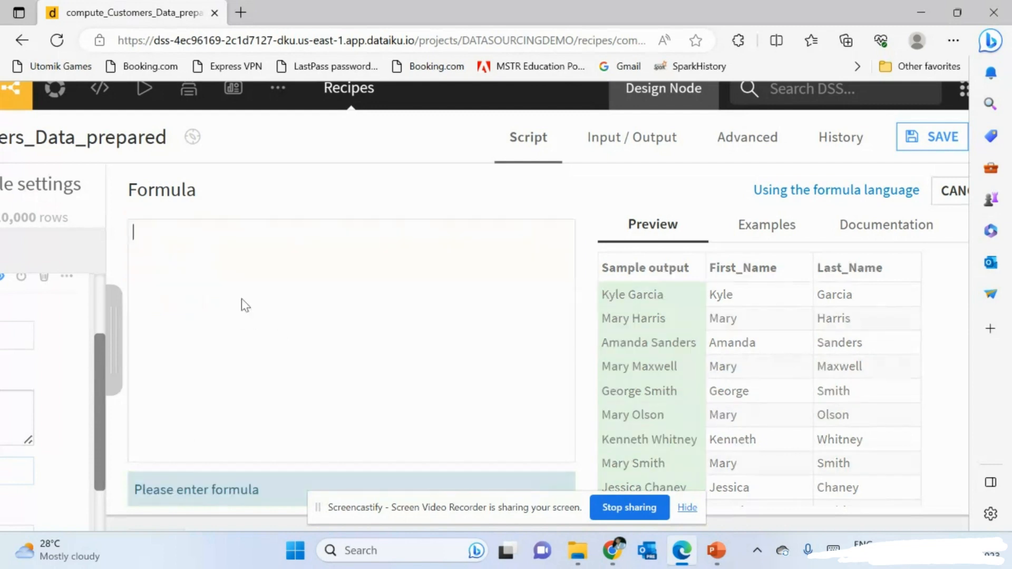
{"action": "type", "text": "conc"}
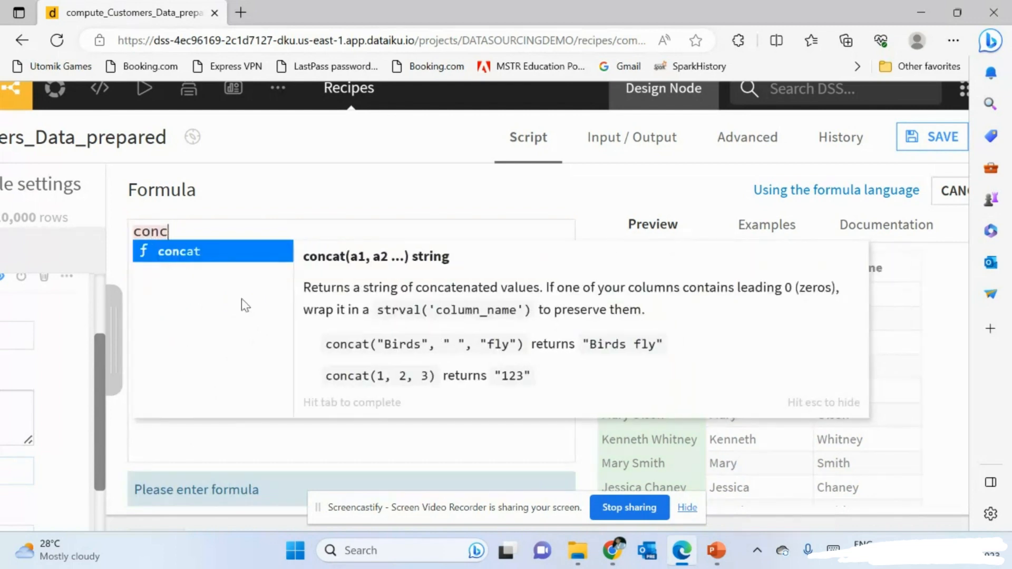
{"action": "left_click", "coordinate": [182, 252]}
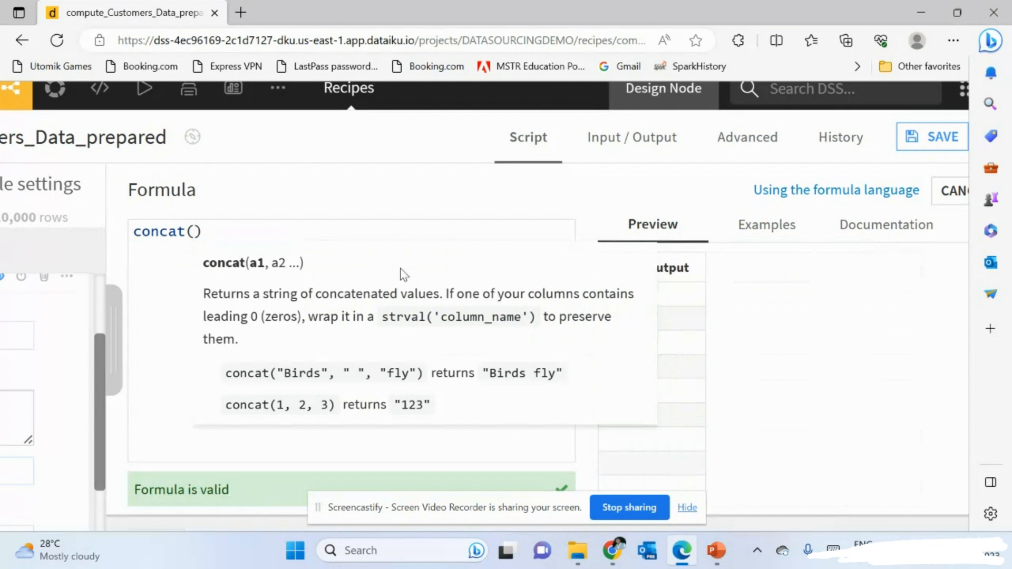
{"action": "type", "text": "fir"}
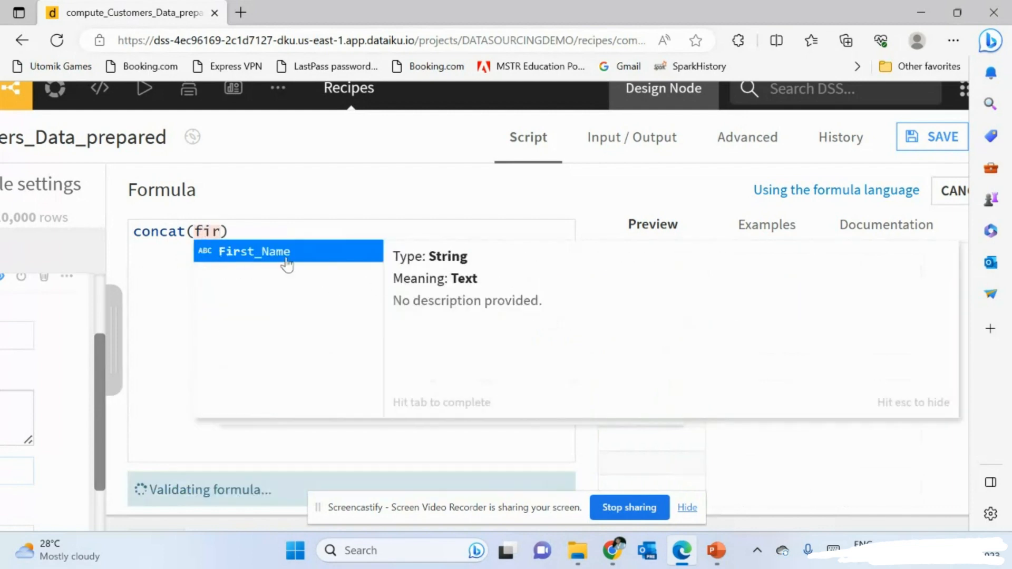
{"action": "left_click", "coordinate": [287, 253]}
{"action": "type", "text": ","}
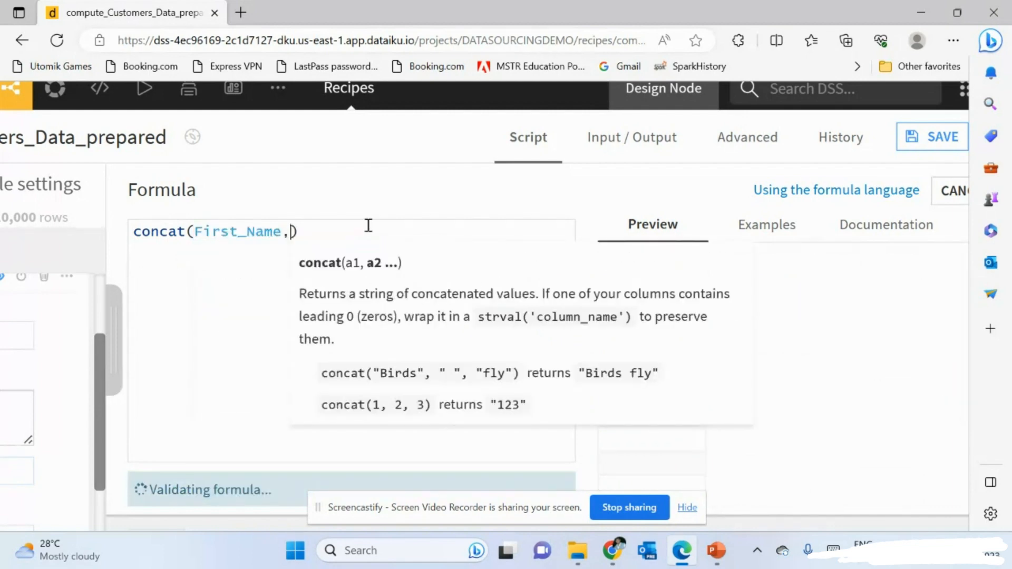
{"action": "type", "text": "\" \""}
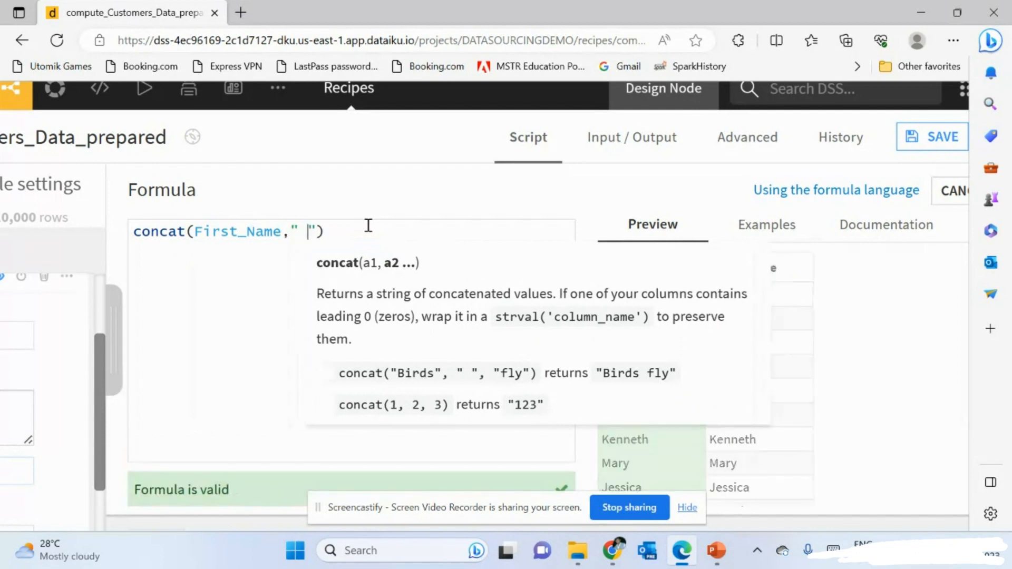
{"action": "type", "text": ",l"}
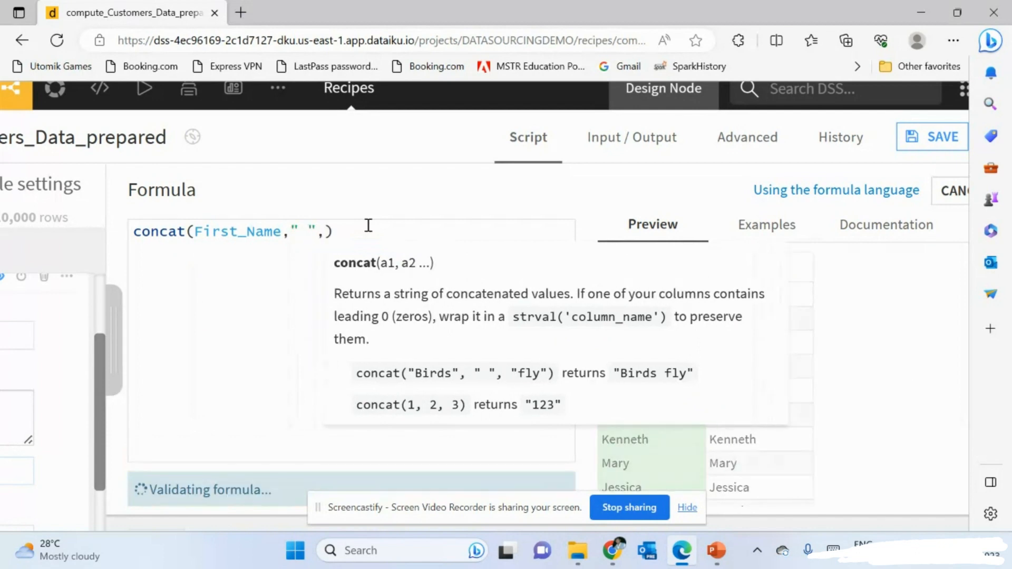
{"action": "type", "text": "ast"}
{"action": "left_click", "coordinate": [389, 278]}
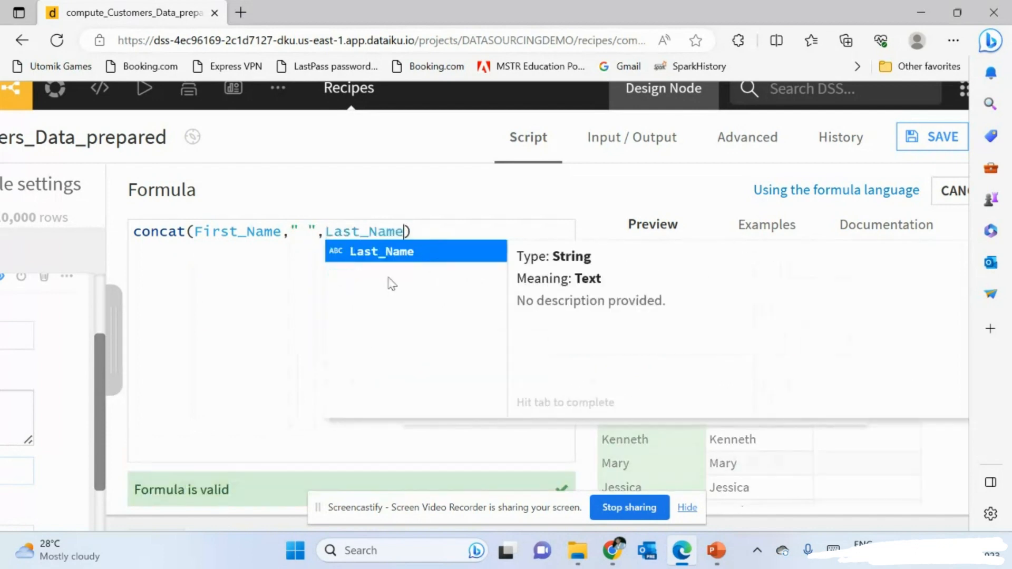
{"action": "left_click", "coordinate": [435, 228]}
{"action": "scroll", "coordinate": [434, 228], "scroll_direction": "down", "scroll_amount": 3}
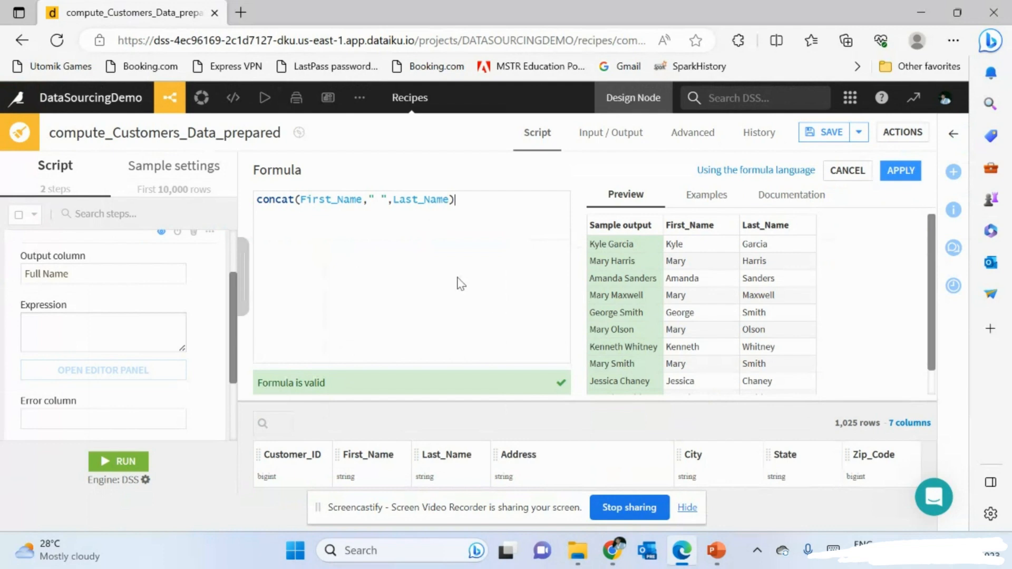
{"action": "scroll", "coordinate": [145, 290], "scroll_direction": "down", "scroll_amount": 2}
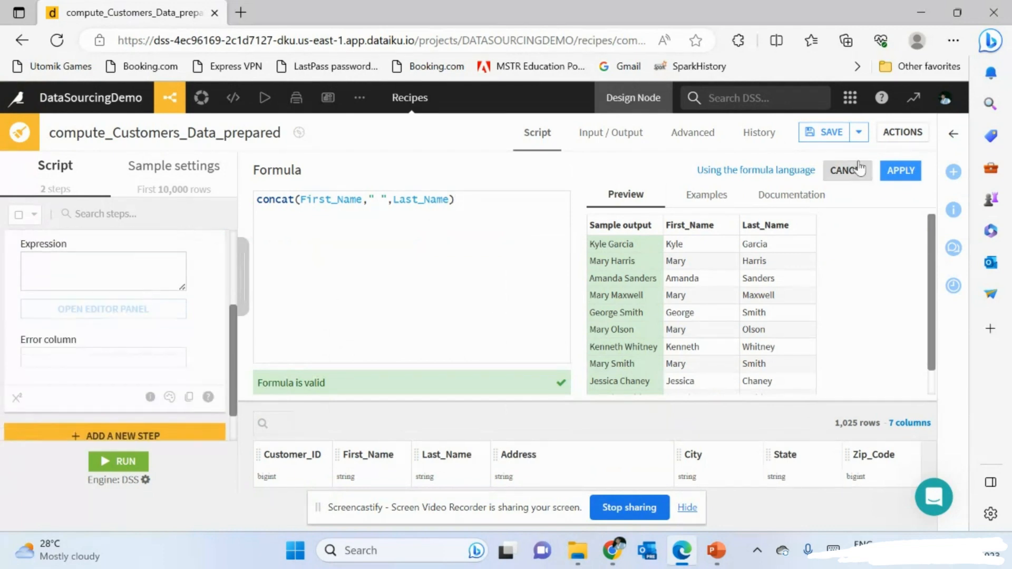
- Apply the concat formula as the 'Create column Full Name with formula' step and collapse its card
{"action": "left_click", "coordinate": [903, 176]}
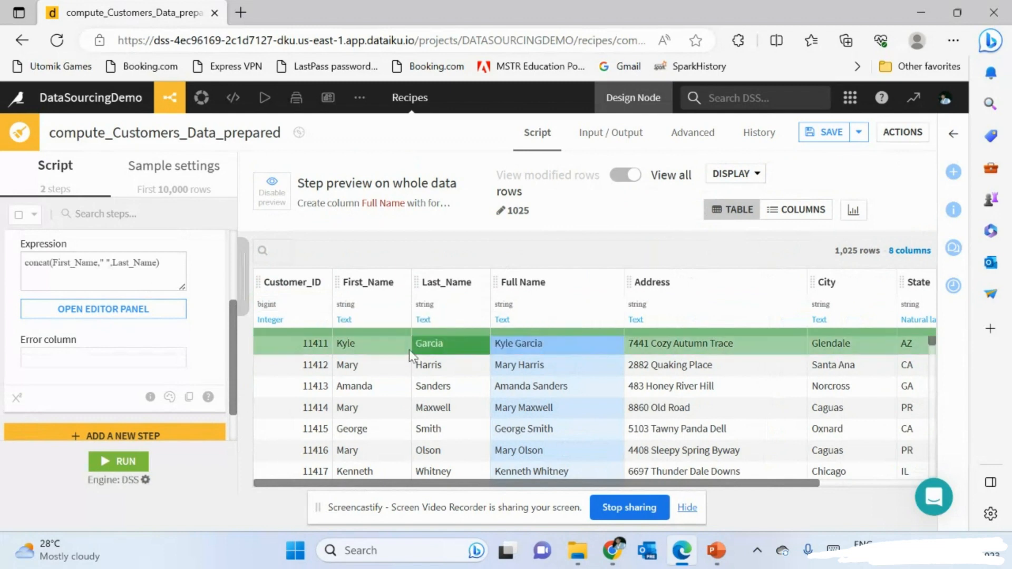
{"action": "scroll", "coordinate": [166, 383], "scroll_direction": "up", "scroll_amount": 1}
{"action": "scroll", "coordinate": [166, 384], "scroll_direction": "up", "scroll_amount": 2}
{"action": "left_click", "coordinate": [103, 303]}
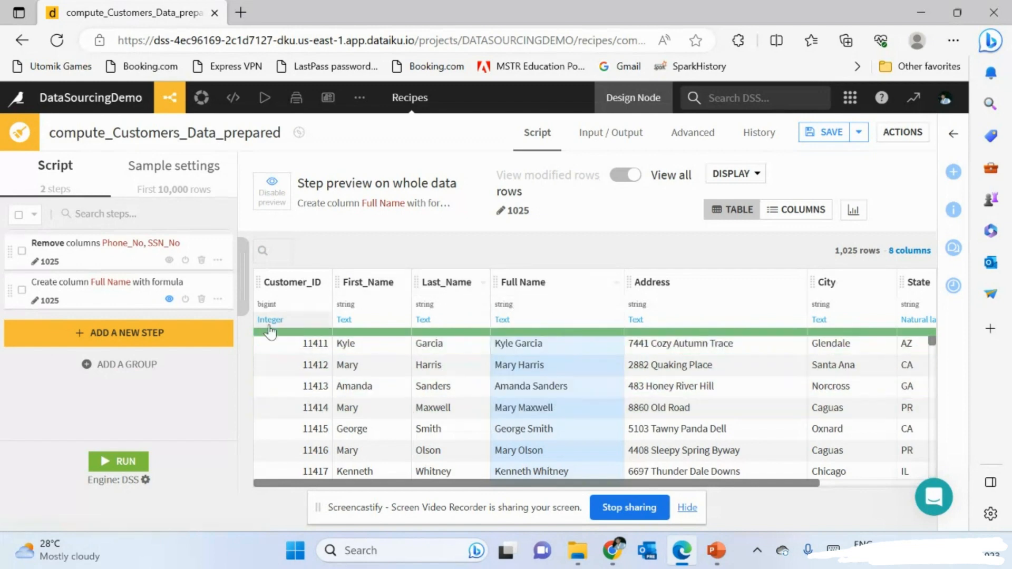
- Delete the Last_Name and First_Name columns and collapse the resulting removal step
{"action": "left_click", "coordinate": [482, 289]}
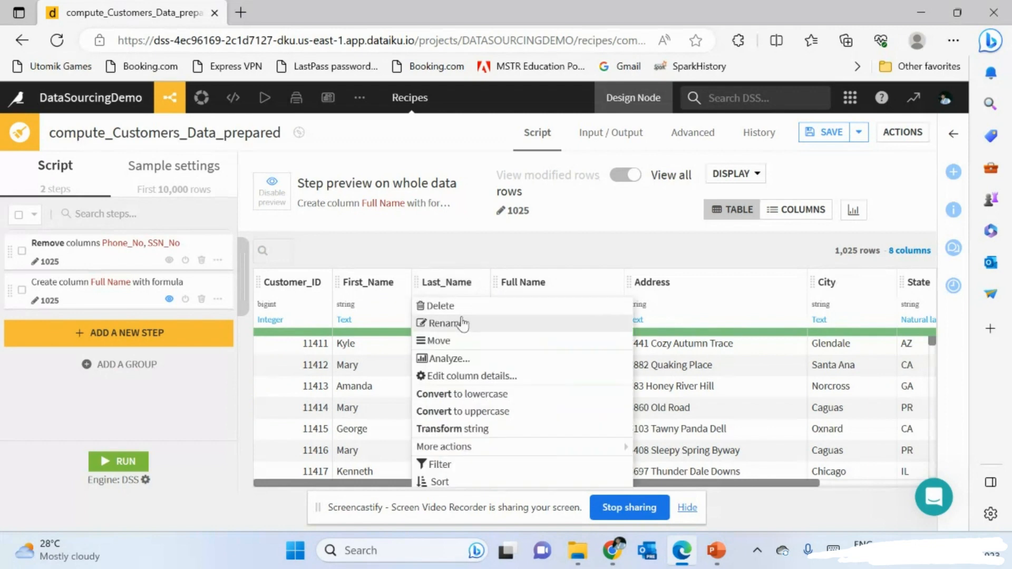
{"action": "left_click", "coordinate": [449, 307]}
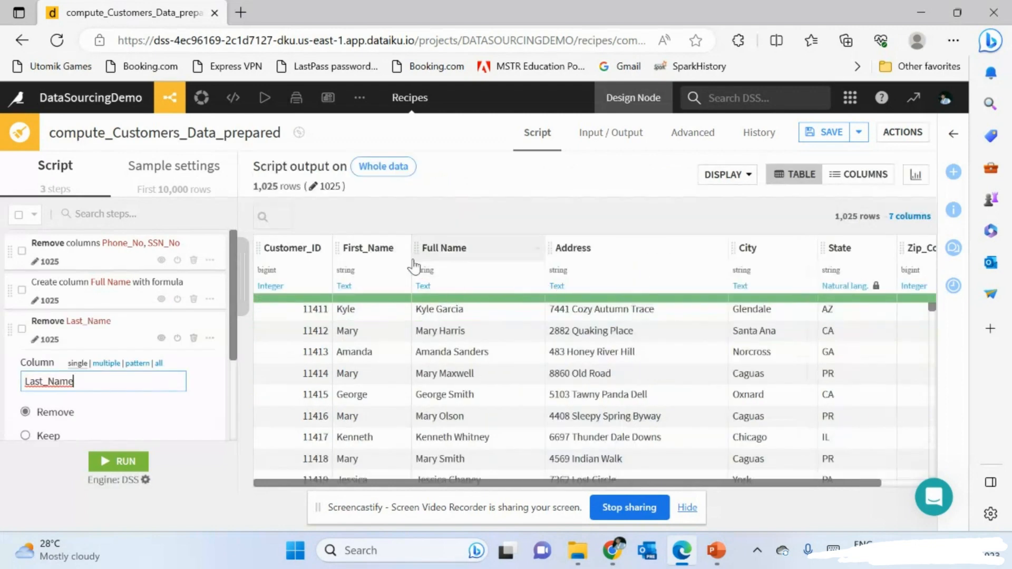
{"action": "left_click", "coordinate": [396, 265]}
{"action": "left_click", "coordinate": [389, 272]}
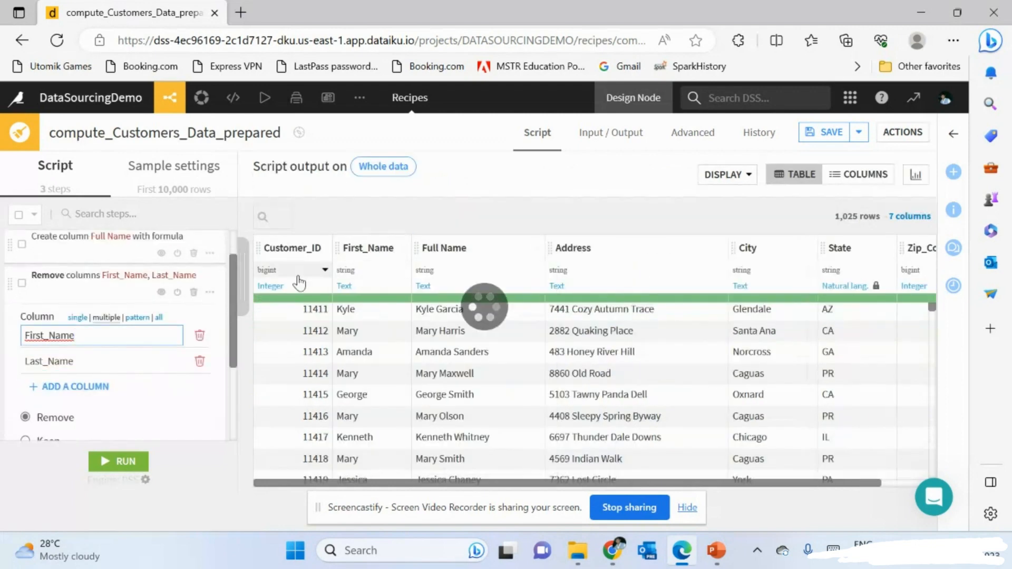
{"action": "left_click", "coordinate": [75, 290]}
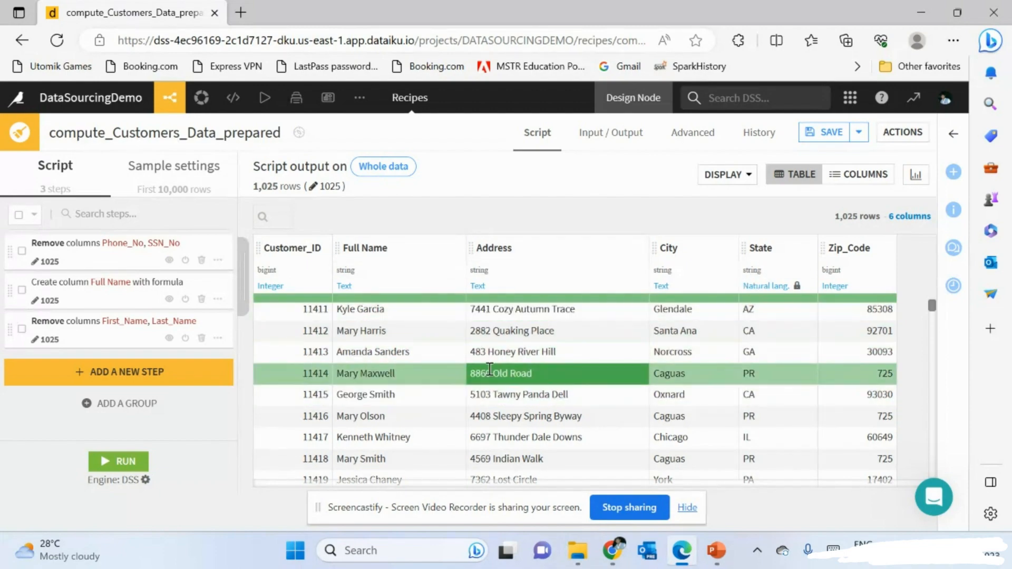
{"action": "scroll", "coordinate": [506, 373], "scroll_direction": "up", "scroll_amount": 5}
{"action": "scroll", "coordinate": [490, 369], "scroll_direction": "up", "scroll_amount": 5}
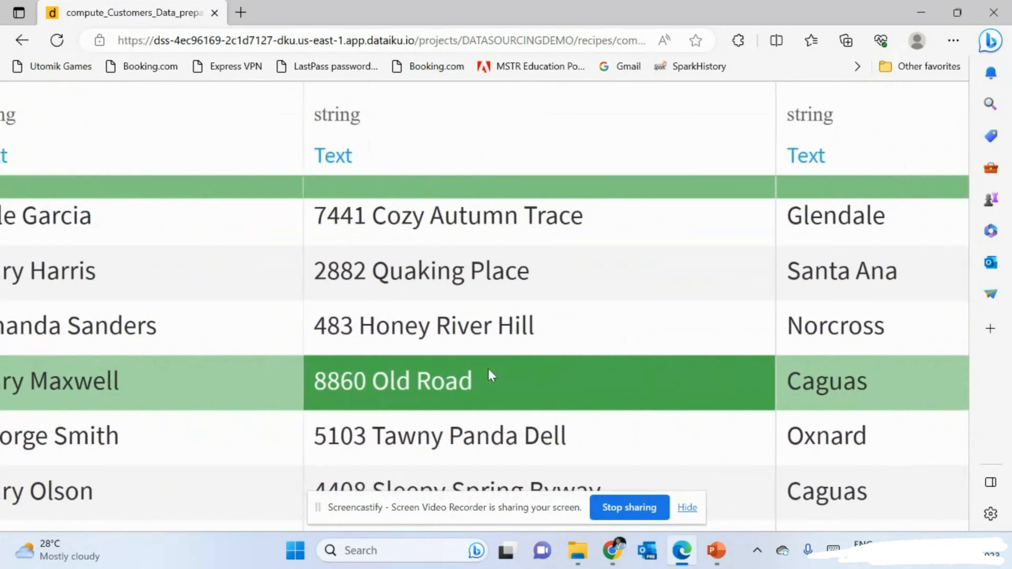
{"action": "scroll", "coordinate": [476, 406], "scroll_direction": "down", "scroll_amount": 3}
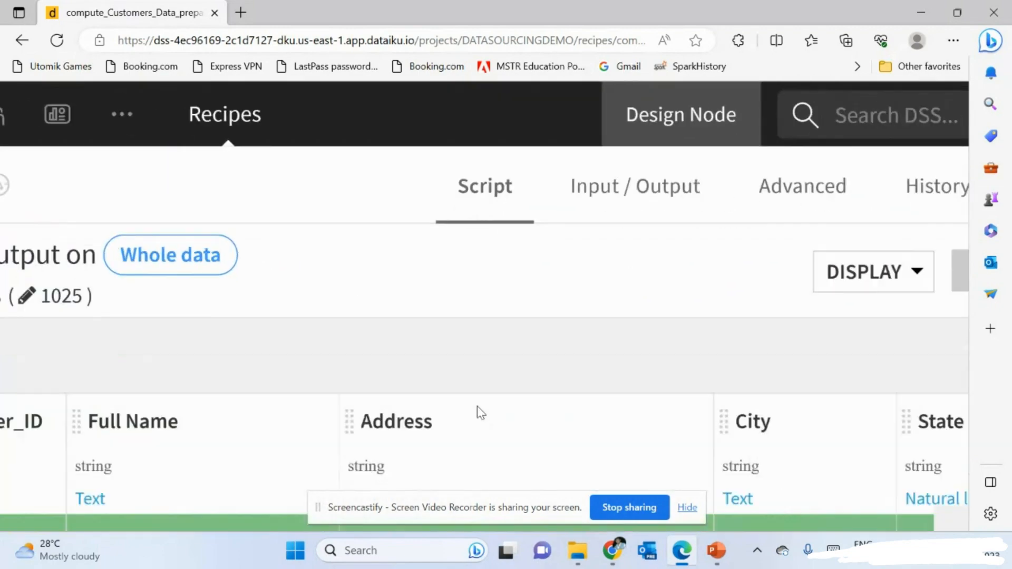
{"action": "scroll", "coordinate": [477, 406], "scroll_direction": "down", "scroll_amount": 5}
{"action": "scroll", "coordinate": [477, 406], "scroll_direction": "up", "scroll_amount": 2}
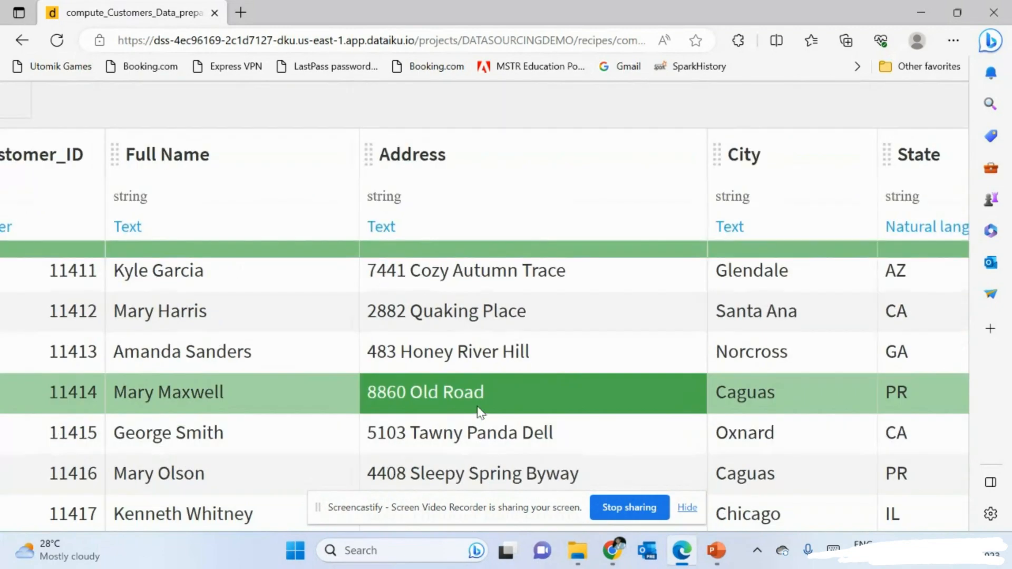
{"action": "scroll", "coordinate": [481, 320], "scroll_direction": "down", "scroll_amount": 3}
{"action": "scroll", "coordinate": [474, 270], "scroll_direction": "right", "scroll_amount": 2}
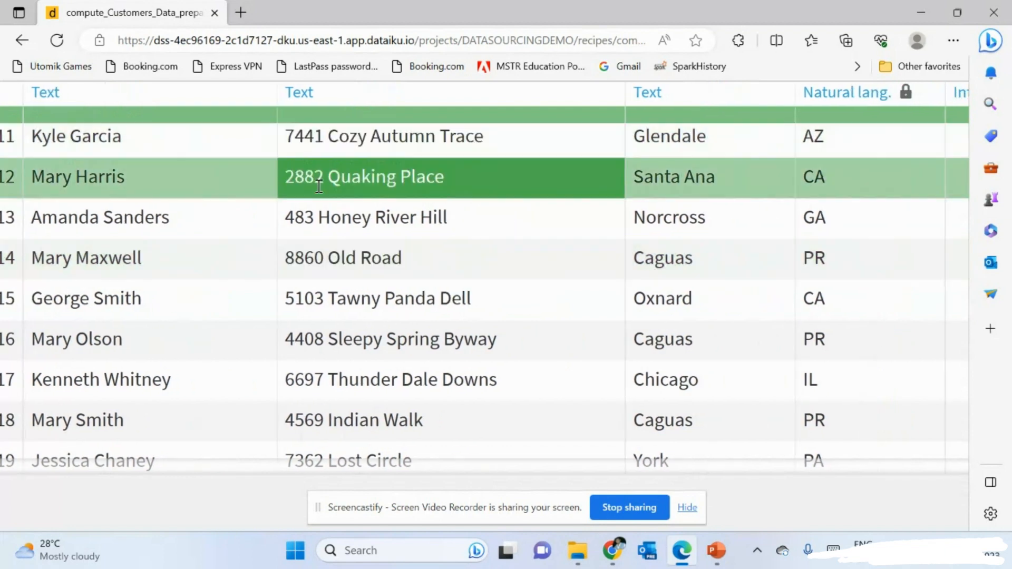
{"action": "scroll", "coordinate": [350, 287], "scroll_direction": "down", "scroll_amount": 1}
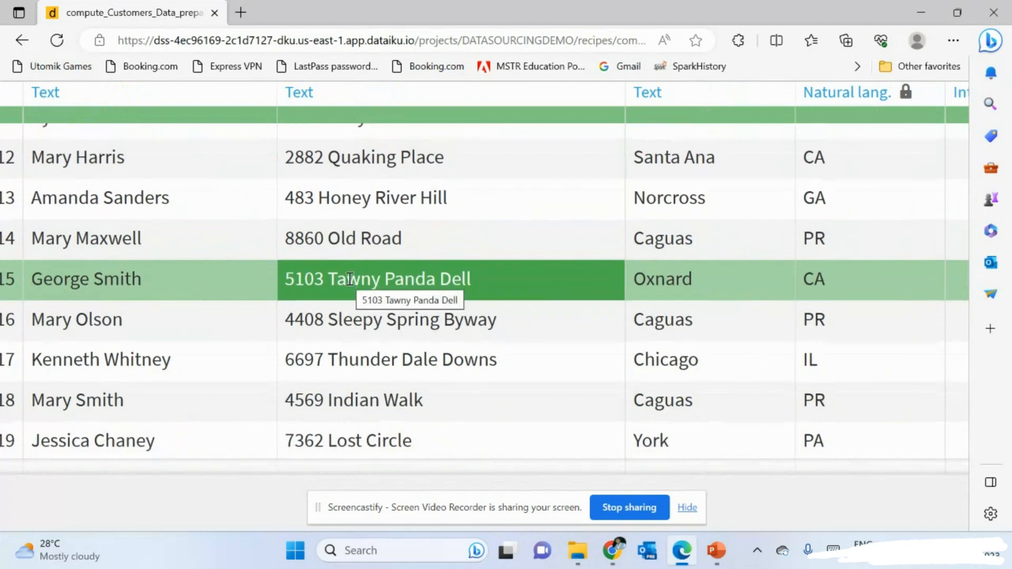
{"action": "scroll", "coordinate": [350, 280], "scroll_direction": "down", "scroll_amount": 2}
{"action": "scroll", "coordinate": [350, 282], "scroll_direction": "down", "scroll_amount": 3}
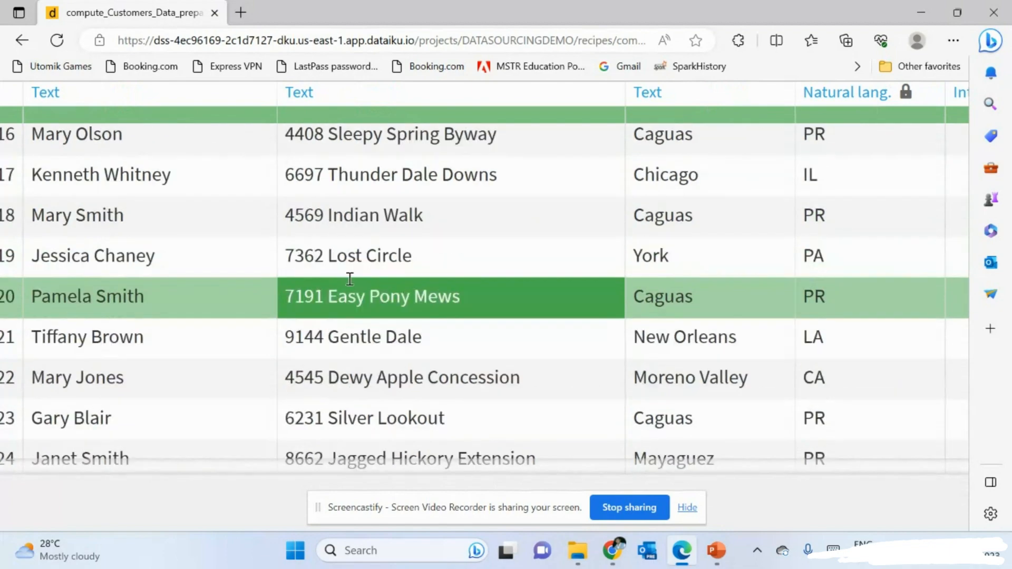
{"action": "scroll", "coordinate": [442, 100], "scroll_direction": "down", "scroll_amount": 3}
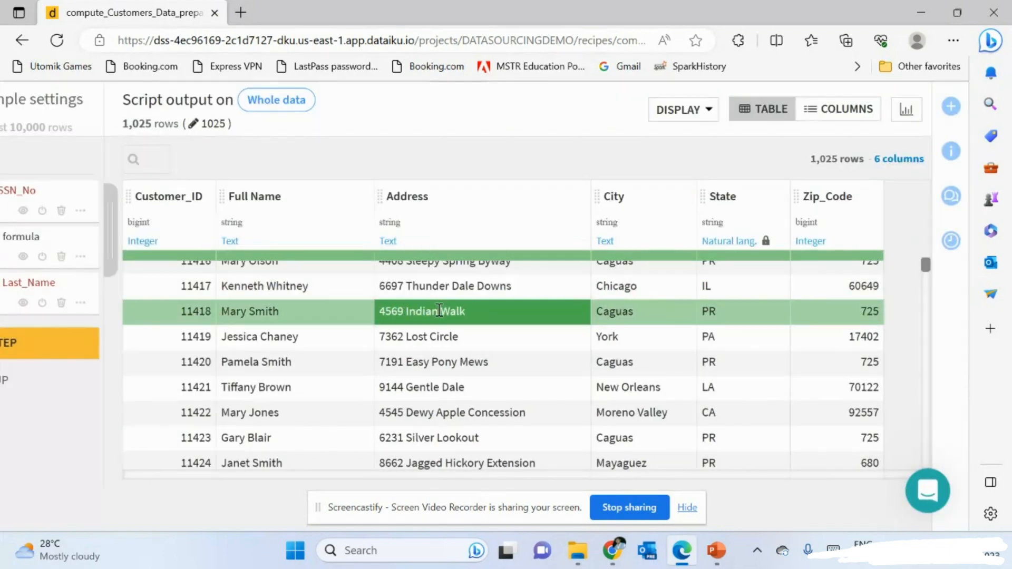
{"action": "scroll", "coordinate": [408, 320], "scroll_direction": "down", "scroll_amount": 5}
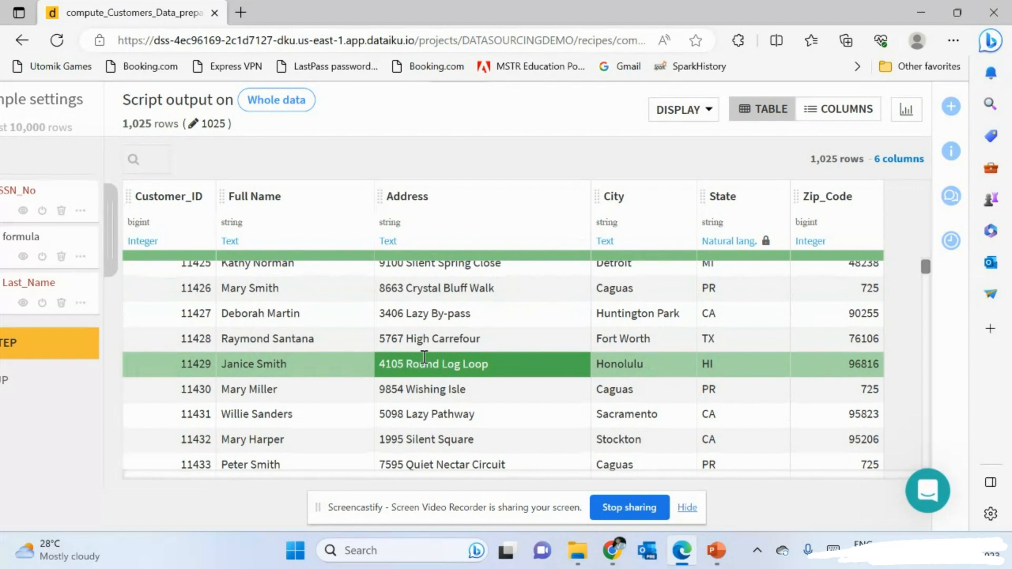
{"action": "scroll", "coordinate": [422, 357], "scroll_direction": "down", "scroll_amount": 10}
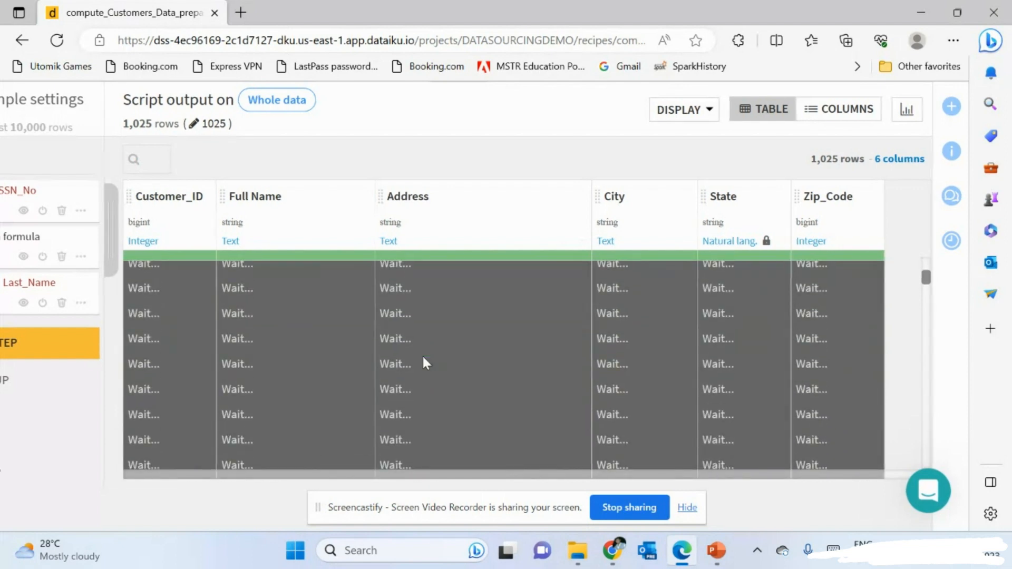
{"action": "scroll", "coordinate": [327, 210], "scroll_direction": "down", "scroll_amount": 1}
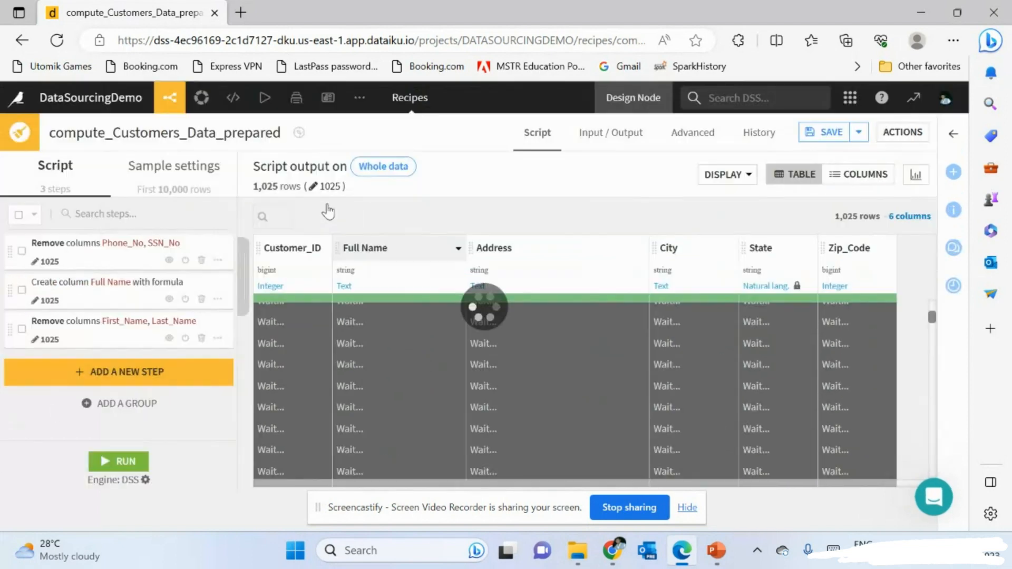
{"action": "scroll", "coordinate": [369, 407], "scroll_direction": "up", "scroll_amount": 5}
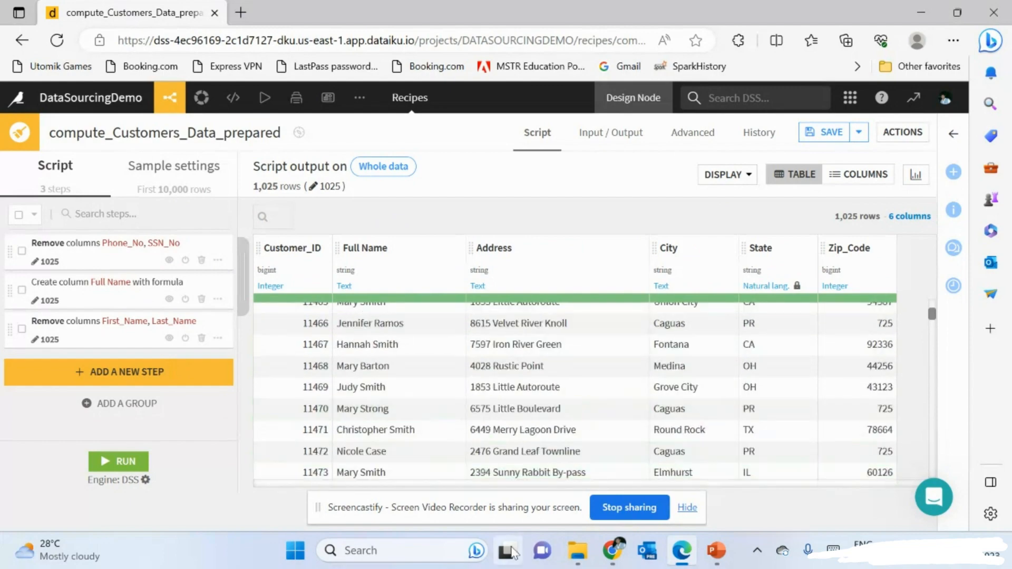
{"action": "mouse_move", "coordinate": [496, 567]}
{"action": "scroll", "coordinate": [441, 358], "scroll_direction": "up", "scroll_amount": 15}
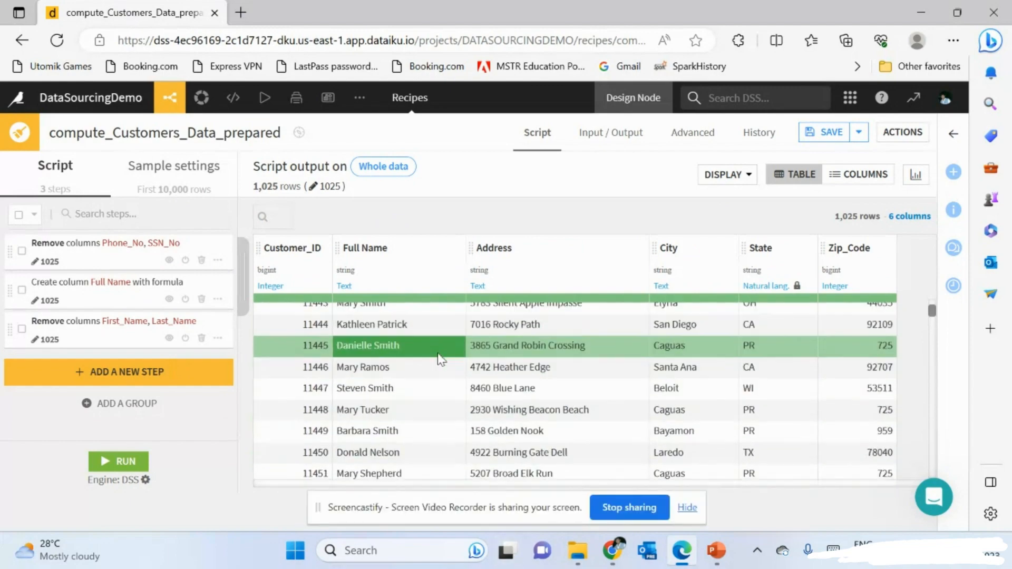
{"action": "scroll", "coordinate": [441, 358], "scroll_direction": "up", "scroll_amount": 1}
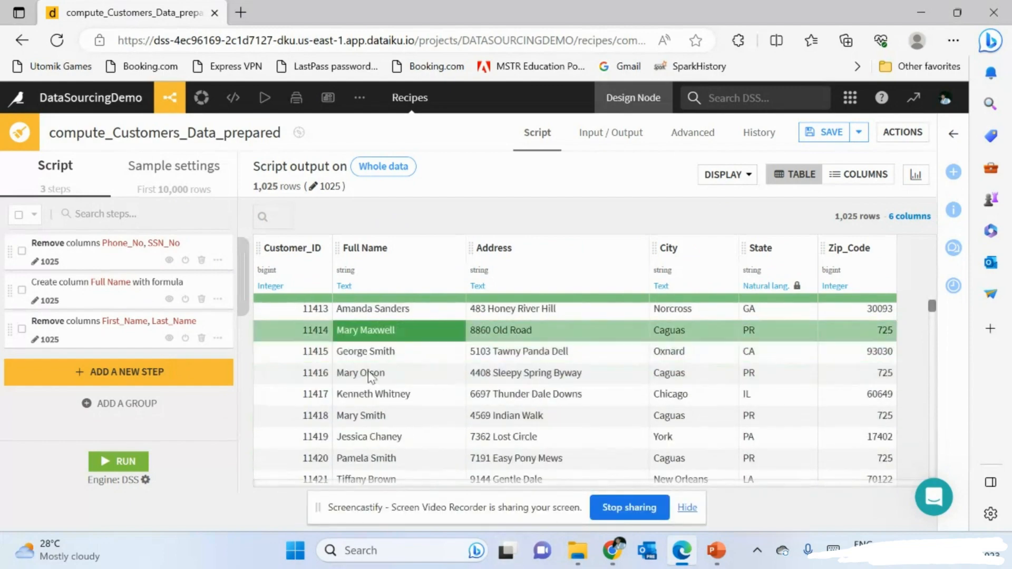
{"action": "left_click", "coordinate": [154, 376]}
- Search 'regul' and add an Extract with regular expression step to the script
{"action": "double_click", "coordinate": [276, 211]}
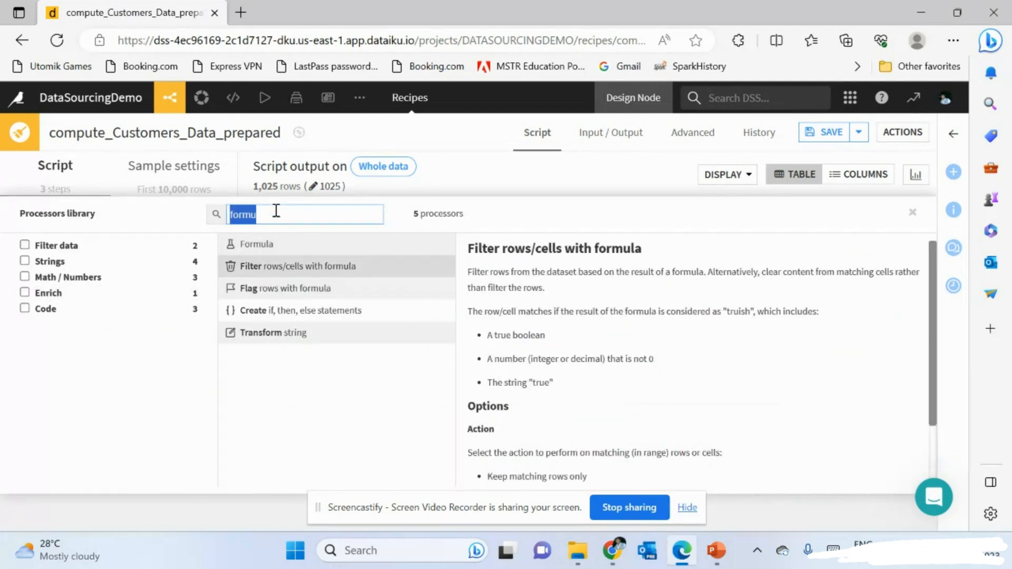
{"action": "type", "text": "regul"}
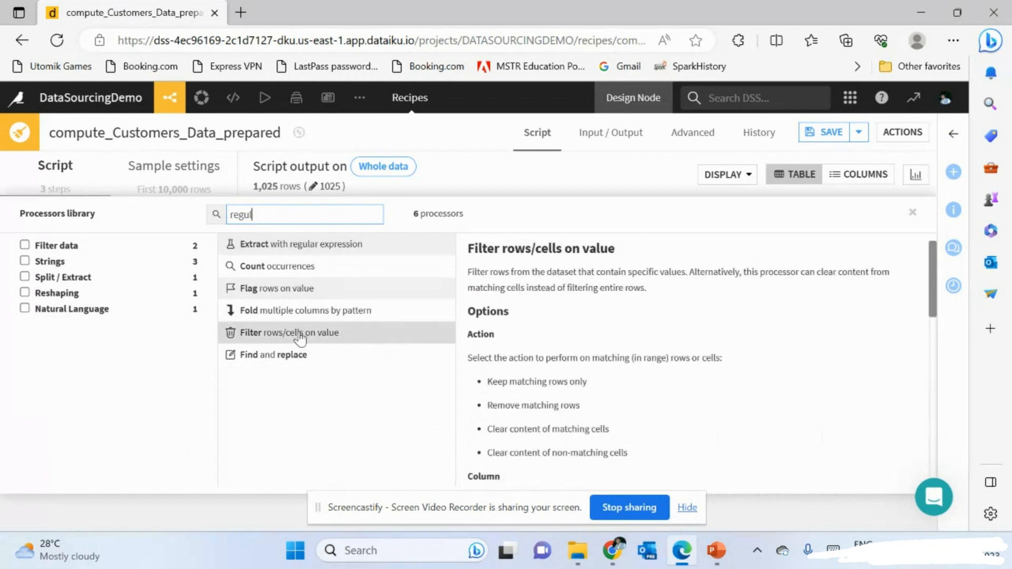
{"action": "left_click", "coordinate": [366, 244]}
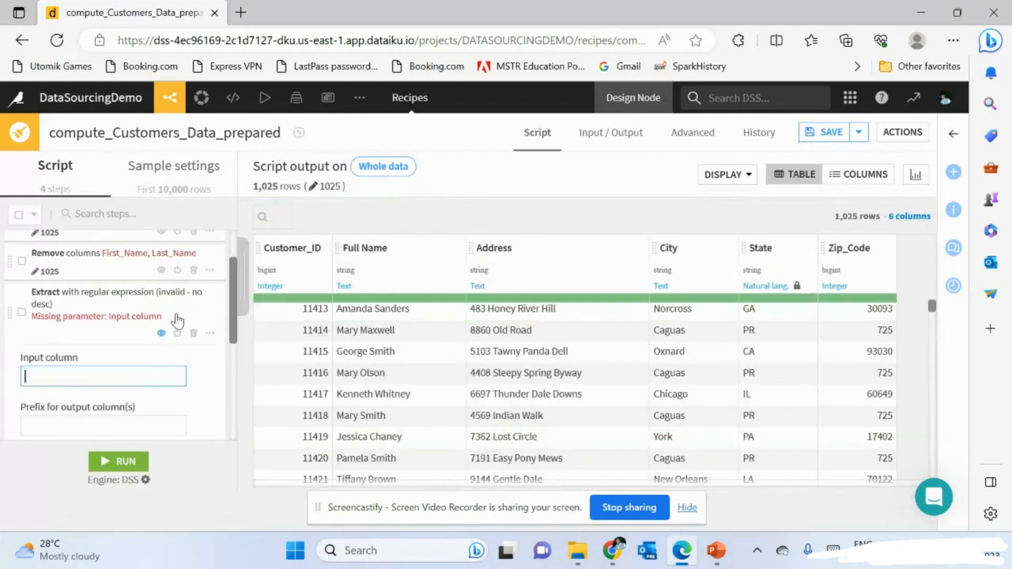
{"action": "scroll", "coordinate": [163, 362], "scroll_direction": "down", "scroll_amount": 1}
{"action": "scroll", "coordinate": [601, 400], "scroll_direction": "down", "scroll_amount": 2}
- Set the extraction's input column to Address and its output prefix to Address_Code
{"action": "left_click", "coordinate": [147, 374]}
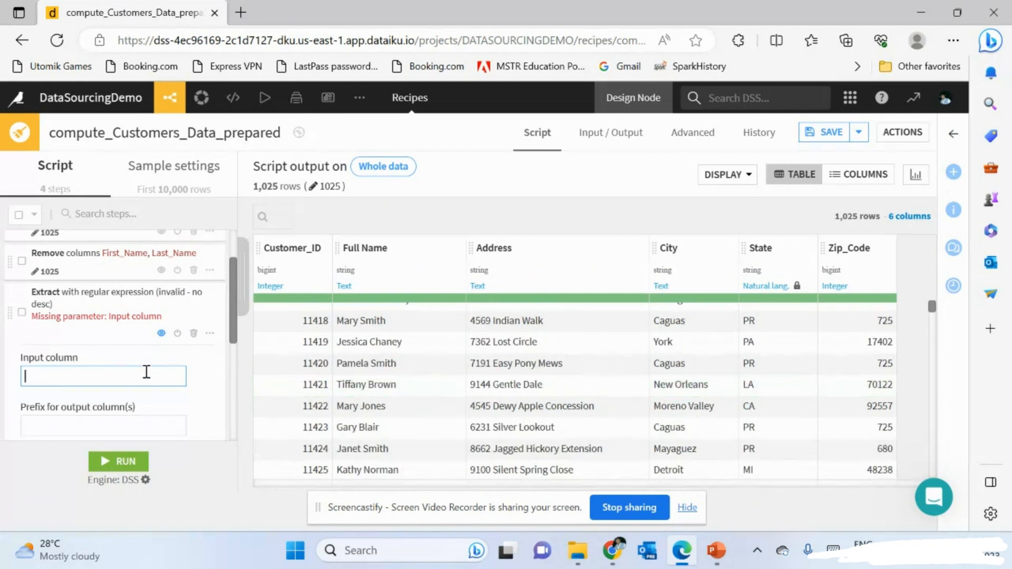
{"action": "type", "text": "adr"}
{"action": "type", "text": "r"}
{"action": "key", "text": "BackSpace"}
{"action": "key", "text": "BackSpace"}
{"action": "left_click", "coordinate": [75, 400]}
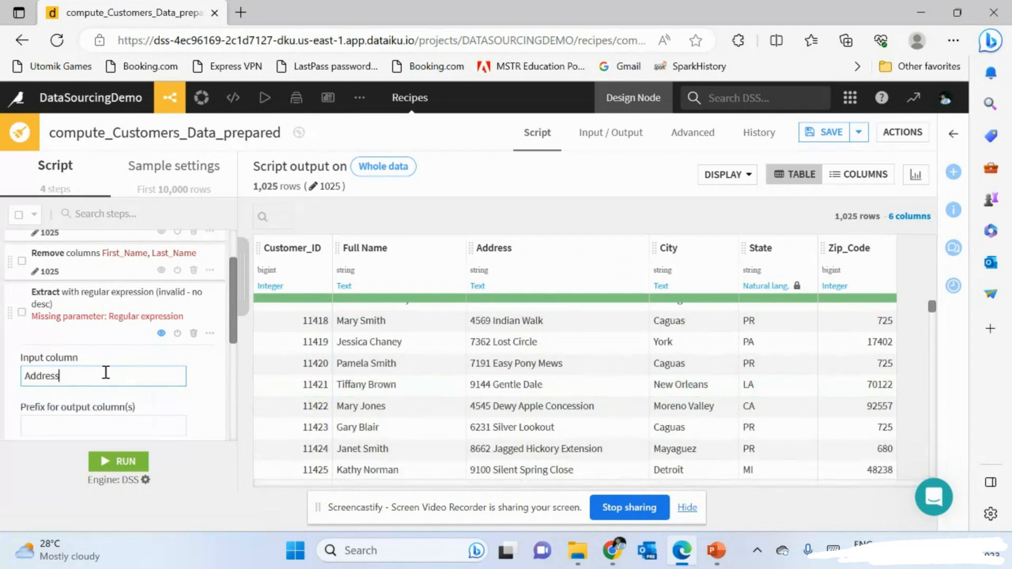
{"action": "scroll", "coordinate": [107, 369], "scroll_direction": "down", "scroll_amount": 2}
{"action": "left_click", "coordinate": [80, 322]}
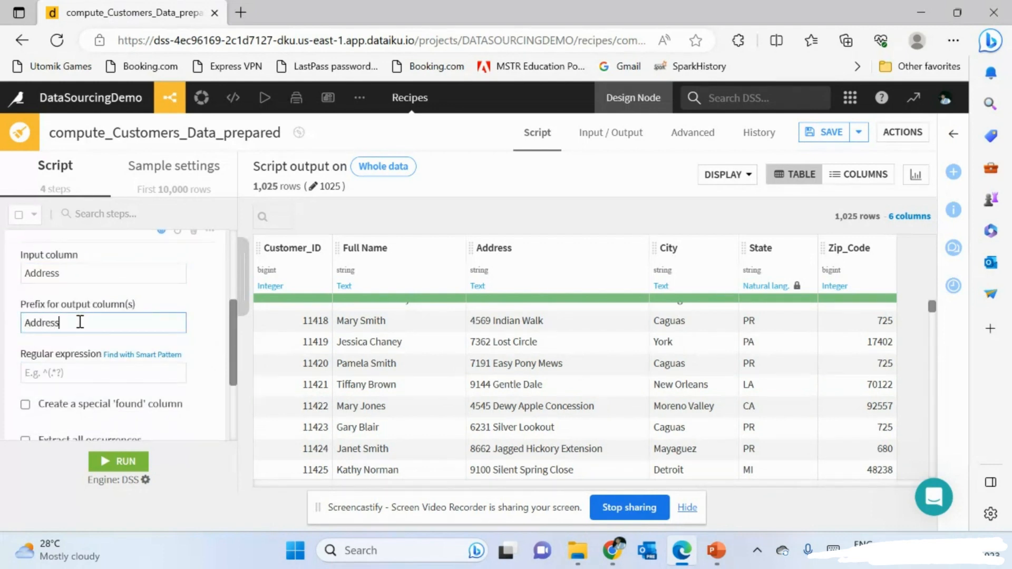
{"action": "left_click", "coordinate": [71, 372]}
{"action": "scroll", "coordinate": [128, 364], "scroll_direction": "down", "scroll_amount": 2}
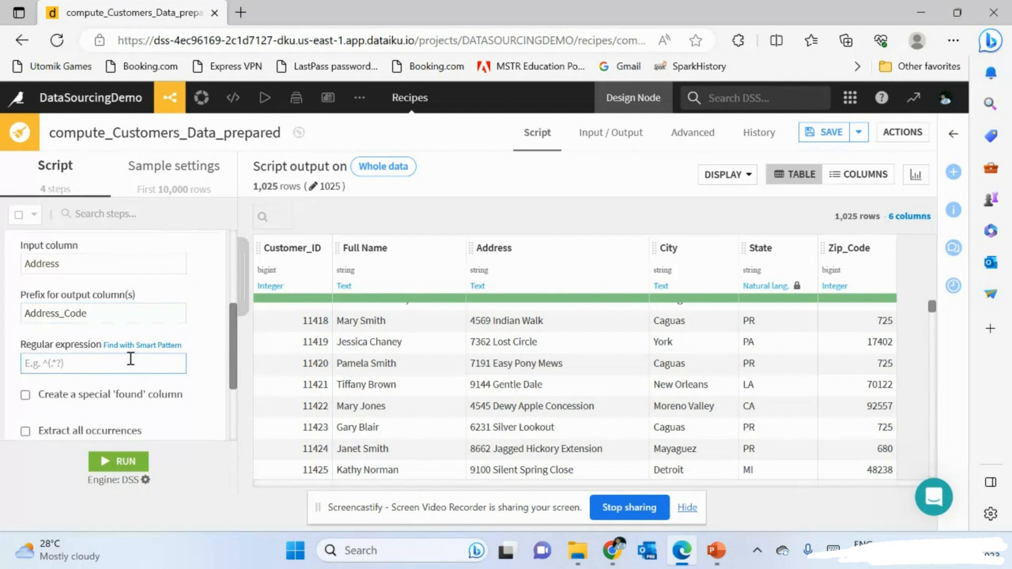
{"action": "scroll", "coordinate": [129, 364], "scroll_direction": "up", "scroll_amount": 5}
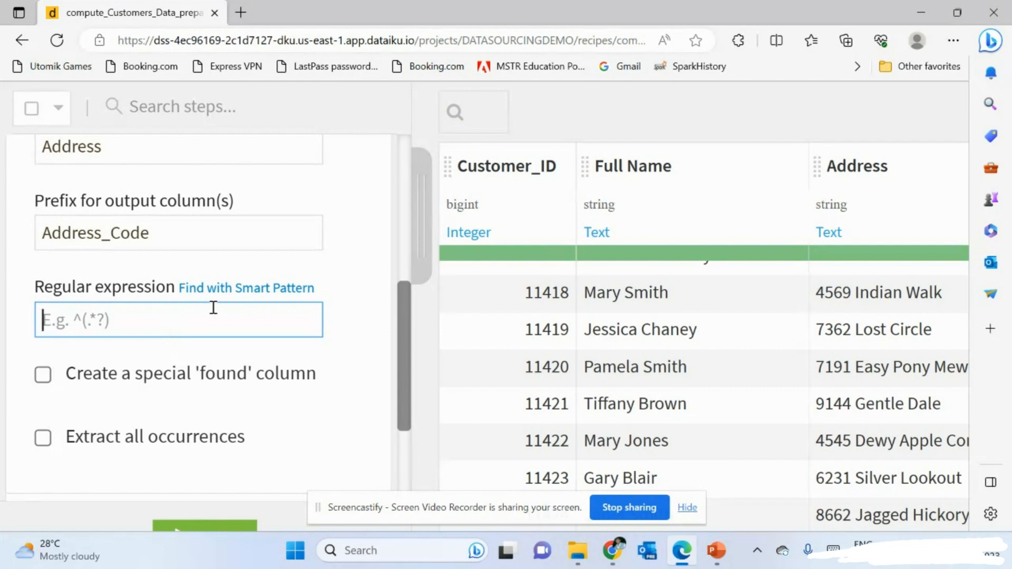
- In the Smart Pattern builder for Address, mark the house number 1987 as the part to extract
{"action": "left_click", "coordinate": [280, 293]}
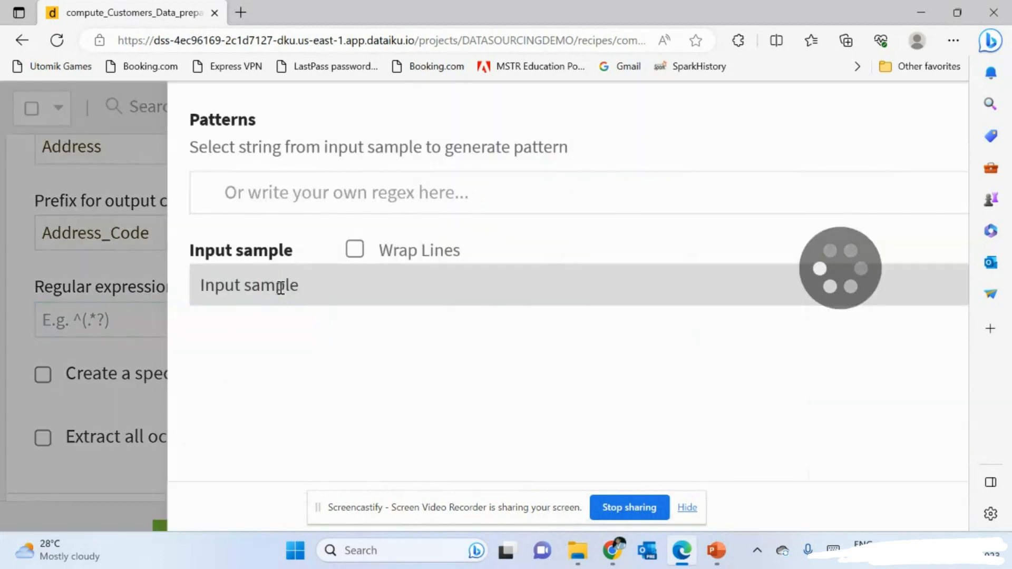
{"action": "key", "text": "ctrl+0"}
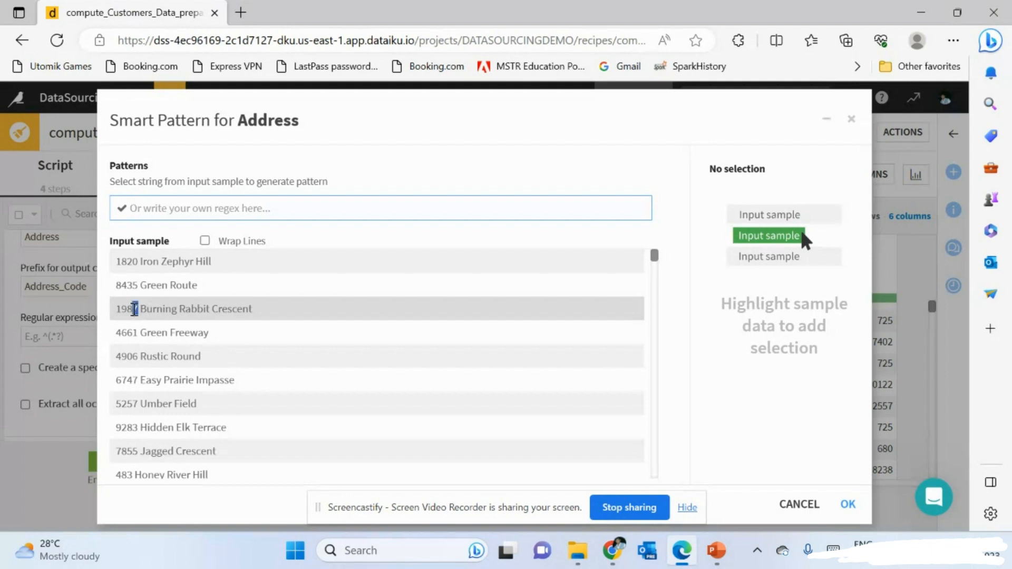
{"action": "left_click_drag", "start_coordinate": [136, 309], "coordinate": [115, 309]}
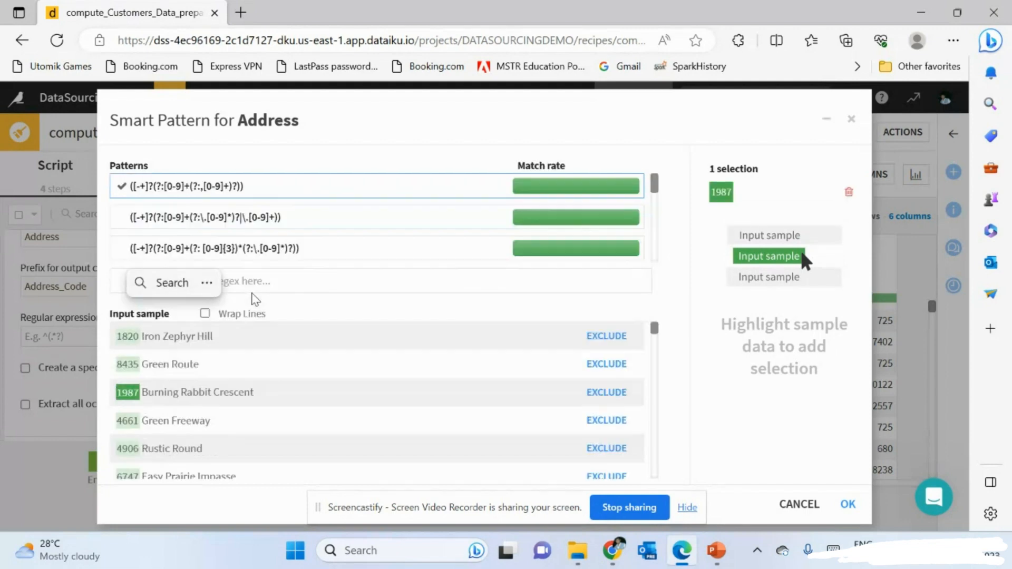
{"action": "scroll", "coordinate": [305, 220], "scroll_direction": "down", "scroll_amount": 2}
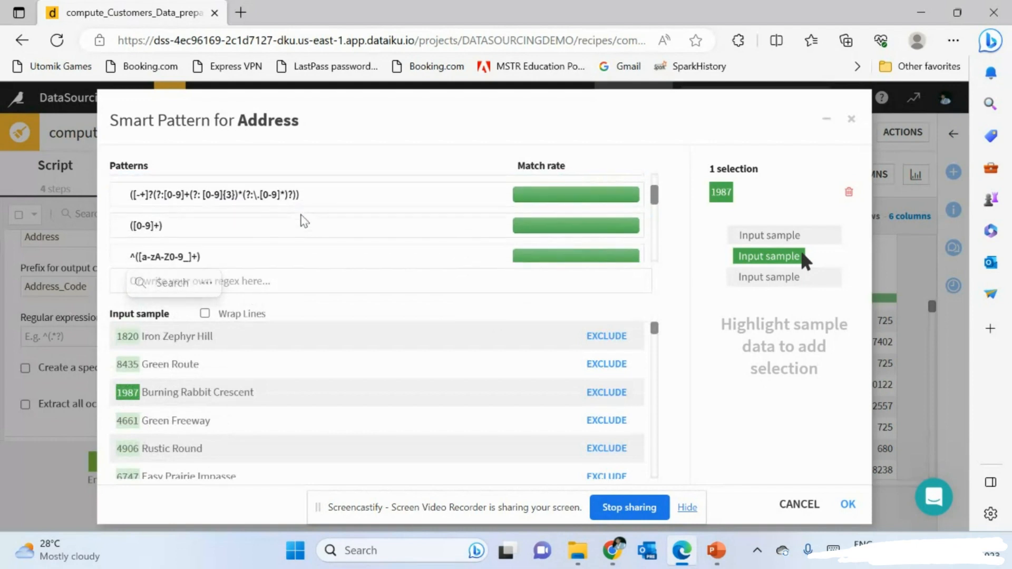
{"action": "scroll", "coordinate": [304, 220], "scroll_direction": "up", "scroll_amount": 3}
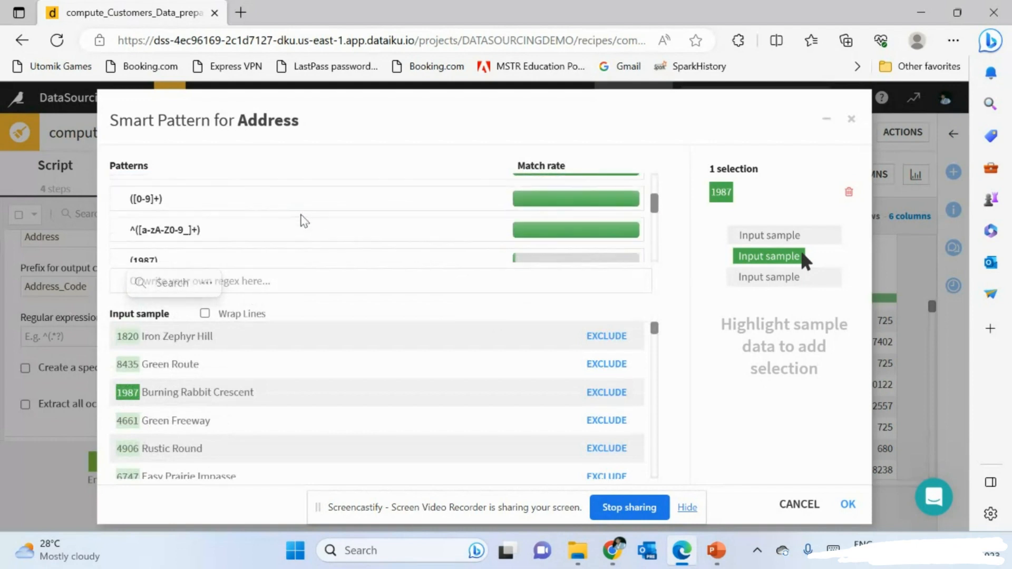
{"action": "scroll", "coordinate": [304, 220], "scroll_direction": "down", "scroll_amount": 2}
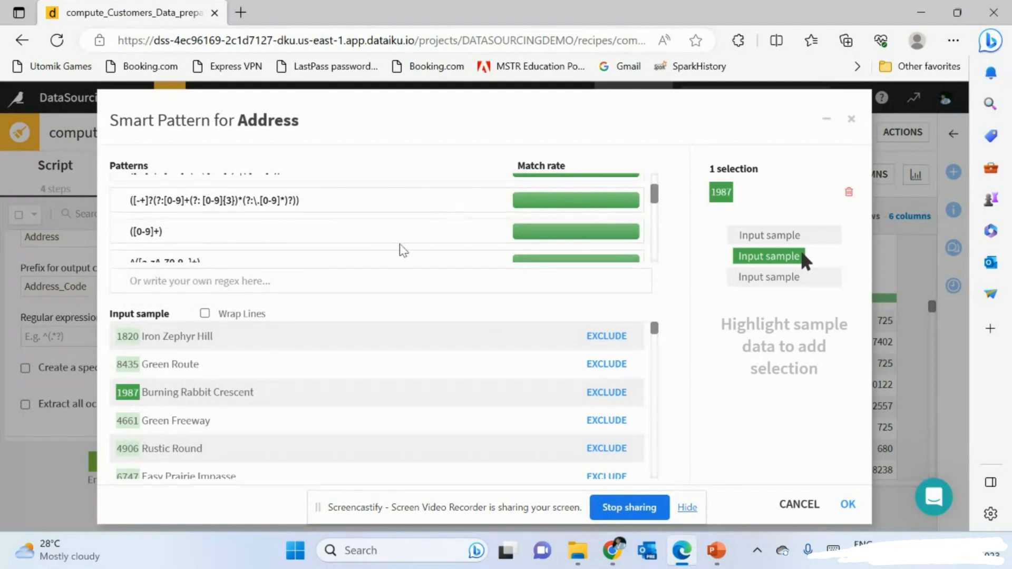
{"action": "scroll", "coordinate": [424, 245], "scroll_direction": "up", "scroll_amount": 2}
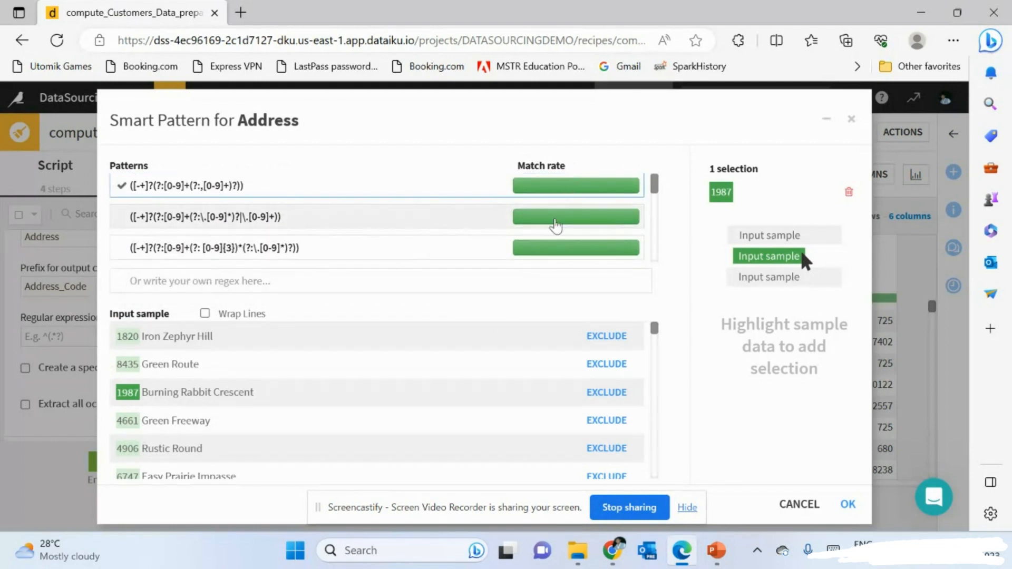
{"action": "scroll", "coordinate": [555, 226], "scroll_direction": "down", "scroll_amount": 1}
{"action": "scroll", "coordinate": [556, 226], "scroll_direction": "up", "scroll_amount": 1}
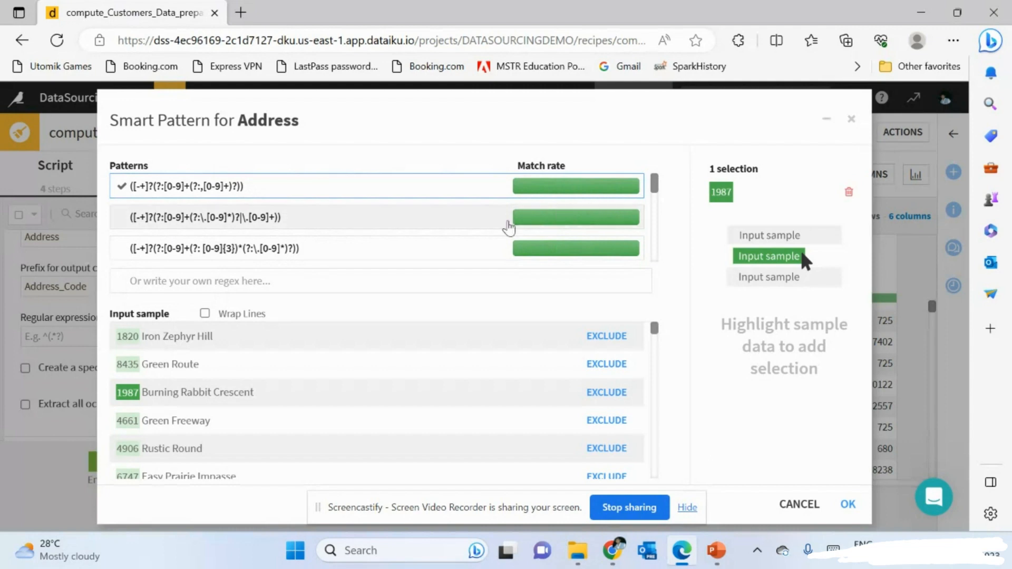
{"action": "scroll", "coordinate": [472, 233], "scroll_direction": "down", "scroll_amount": 2}
{"action": "scroll", "coordinate": [431, 244], "scroll_direction": "down", "scroll_amount": 1}
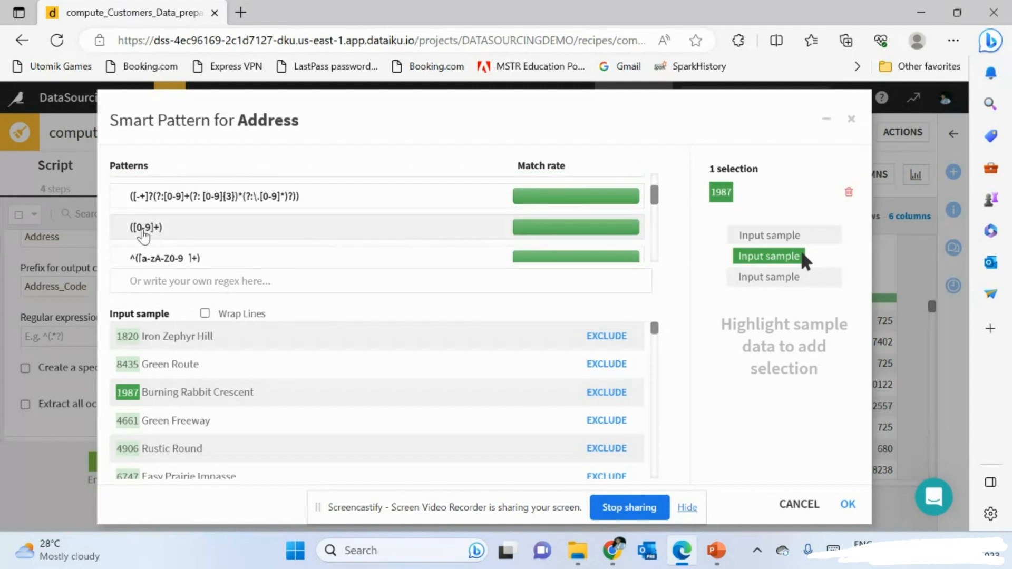
{"action": "scroll", "coordinate": [143, 229], "scroll_direction": "up", "scroll_amount": 3}
{"action": "scroll", "coordinate": [174, 240], "scroll_direction": "down", "scroll_amount": 1}
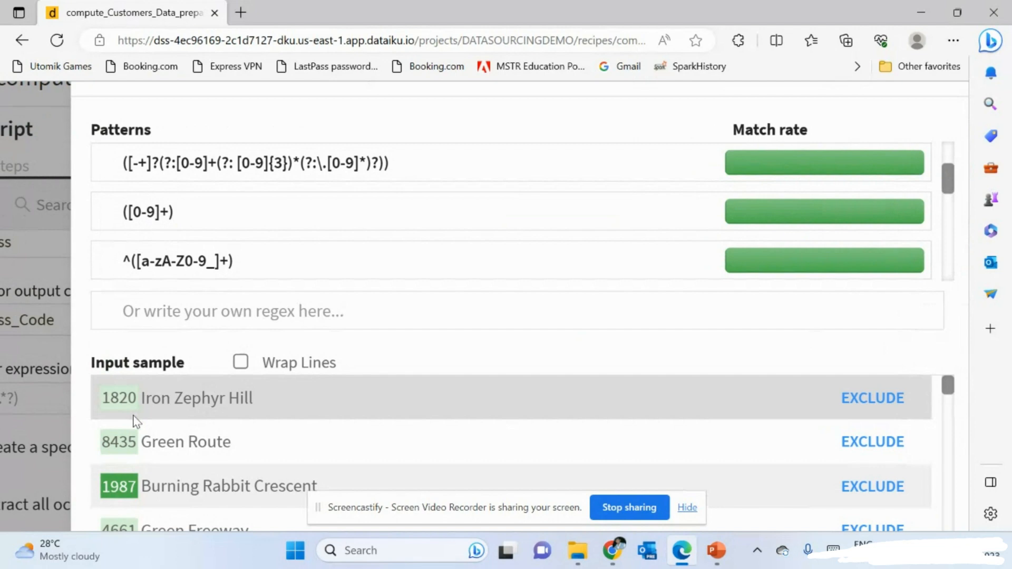
- Choose the ([0-9]+) pattern, review the matched samples, and accept it
{"action": "left_click", "coordinate": [220, 218]}
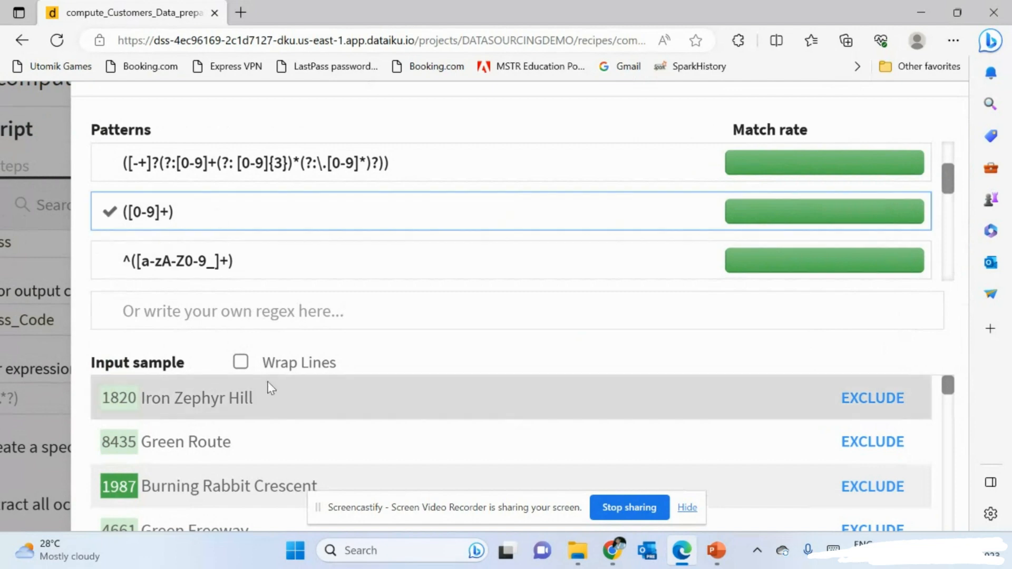
{"action": "scroll", "coordinate": [271, 388], "scroll_direction": "down", "scroll_amount": 1}
{"action": "scroll", "coordinate": [269, 385], "scroll_direction": "down", "scroll_amount": 1}
{"action": "scroll", "coordinate": [268, 383], "scroll_direction": "down", "scroll_amount": 3}
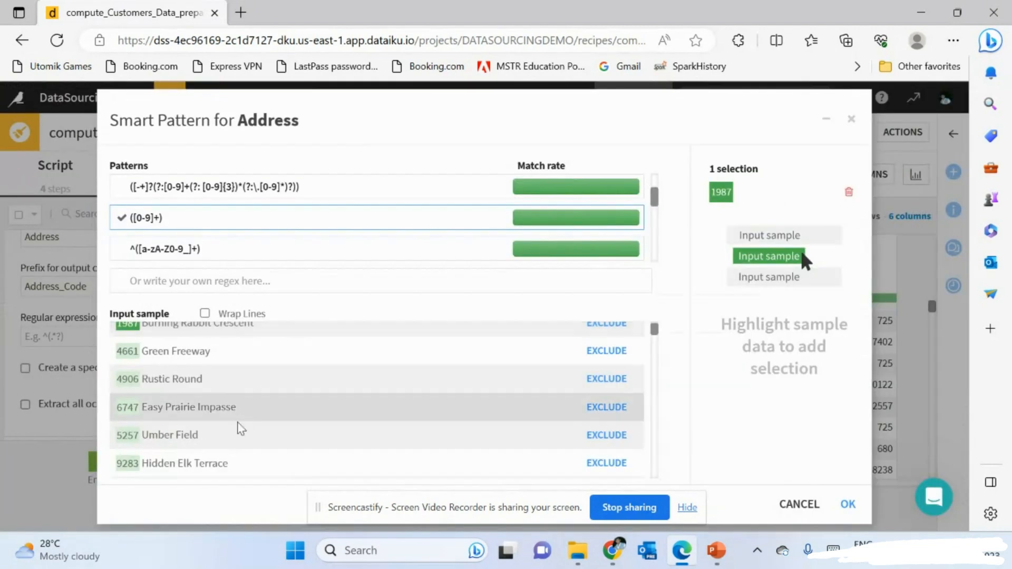
{"action": "scroll", "coordinate": [237, 430], "scroll_direction": "down", "scroll_amount": 1}
{"action": "scroll", "coordinate": [236, 431], "scroll_direction": "up", "scroll_amount": 2}
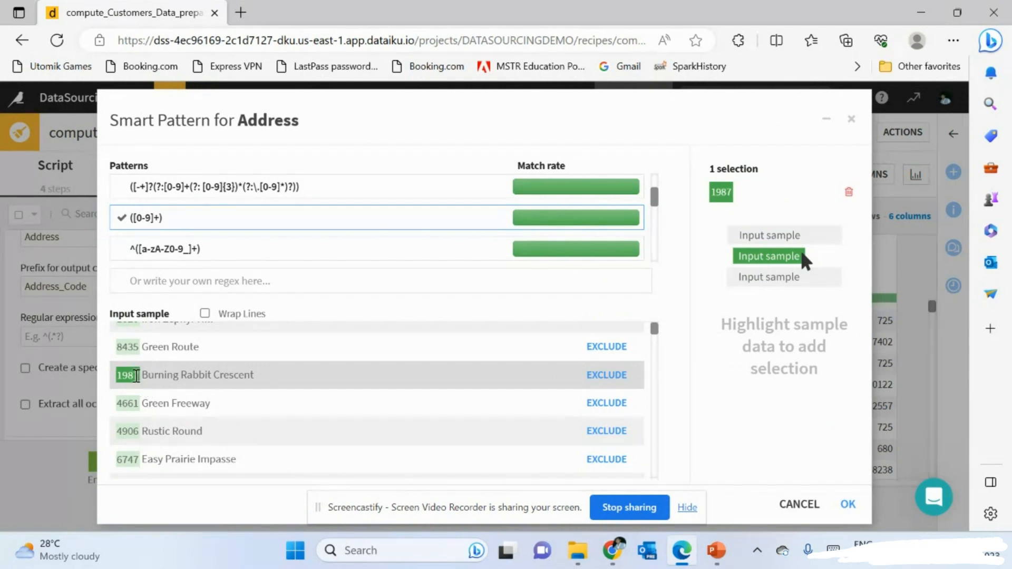
{"action": "scroll", "coordinate": [155, 400], "scroll_direction": "down", "scroll_amount": 1}
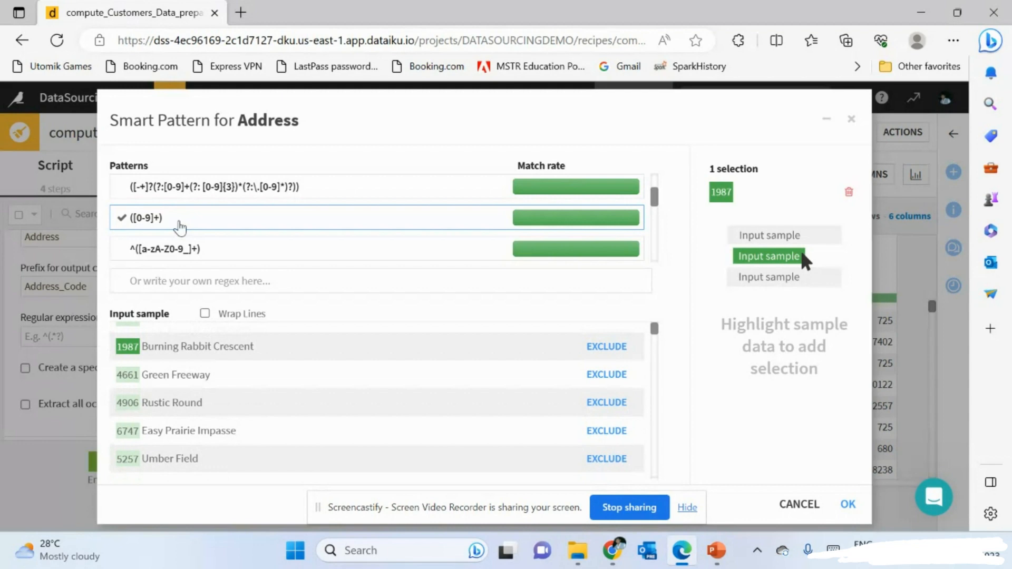
{"action": "scroll", "coordinate": [194, 393], "scroll_direction": "up", "scroll_amount": 2}
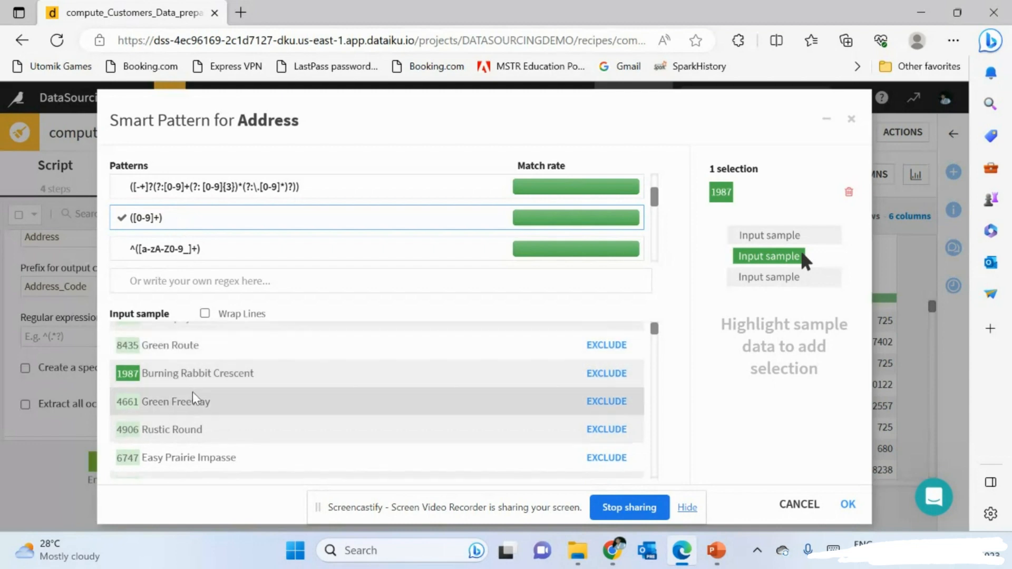
{"action": "scroll", "coordinate": [194, 393], "scroll_direction": "down", "scroll_amount": 3}
{"action": "scroll", "coordinate": [194, 393], "scroll_direction": "down", "scroll_amount": 1}
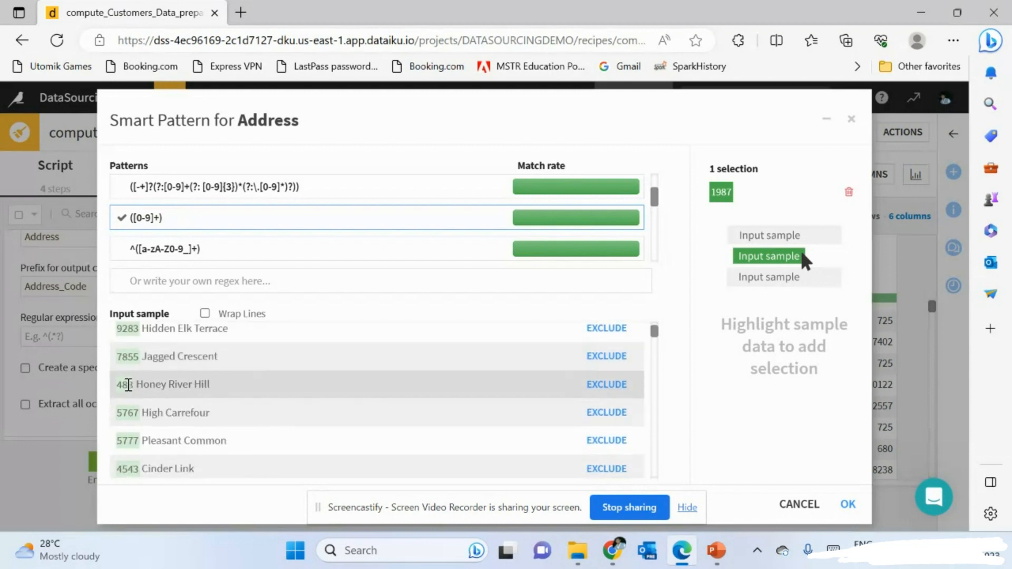
{"action": "scroll", "coordinate": [128, 384], "scroll_direction": "down", "scroll_amount": 2}
{"action": "scroll", "coordinate": [181, 409], "scroll_direction": "down", "scroll_amount": 3}
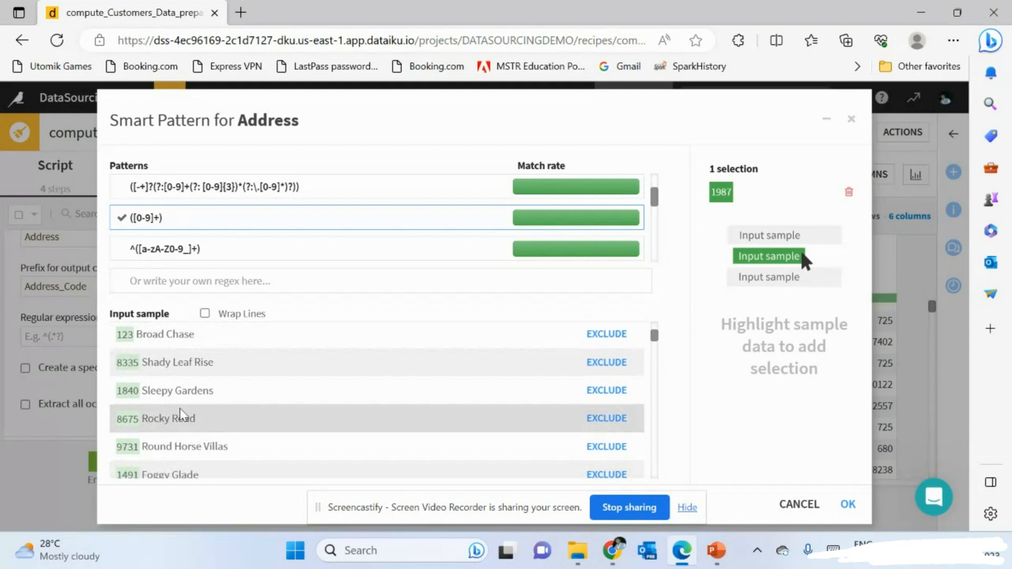
{"action": "scroll", "coordinate": [180, 414], "scroll_direction": "up", "scroll_amount": 1}
{"action": "scroll", "coordinate": [158, 379], "scroll_direction": "up", "scroll_amount": 2}
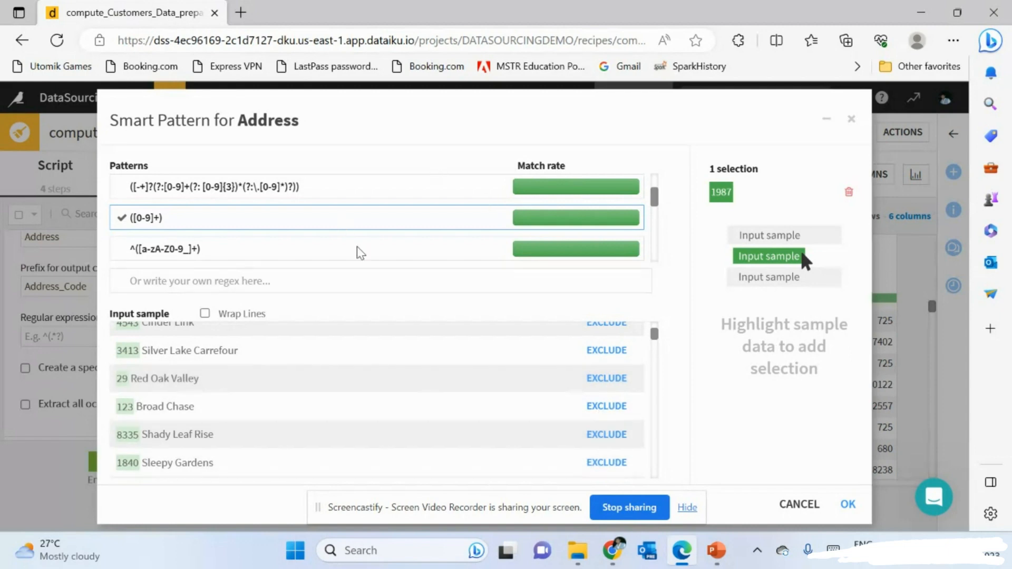
{"action": "left_click", "coordinate": [847, 504]}
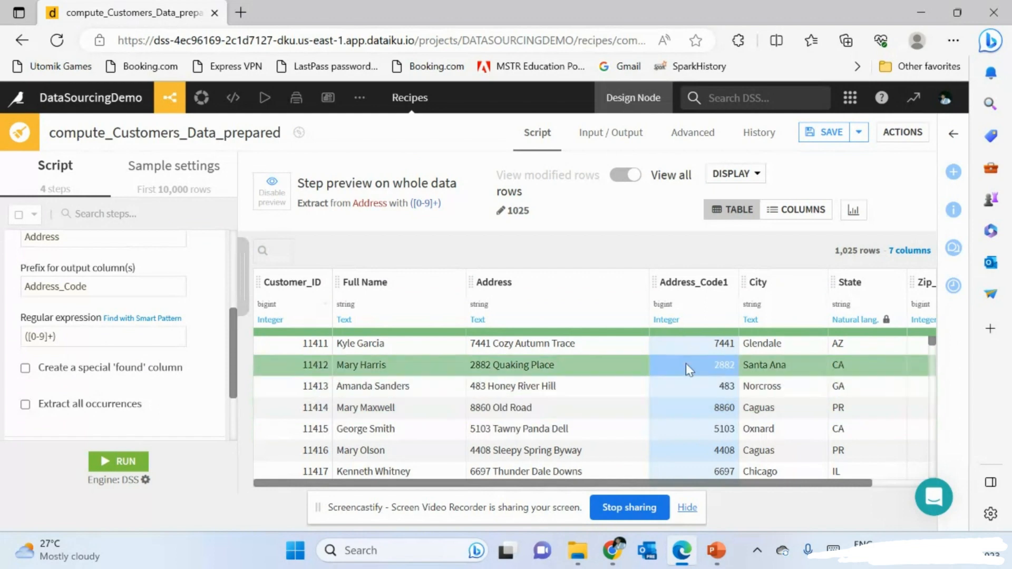
- Collapse the Extract step so the script shows four steps, and scan the 7-column preview
{"action": "scroll", "coordinate": [131, 272], "scroll_direction": "up", "scroll_amount": 2}
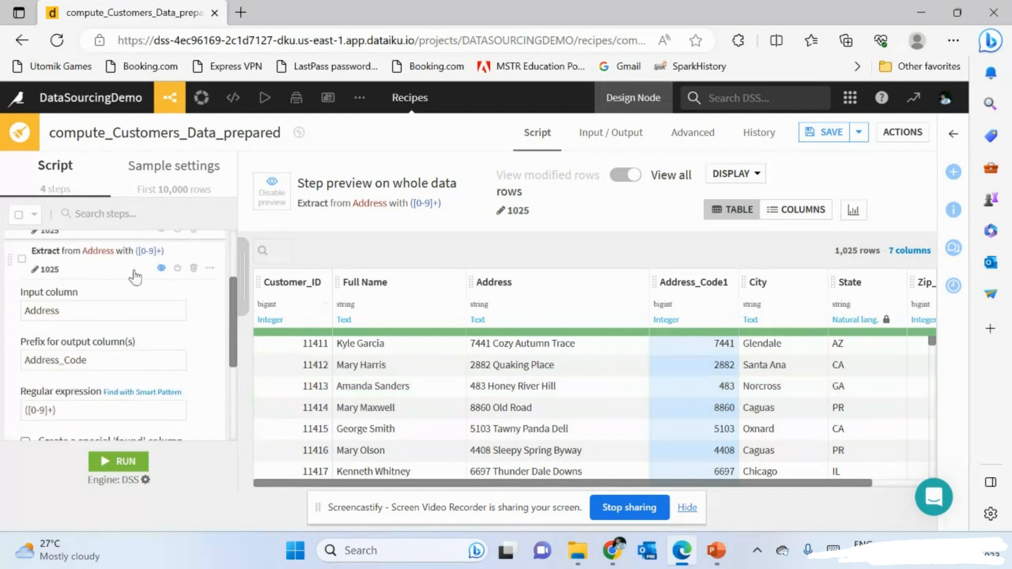
{"action": "left_click", "coordinate": [89, 283]}
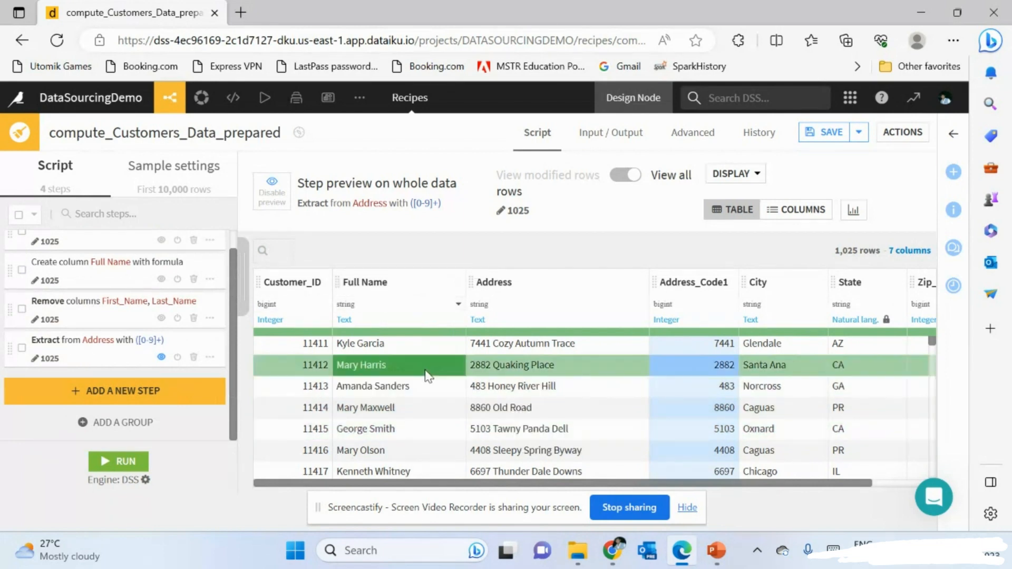
{"action": "scroll", "coordinate": [606, 369], "scroll_direction": "right", "scroll_amount": 2}
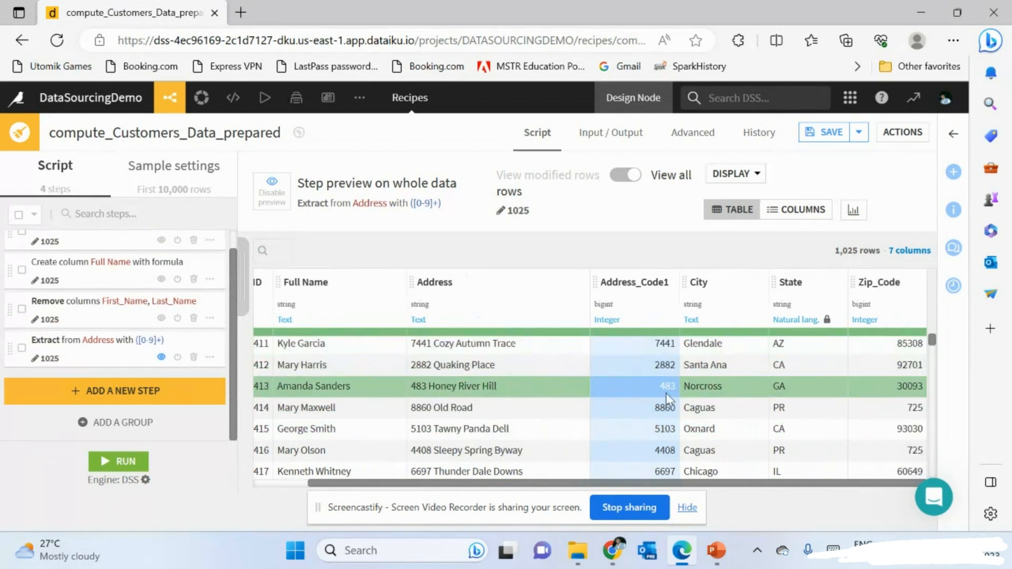
{"action": "scroll", "coordinate": [673, 441], "scroll_direction": "down", "scroll_amount": 2}
{"action": "scroll", "coordinate": [673, 441], "scroll_direction": "left", "scroll_amount": 1}
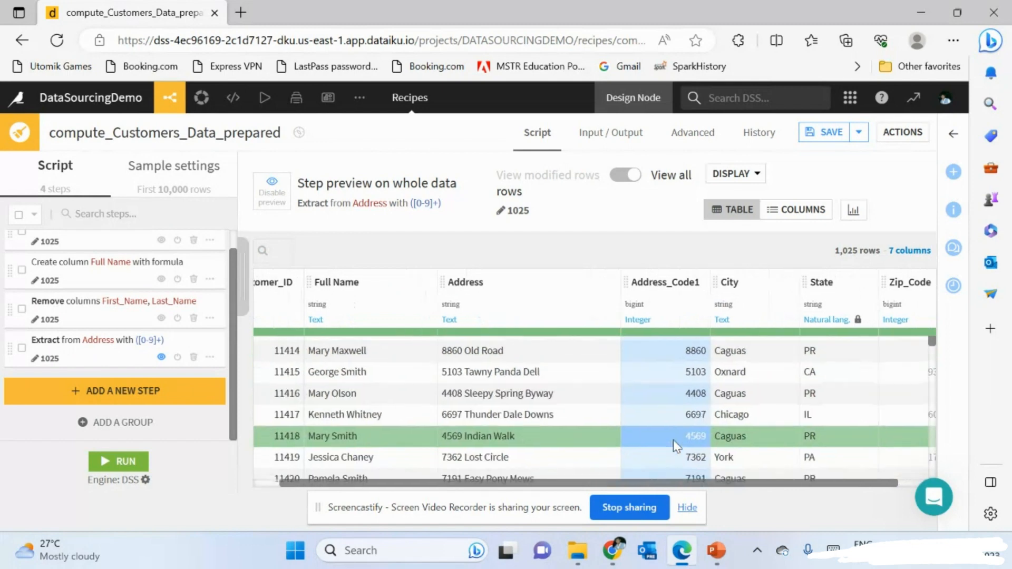
{"action": "scroll", "coordinate": [673, 440], "scroll_direction": "left", "scroll_amount": 1}
{"action": "scroll", "coordinate": [509, 377], "scroll_direction": "up", "scroll_amount": 2}
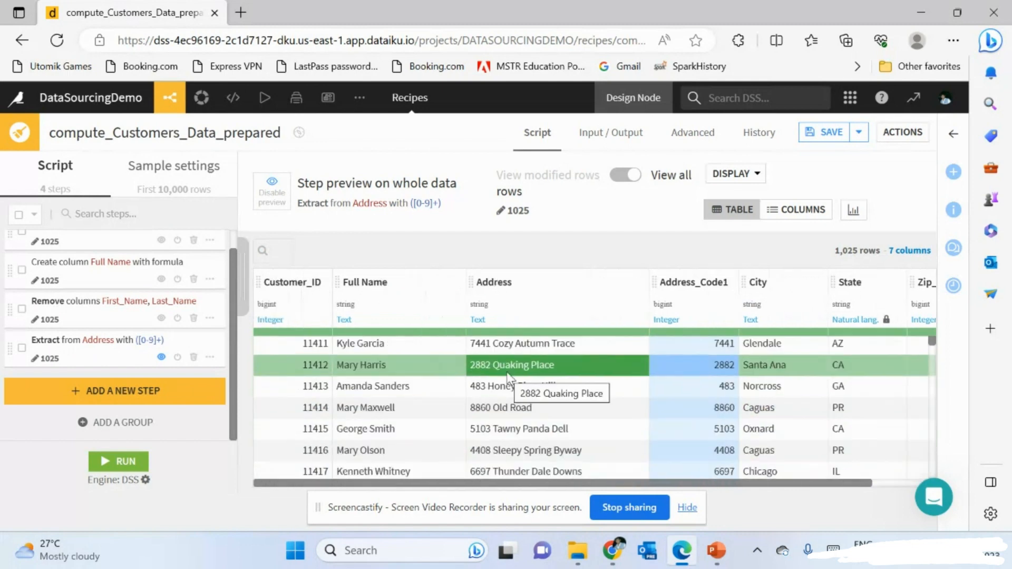
{"action": "left_click", "coordinate": [509, 377]}
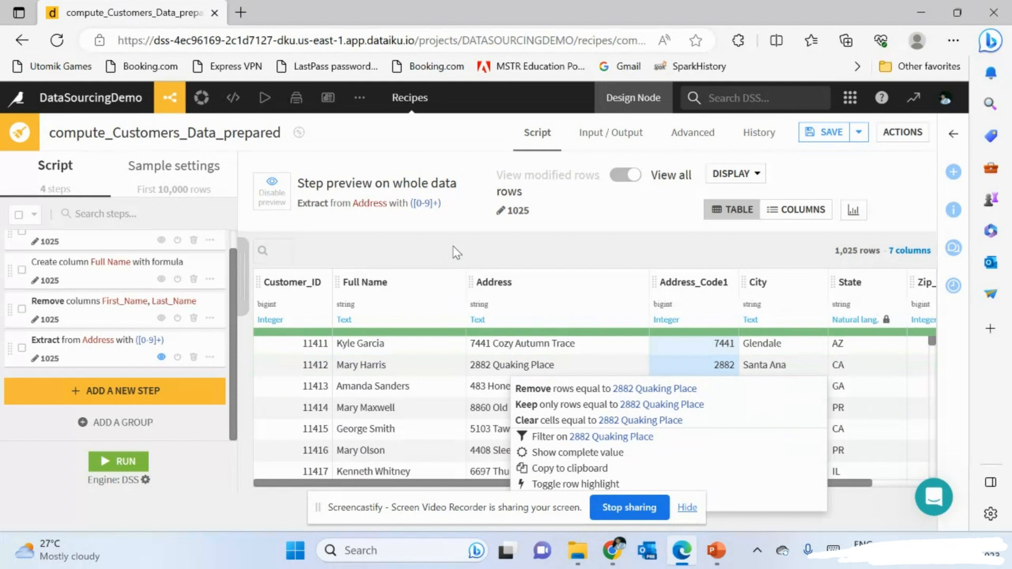
{"action": "left_click", "coordinate": [429, 262]}
{"action": "scroll", "coordinate": [110, 329], "scroll_direction": "up", "scroll_amount": 1}
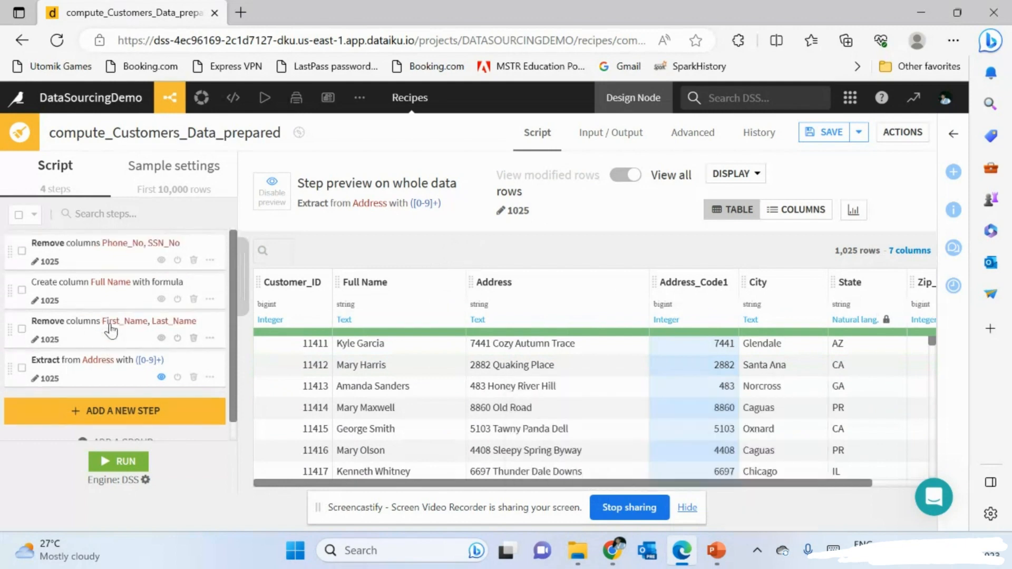
{"action": "scroll", "coordinate": [111, 329], "scroll_direction": "down", "scroll_amount": 1}
{"action": "scroll", "coordinate": [161, 323], "scroll_direction": "up", "scroll_amount": 1}
{"action": "scroll", "coordinate": [109, 391], "scroll_direction": "down", "scroll_amount": 1}
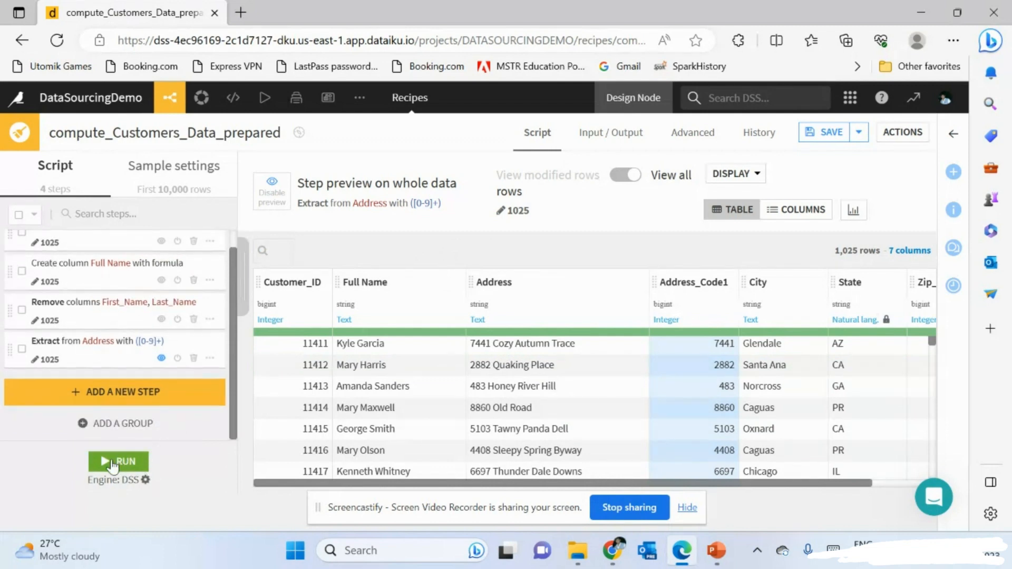
- Run the recipe to build Customers_Data_prepared and view the finished job's details
{"action": "left_click", "coordinate": [111, 462]}
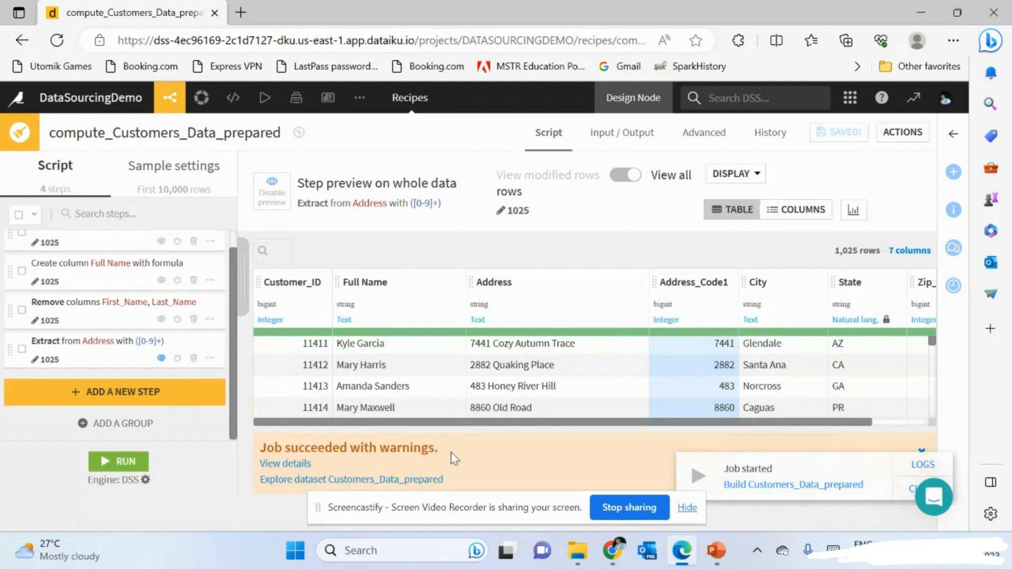
{"action": "left_click", "coordinate": [305, 464]}
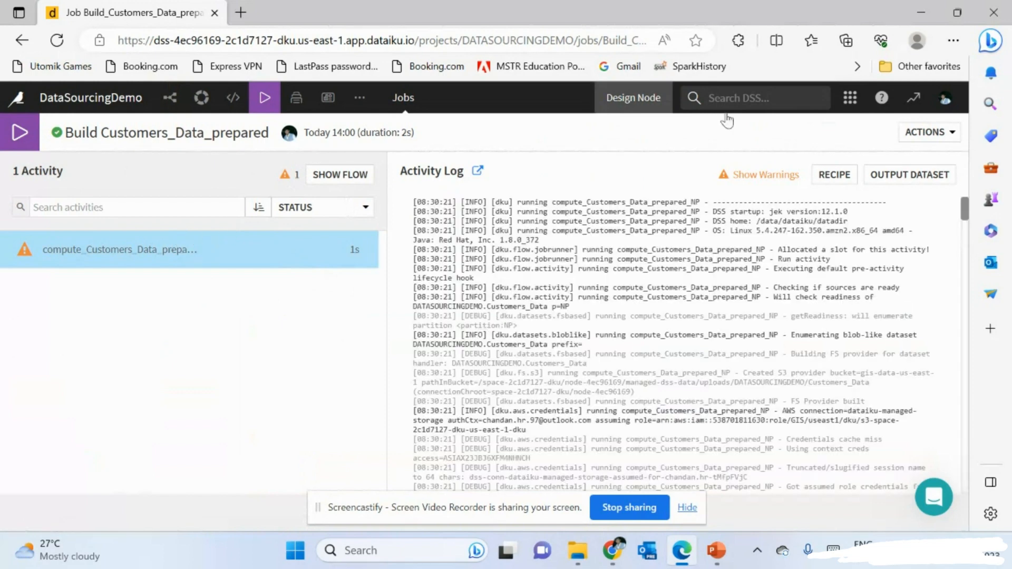
- Read the Hive metastore warning, then open Customers_Data_prepared showing 1,025 rows and 7 columns
{"action": "left_click", "coordinate": [747, 175]}
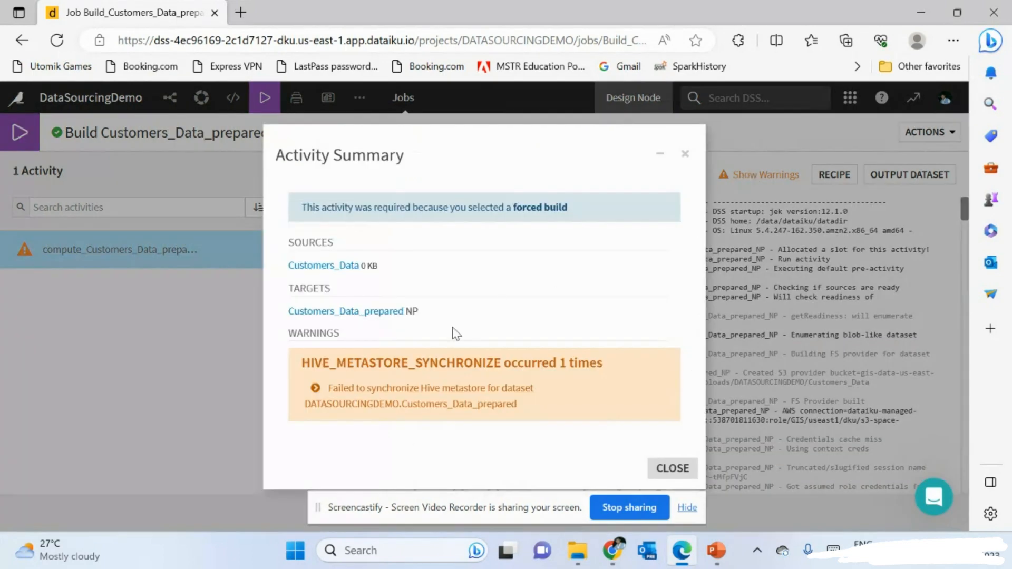
{"action": "left_click", "coordinate": [366, 314]}
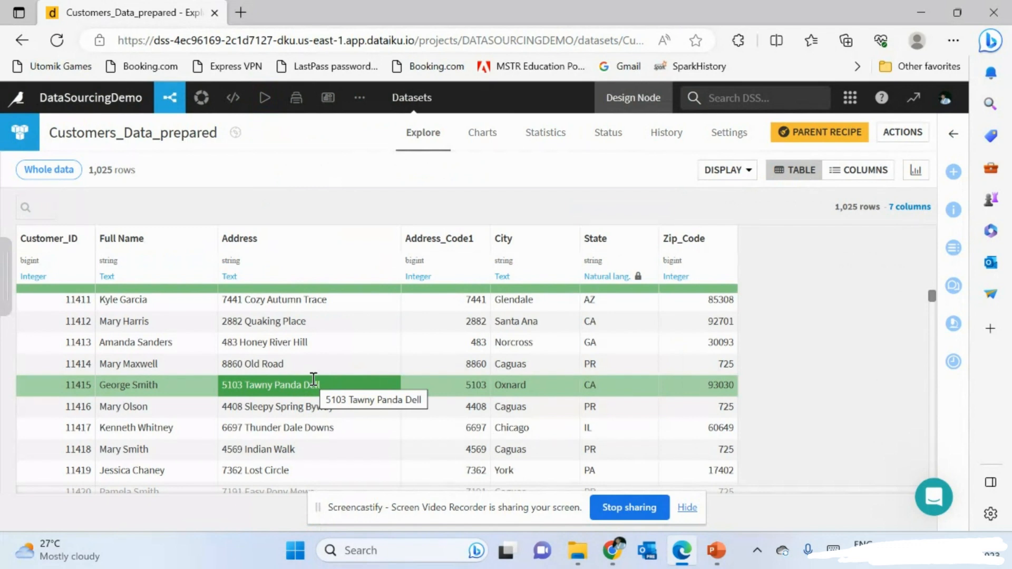
- Return from the dataset view to the project Flow
{"action": "scroll", "coordinate": [313, 379], "scroll_direction": "down", "scroll_amount": 7}
{"action": "scroll", "coordinate": [314, 380], "scroll_direction": "up", "scroll_amount": 7}
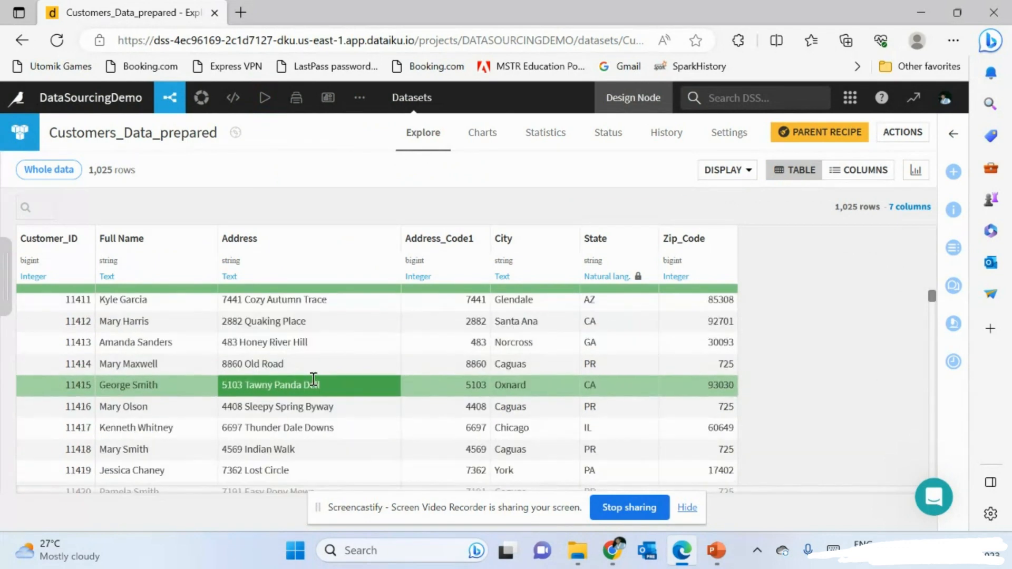
{"action": "scroll", "coordinate": [316, 358], "scroll_direction": "down", "scroll_amount": 3}
{"action": "scroll", "coordinate": [327, 293], "scroll_direction": "up", "scroll_amount": 3}
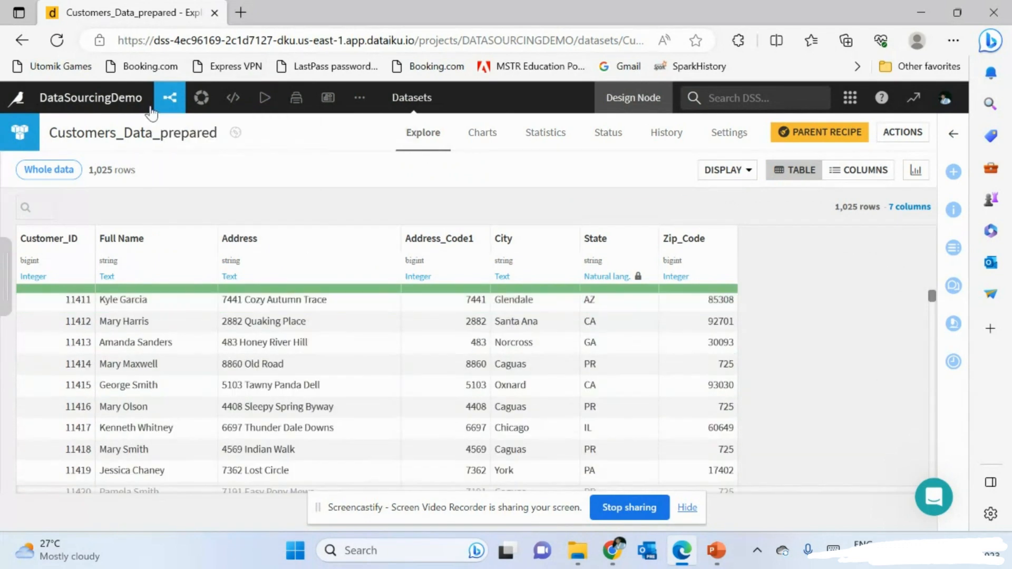
{"action": "mouse_move", "coordinate": [169, 100]}
{"action": "left_click", "coordinate": [174, 129]}
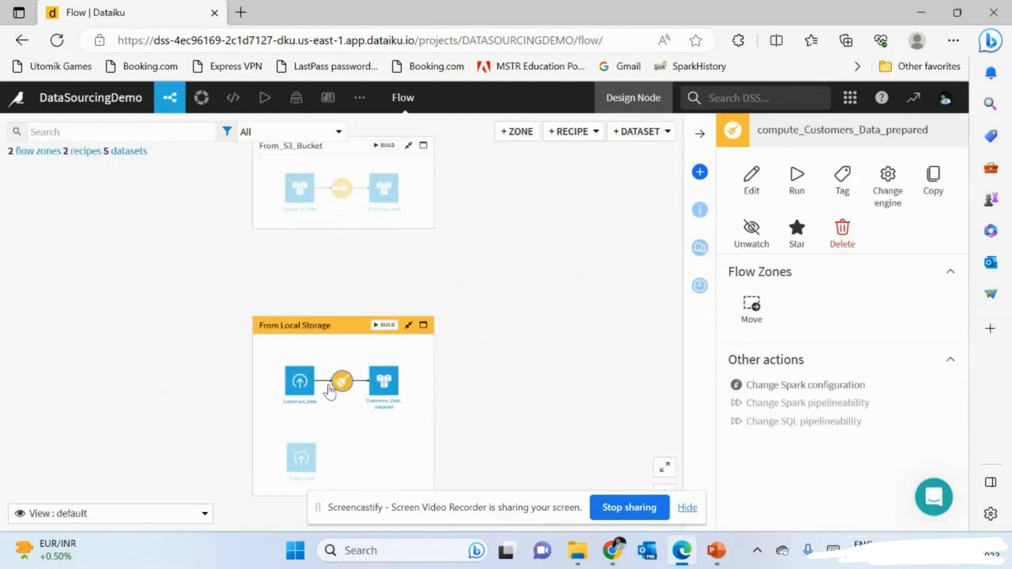
{"action": "scroll", "coordinate": [329, 391], "scroll_direction": "up", "scroll_amount": 5}
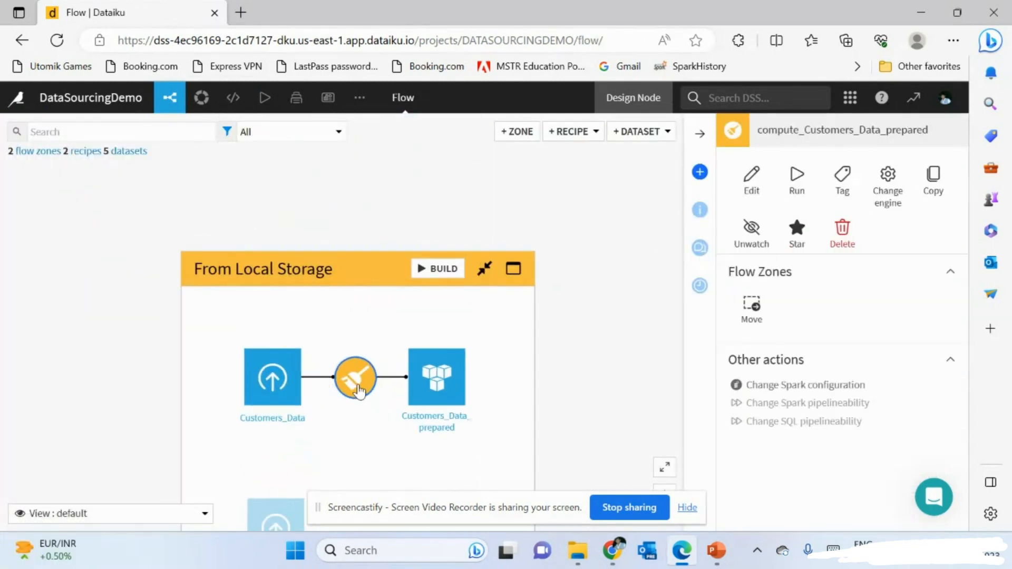
{"action": "double_click", "coordinate": [444, 380]}
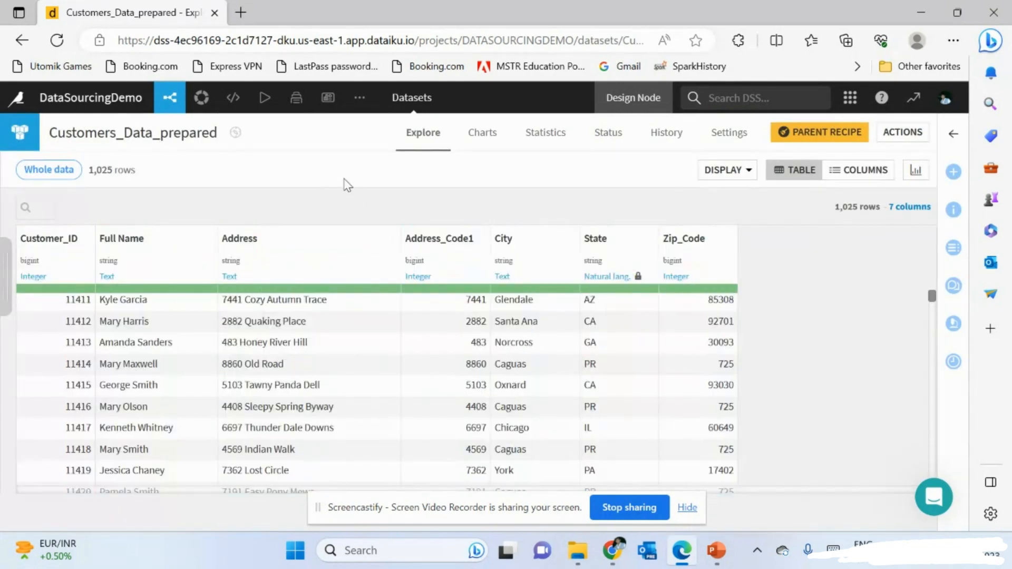
{"action": "left_click", "coordinate": [224, 330]}
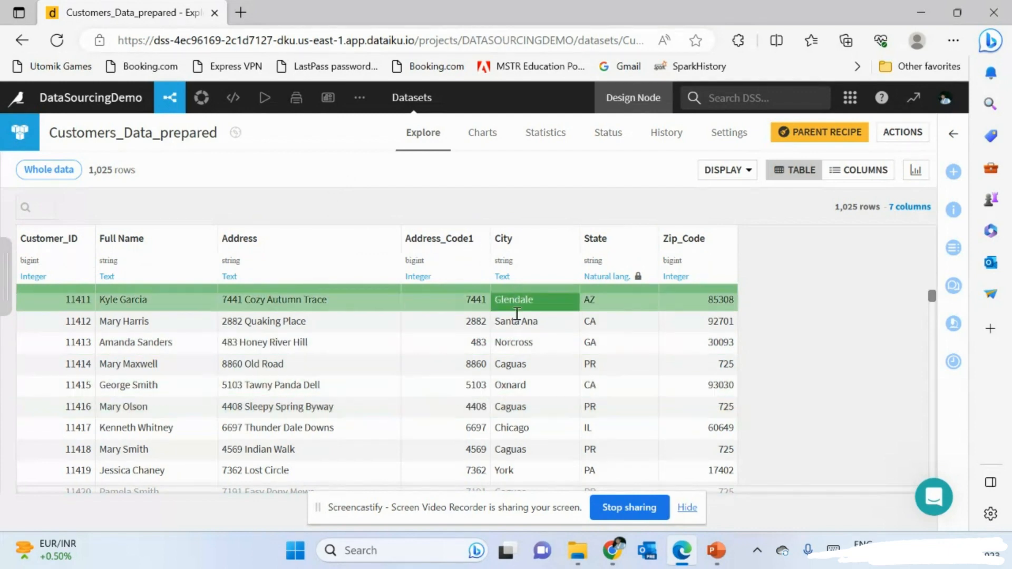
{"action": "scroll", "coordinate": [562, 406], "scroll_direction": "down", "scroll_amount": 5}
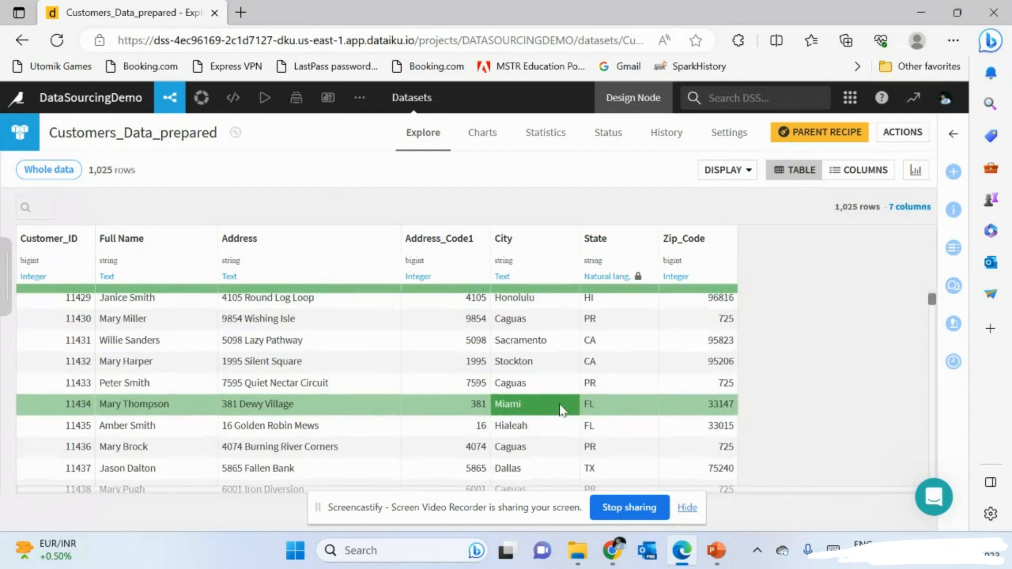
{"action": "scroll", "coordinate": [562, 405], "scroll_direction": "up", "scroll_amount": 5}
{"action": "scroll", "coordinate": [562, 410], "scroll_direction": "down", "scroll_amount": 10}
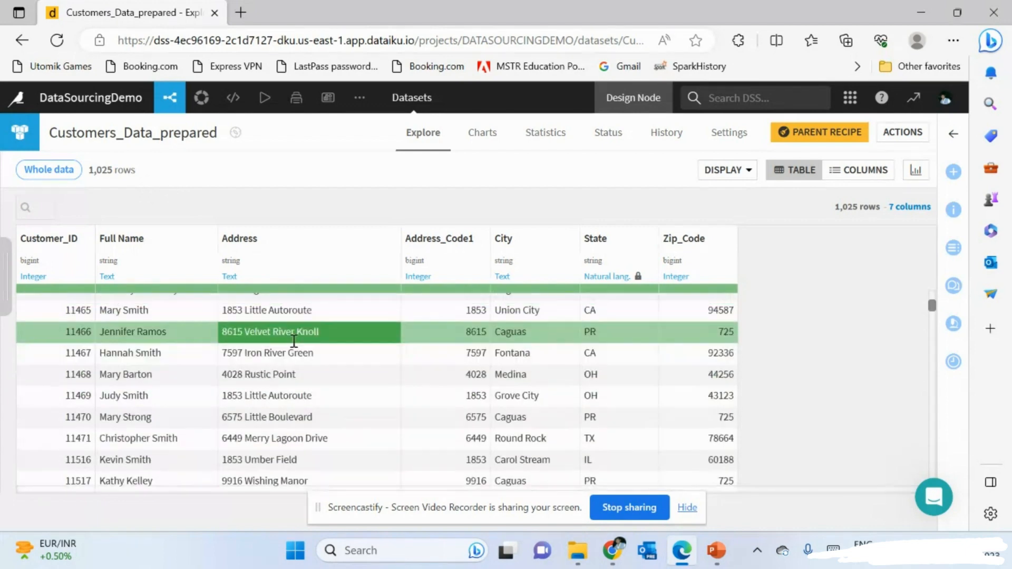
{"action": "scroll", "coordinate": [295, 344], "scroll_direction": "up", "scroll_amount": 5}
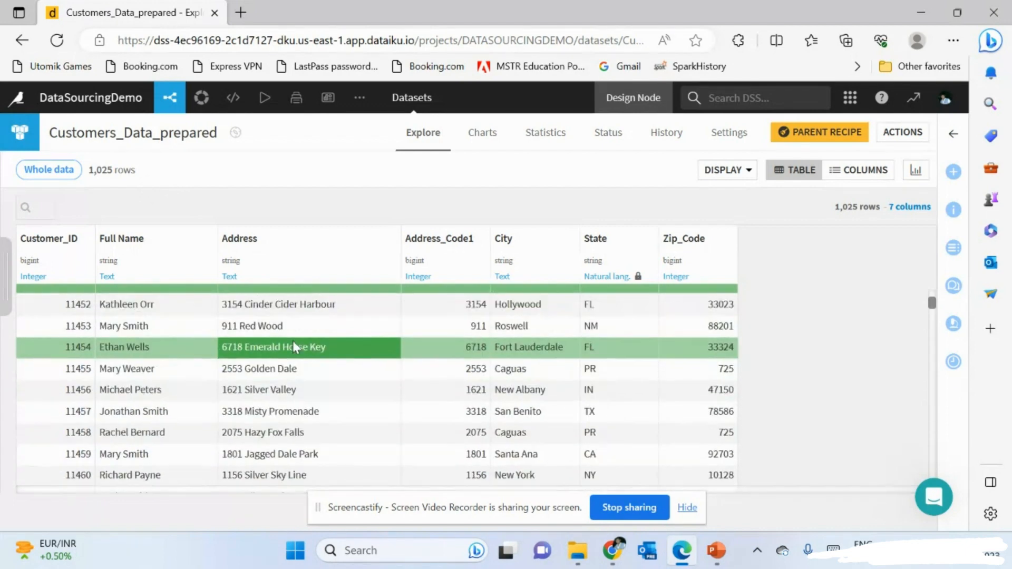
{"action": "mouse_move", "coordinate": [170, 98]}
{"action": "left_click", "coordinate": [177, 125]}
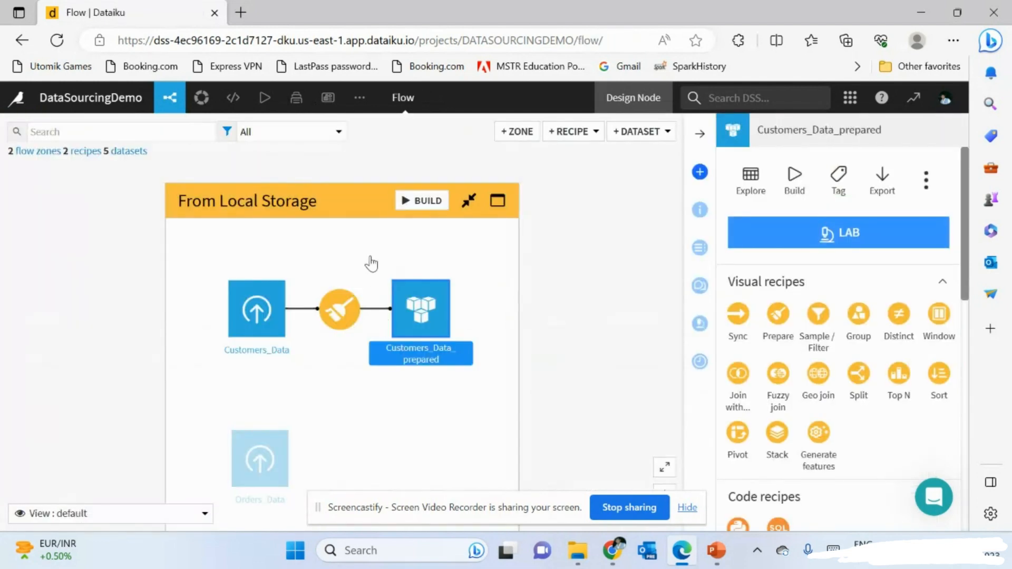
{"action": "mouse_move", "coordinate": [269, 103]}
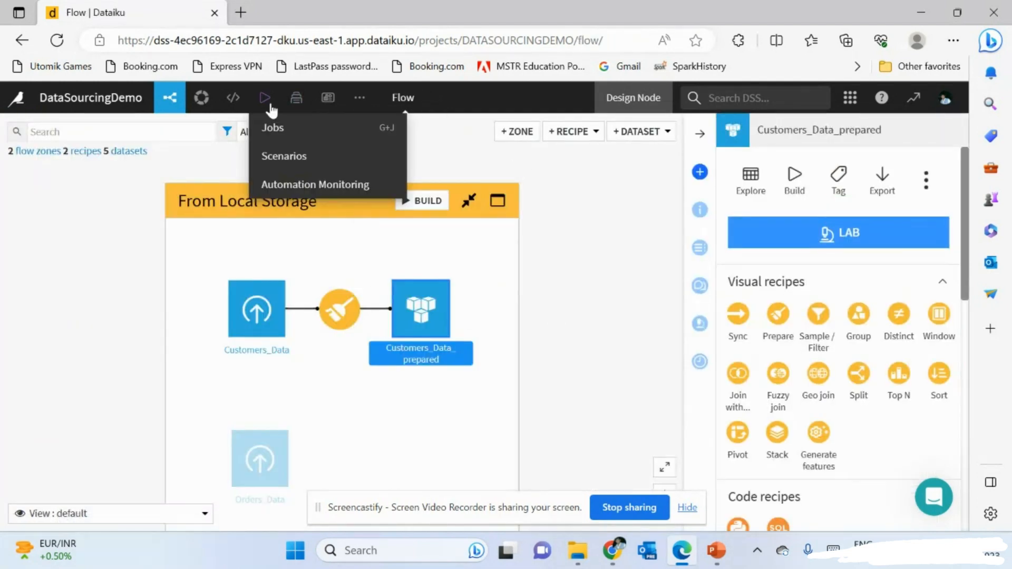
{"action": "left_click", "coordinate": [278, 128]}
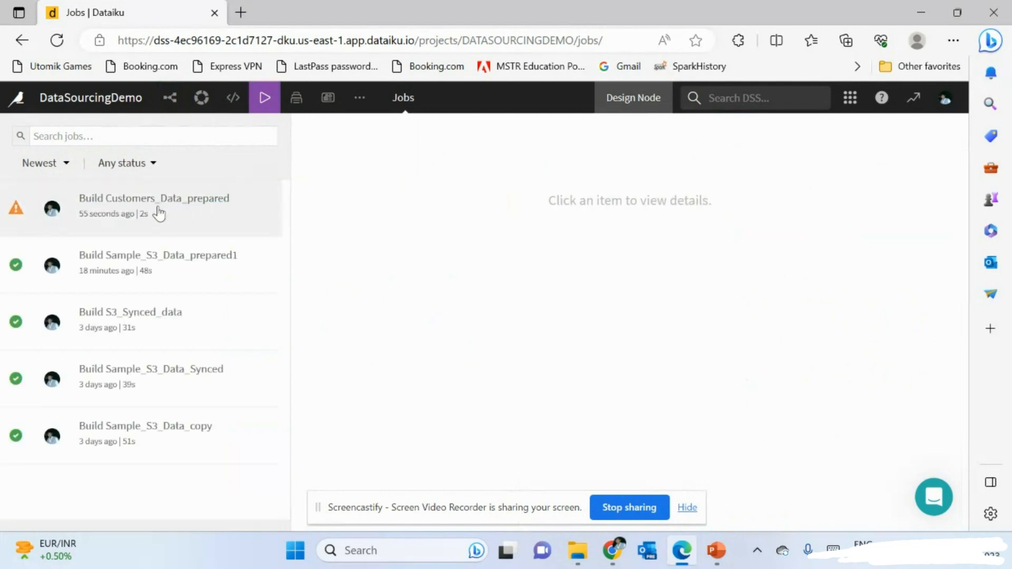
{"action": "left_click", "coordinate": [159, 214]}
{"action": "left_click", "coordinate": [249, 208]}
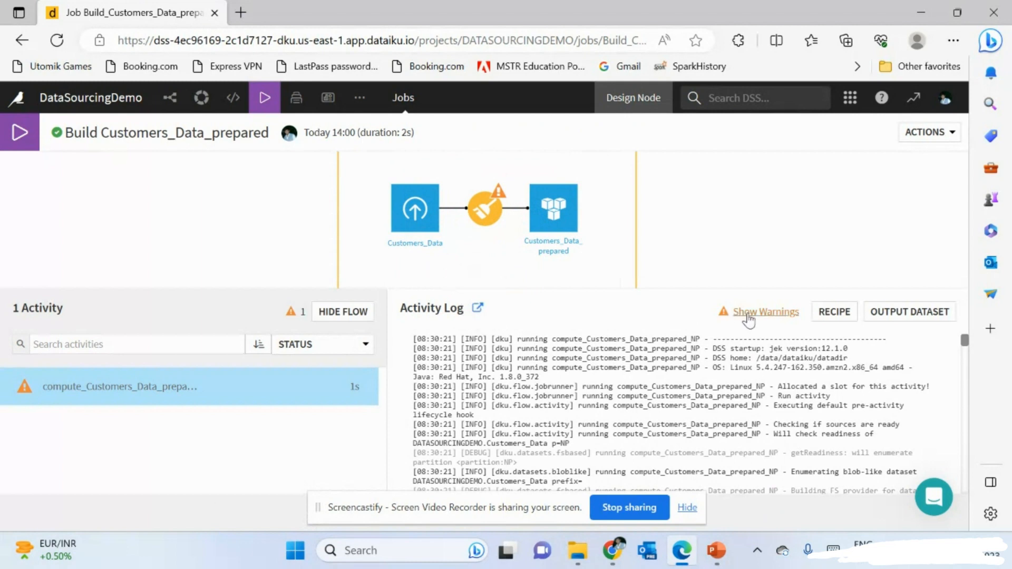
{"action": "left_click", "coordinate": [749, 314]}
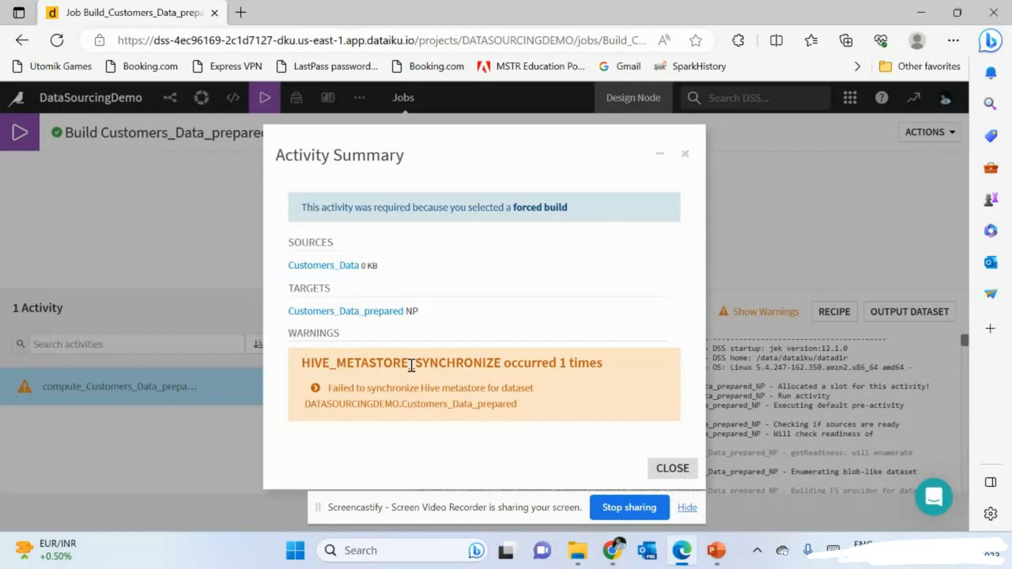
{"action": "left_click", "coordinate": [670, 469]}
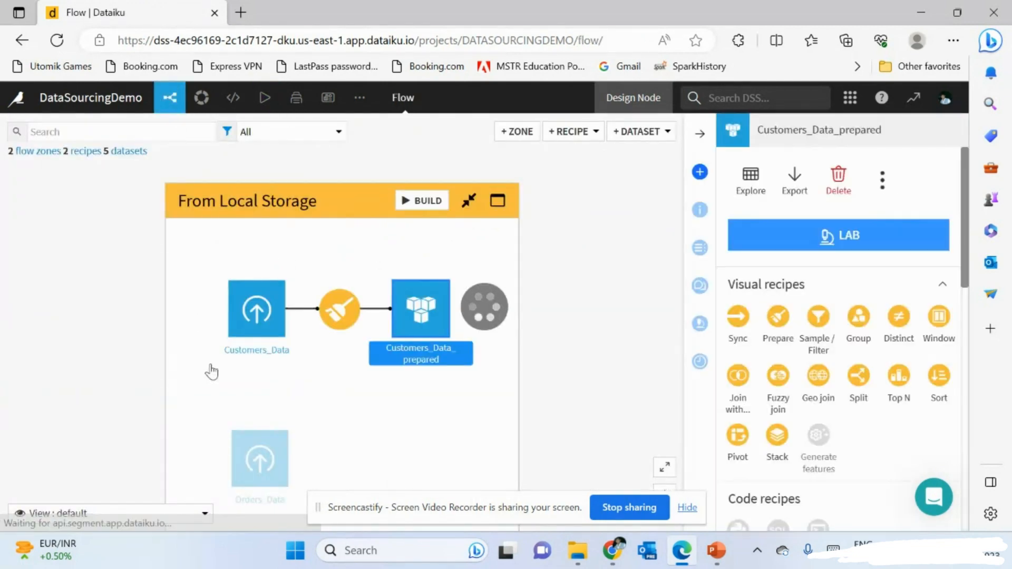
- Open Customers_Data and review its CSV Format / Preview settings, including advanced format options
{"action": "double_click", "coordinate": [254, 335]}
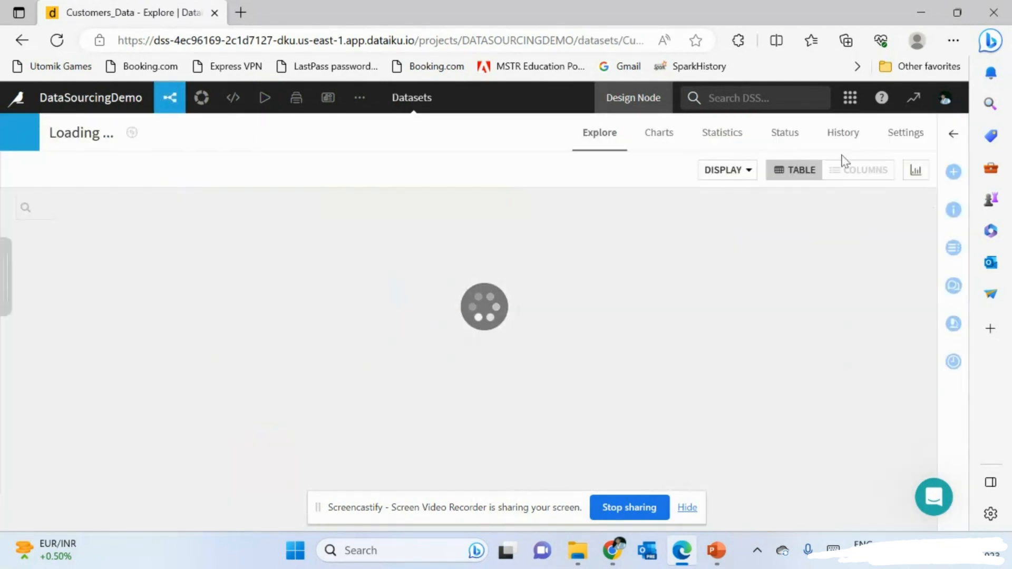
{"action": "left_click", "coordinate": [815, 145]}
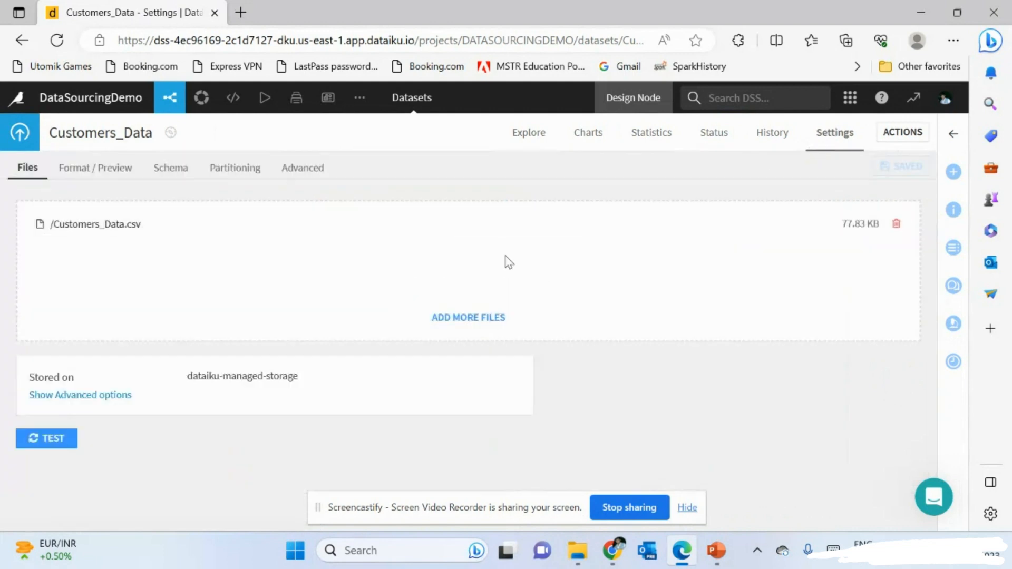
{"action": "left_click", "coordinate": [106, 168]}
{"action": "scroll", "coordinate": [306, 336], "scroll_direction": "down", "scroll_amount": 1}
{"action": "scroll", "coordinate": [307, 336], "scroll_direction": "up", "scroll_amount": 1}
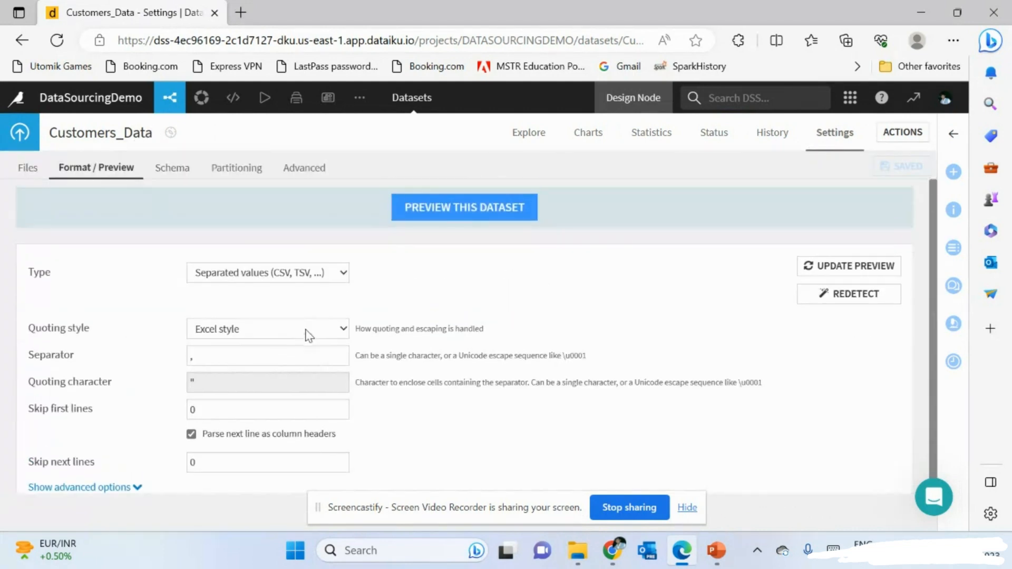
{"action": "scroll", "coordinate": [306, 336], "scroll_direction": "down", "scroll_amount": 1}
{"action": "left_click", "coordinate": [138, 474]}
{"action": "scroll", "coordinate": [290, 442], "scroll_direction": "down", "scroll_amount": 10}
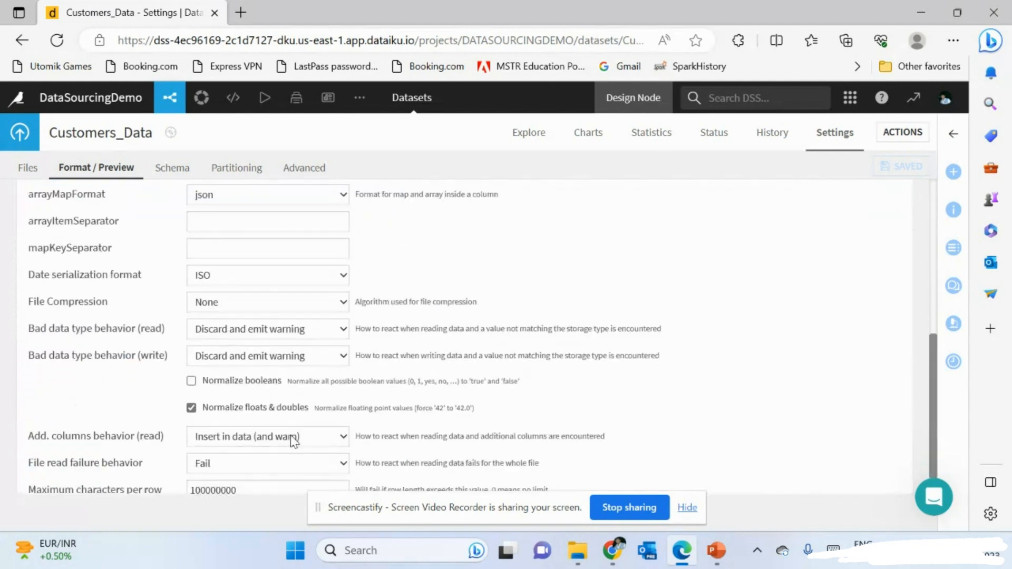
{"action": "scroll", "coordinate": [291, 443], "scroll_direction": "up", "scroll_amount": 10}
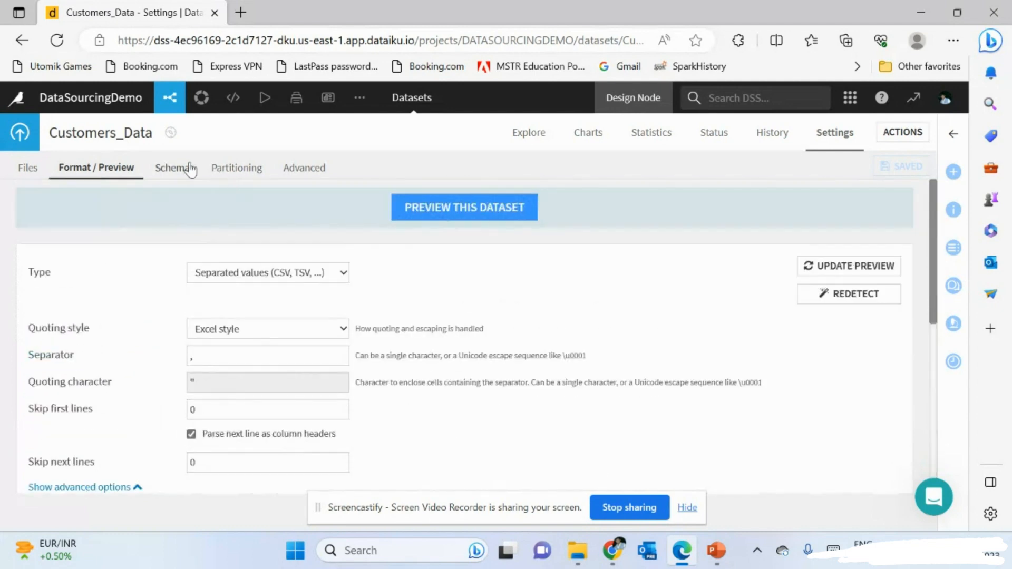
- Review the Schema and Advanced settings, cancel the all-files schema check, and return to Explore
{"action": "left_click", "coordinate": [174, 168]}
{"action": "left_click", "coordinate": [289, 169]}
{"action": "scroll", "coordinate": [245, 357], "scroll_direction": "down", "scroll_amount": 15}
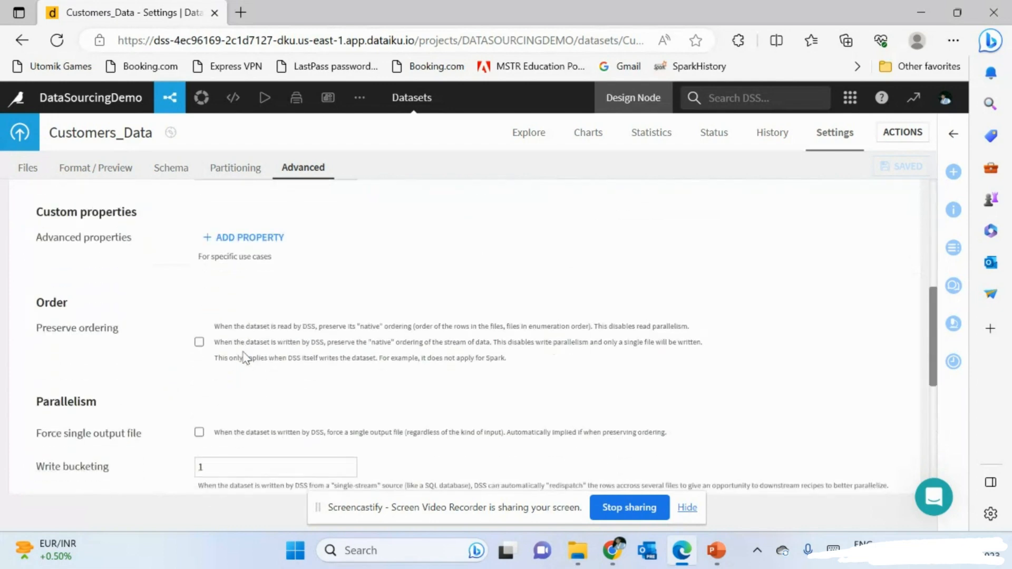
{"action": "scroll", "coordinate": [245, 357], "scroll_direction": "up", "scroll_amount": 15}
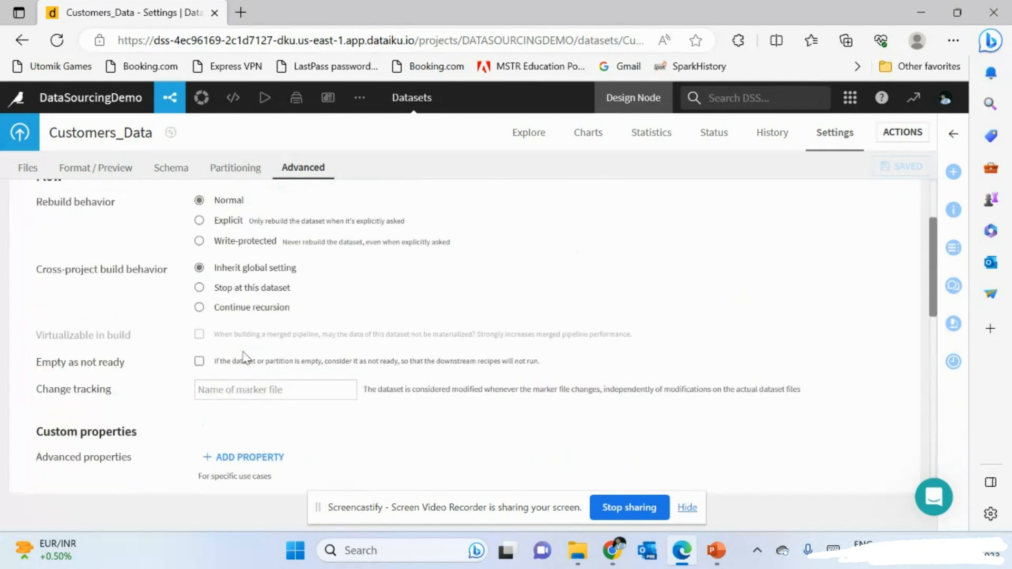
{"action": "left_click", "coordinate": [127, 257]}
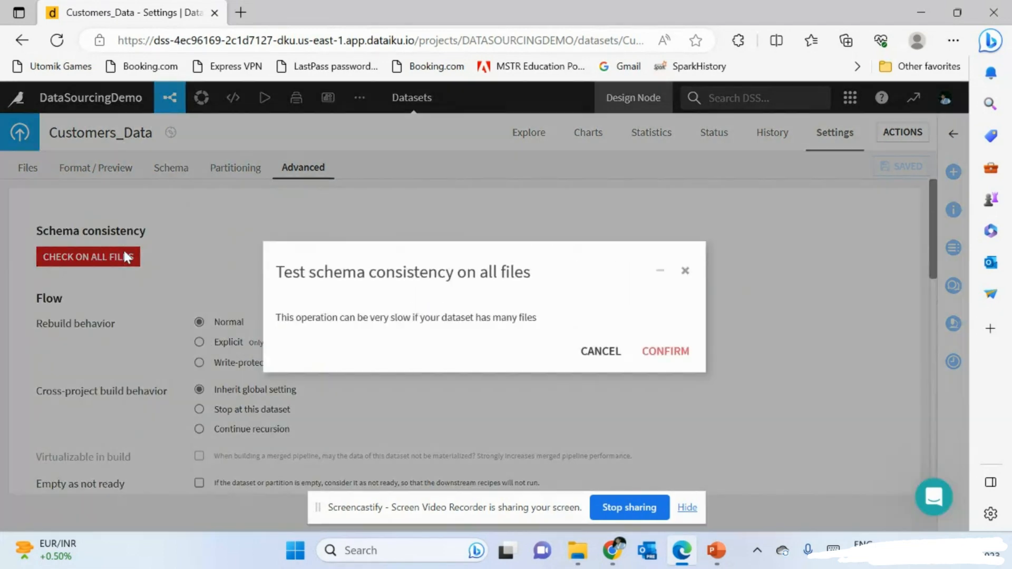
{"action": "left_click", "coordinate": [592, 354]}
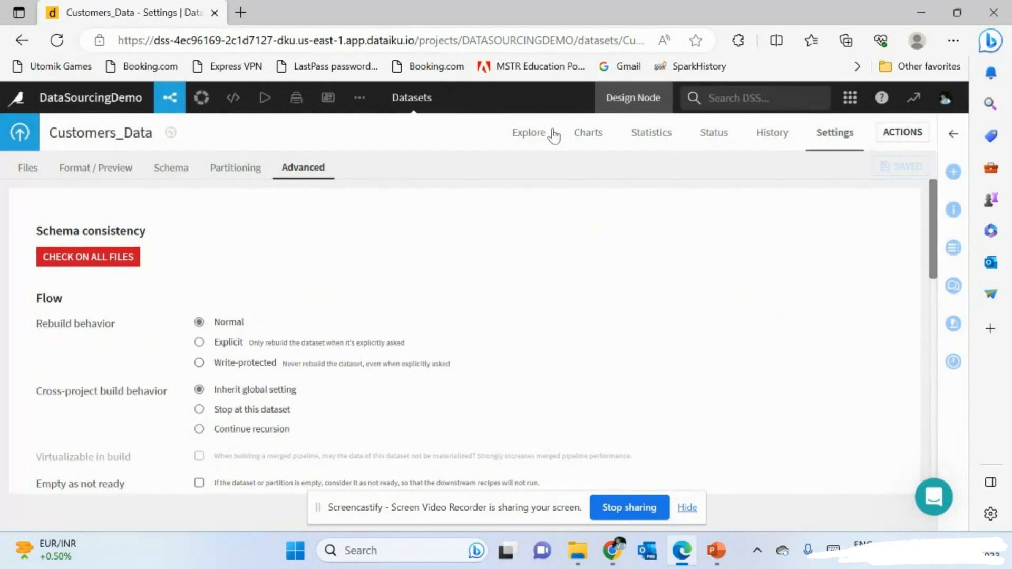
{"action": "left_click", "coordinate": [529, 132]}
- Open Customers_Data_prepared from the Flow to check the Full Name and Address_Code1 columns
{"action": "mouse_move", "coordinate": [172, 111]}
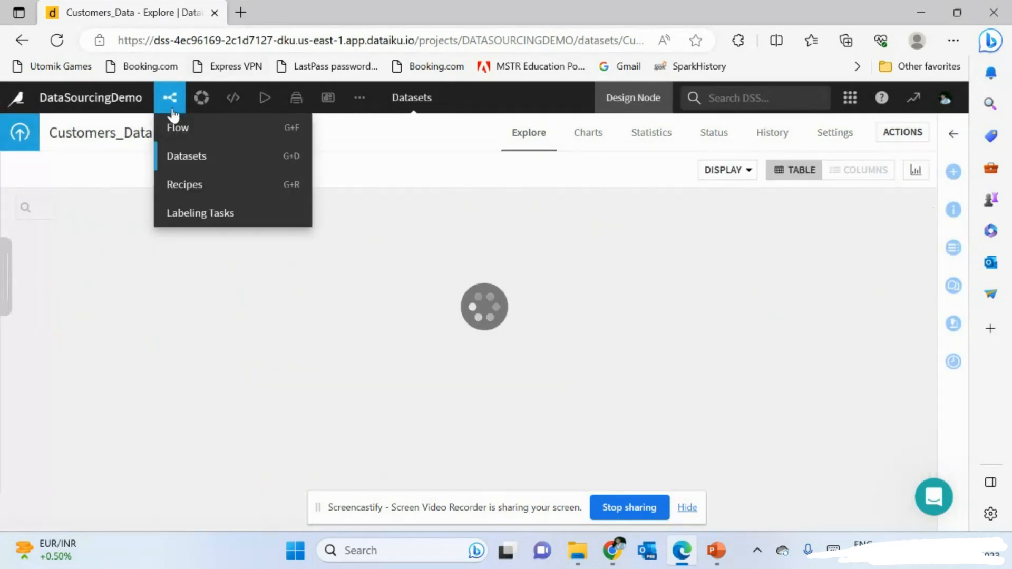
{"action": "left_click", "coordinate": [182, 132]}
{"action": "mouse_move", "coordinate": [257, 106]}
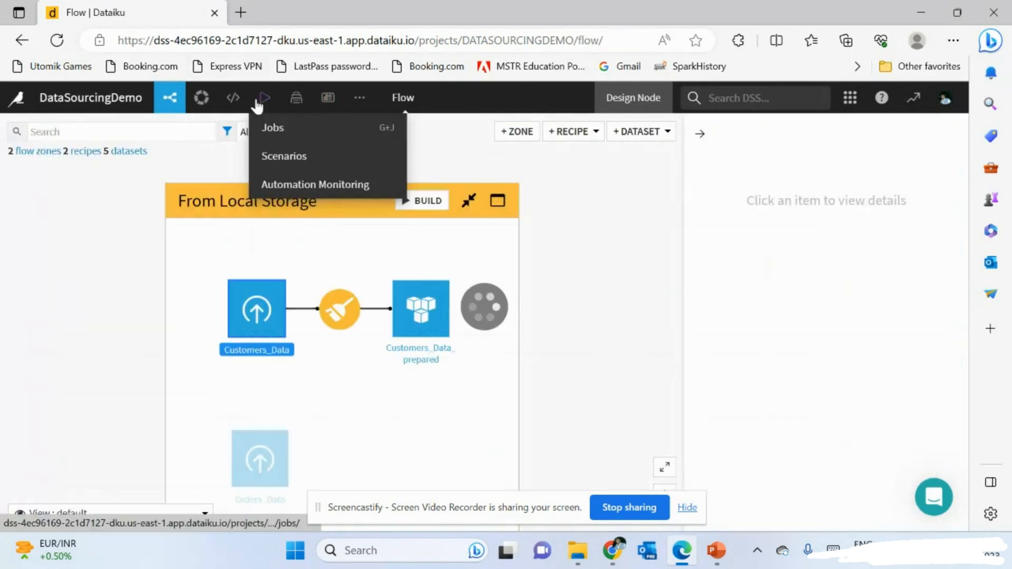
{"action": "left_click", "coordinate": [428, 305]}
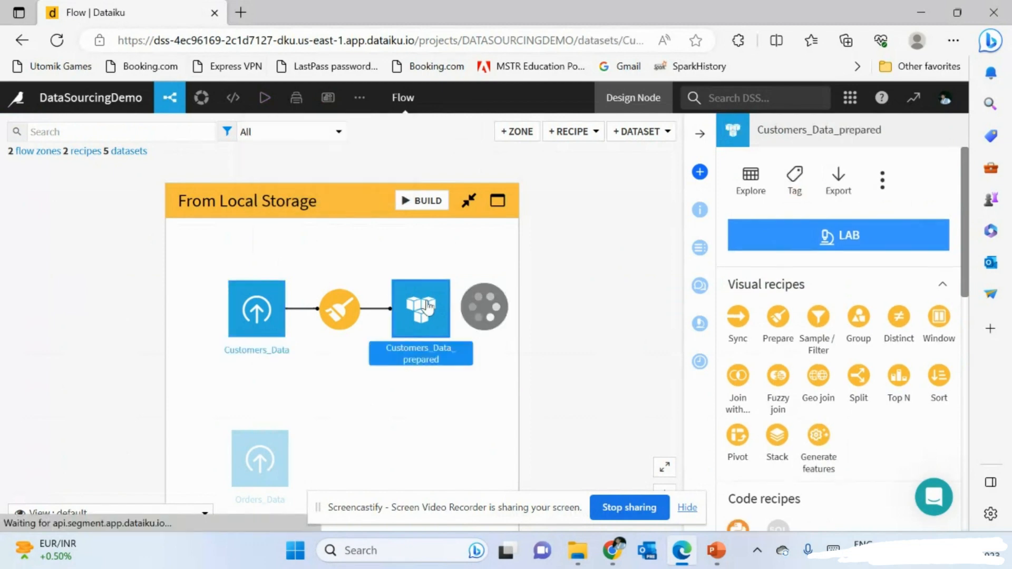
{"action": "double_click", "coordinate": [428, 306]}
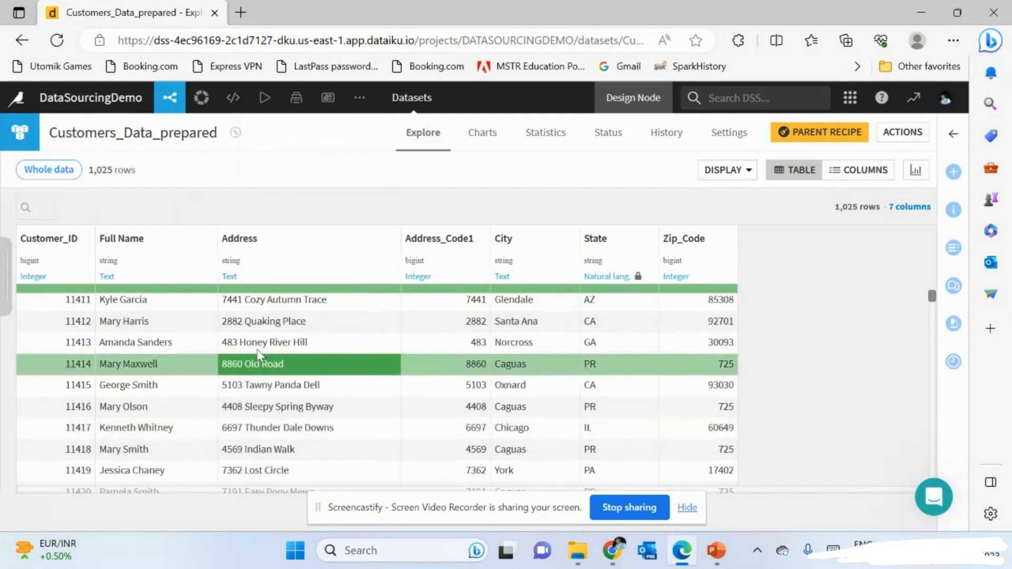
{"action": "scroll", "coordinate": [247, 379], "scroll_direction": "down", "scroll_amount": 4}
{"action": "scroll", "coordinate": [258, 404], "scroll_direction": "up", "scroll_amount": 4}
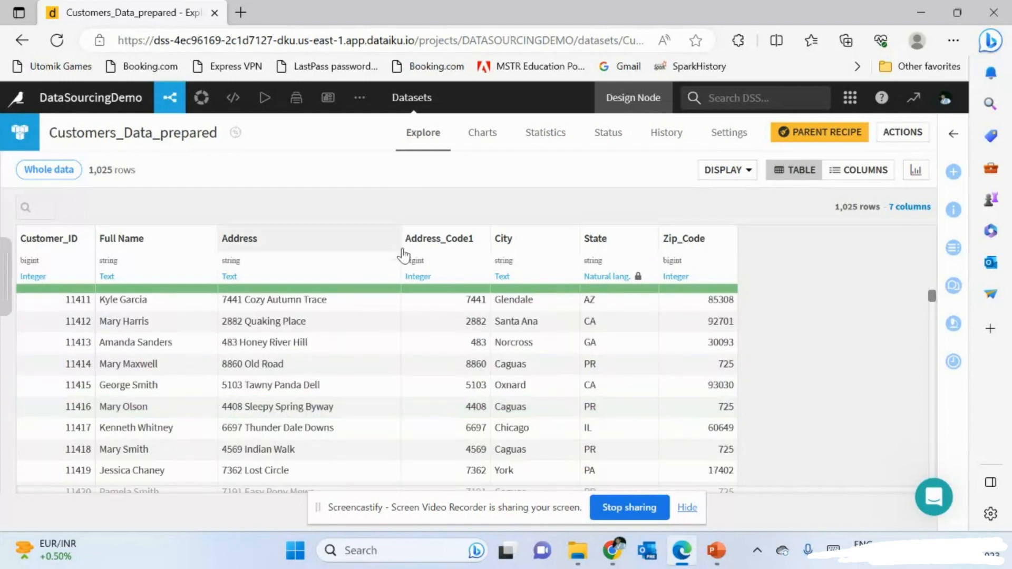
- Back on the Flow, clear the selection and move the From Local Storage zone up and left
{"action": "mouse_move", "coordinate": [170, 98]}
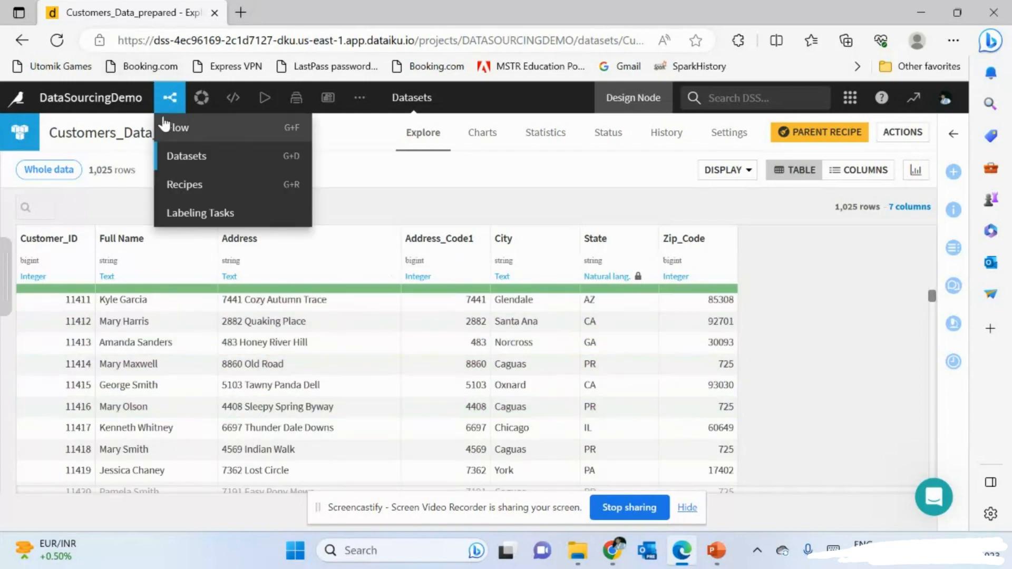
{"action": "left_click", "coordinate": [180, 131]}
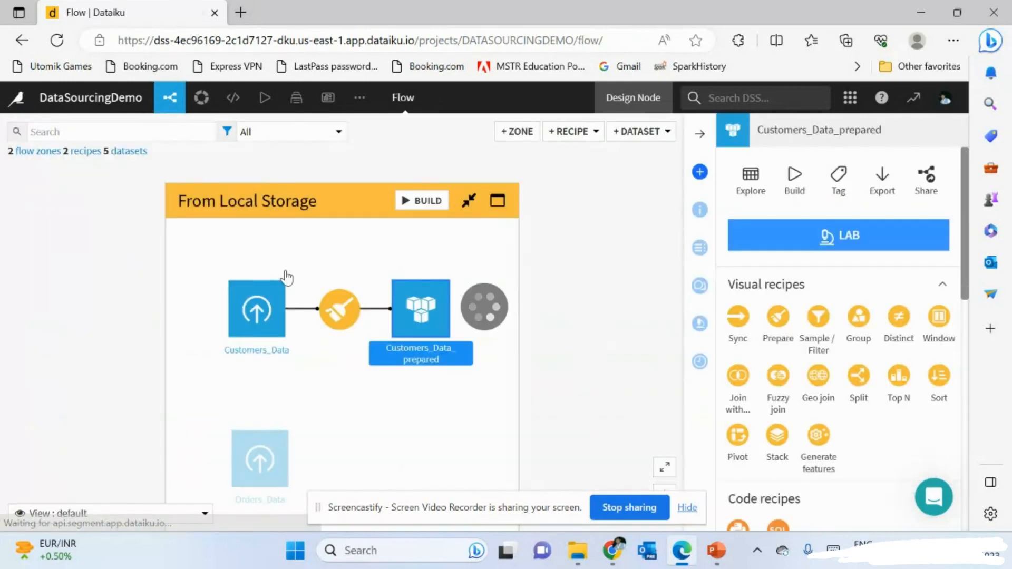
{"action": "left_click", "coordinate": [551, 283]}
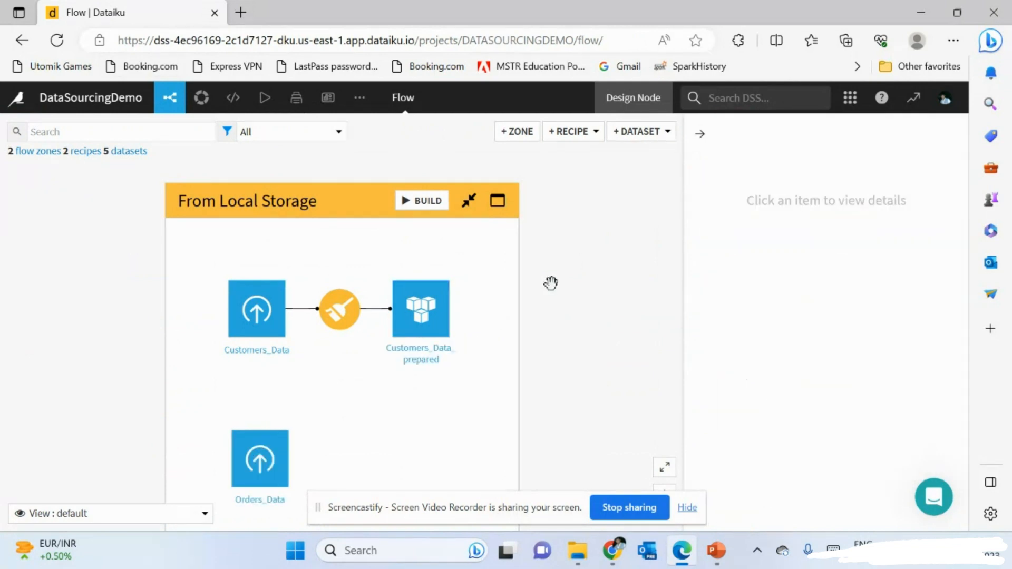
{"action": "scroll", "coordinate": [550, 283], "scroll_direction": "down", "scroll_amount": 3}
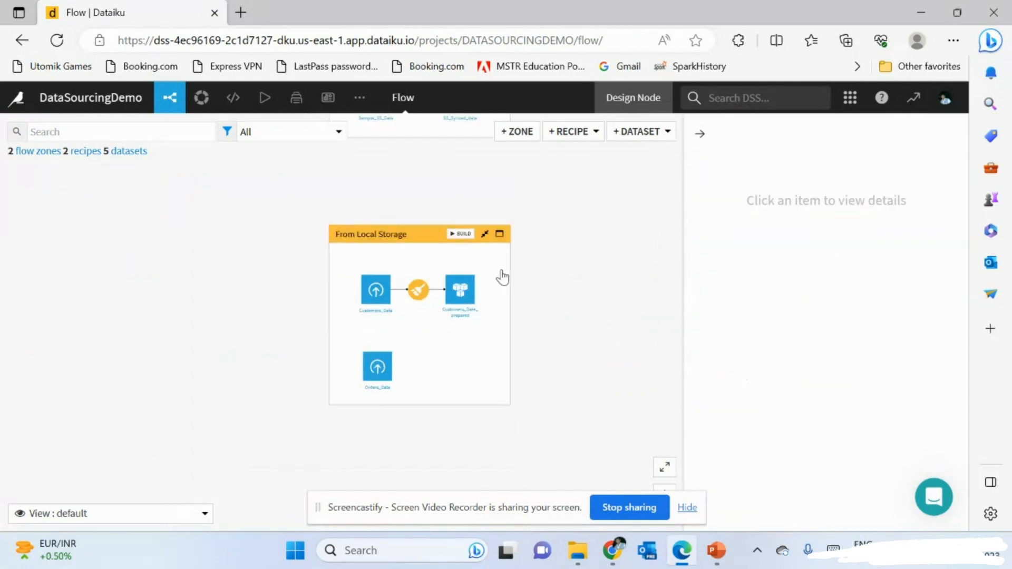
{"action": "left_click_drag", "start_coordinate": [554, 261], "coordinate": [409, 221]}
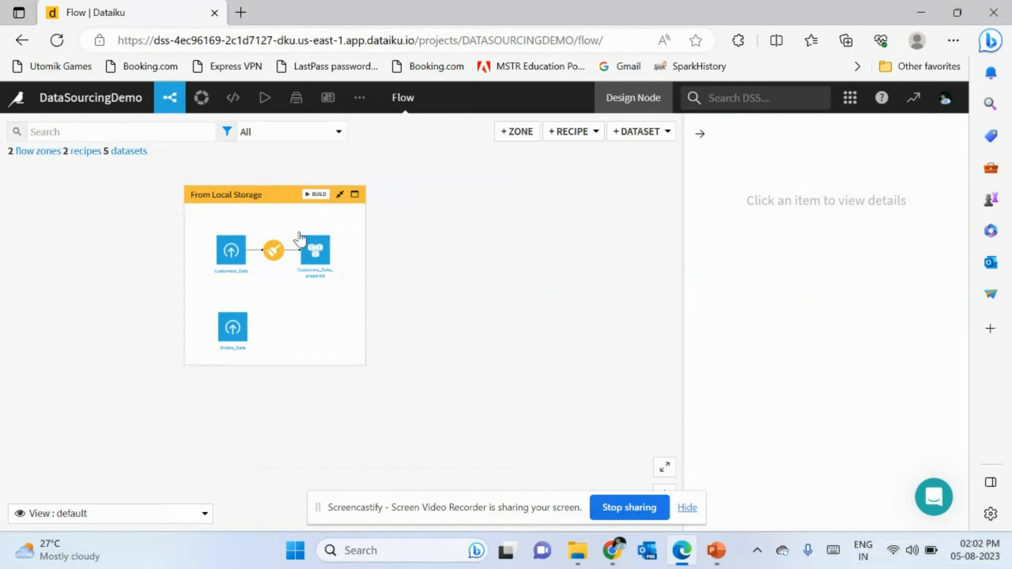
- Start the ProjectOutline slide show from the beginning and reveal the requirements slide text
{"action": "left_click", "coordinate": [719, 559]}
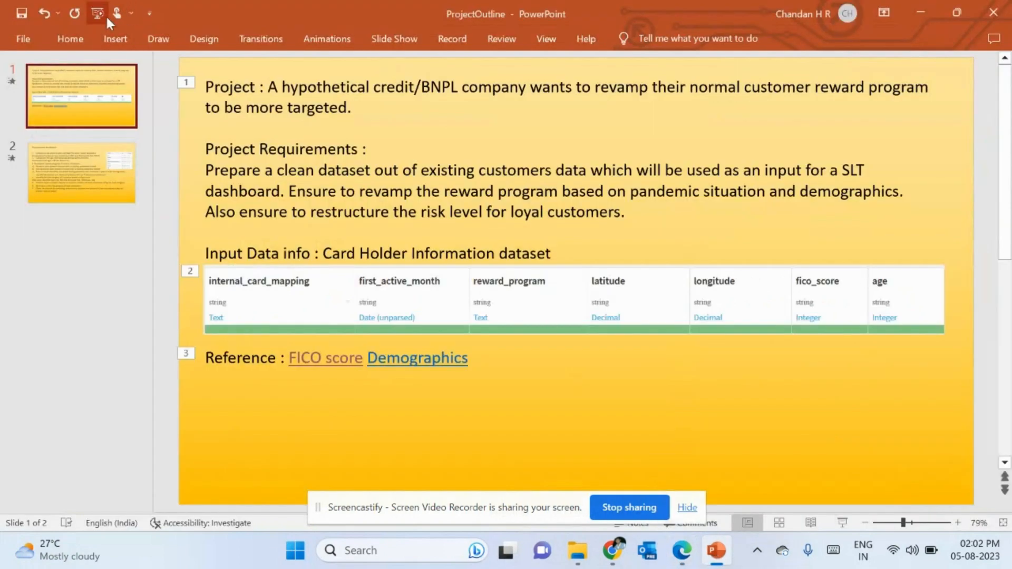
{"action": "left_click", "coordinate": [104, 14]}
{"action": "left_click", "coordinate": [551, 309]}
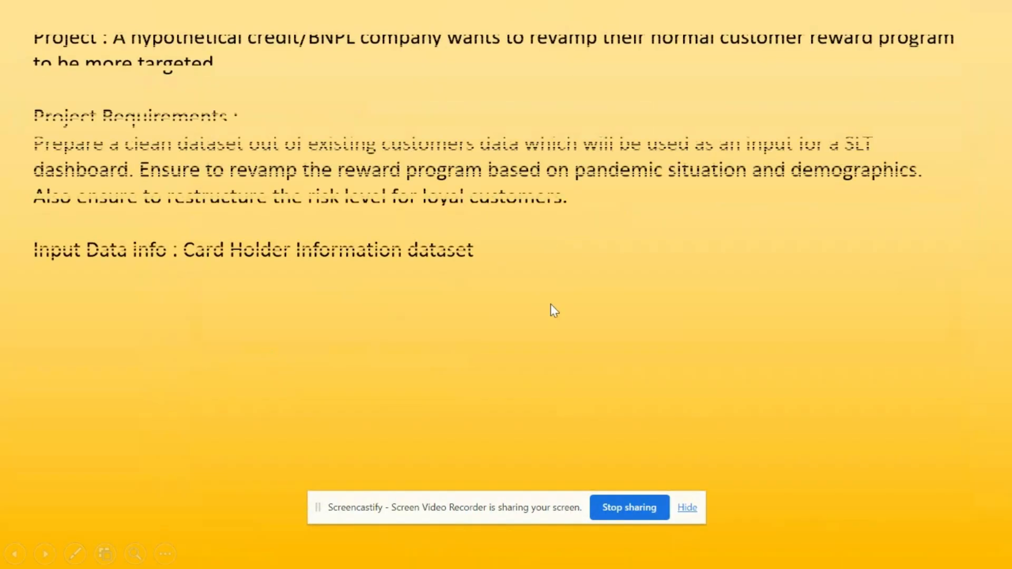